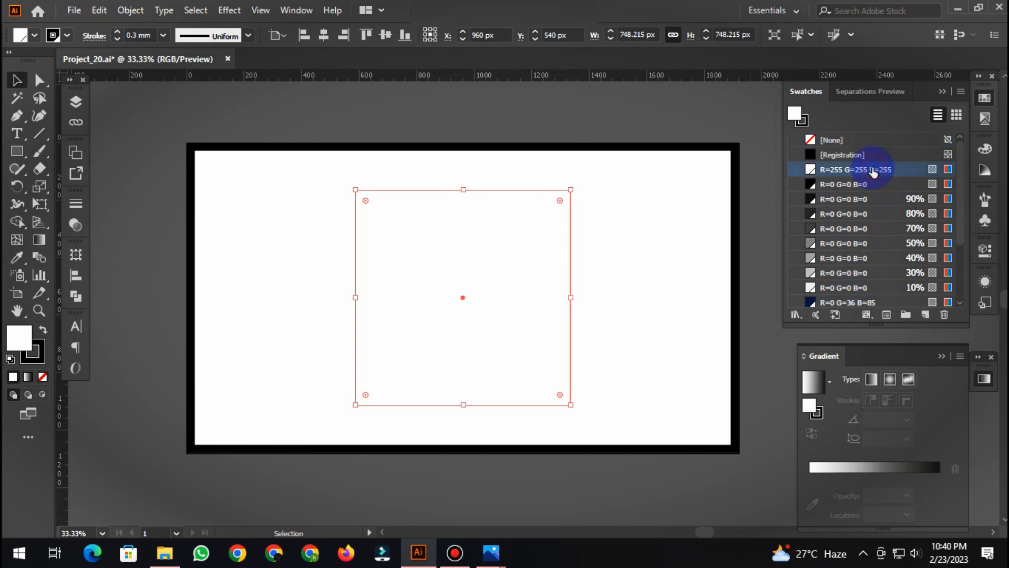
Duplicate the square exactly in place, in front of the original.
left_click(755, 257)
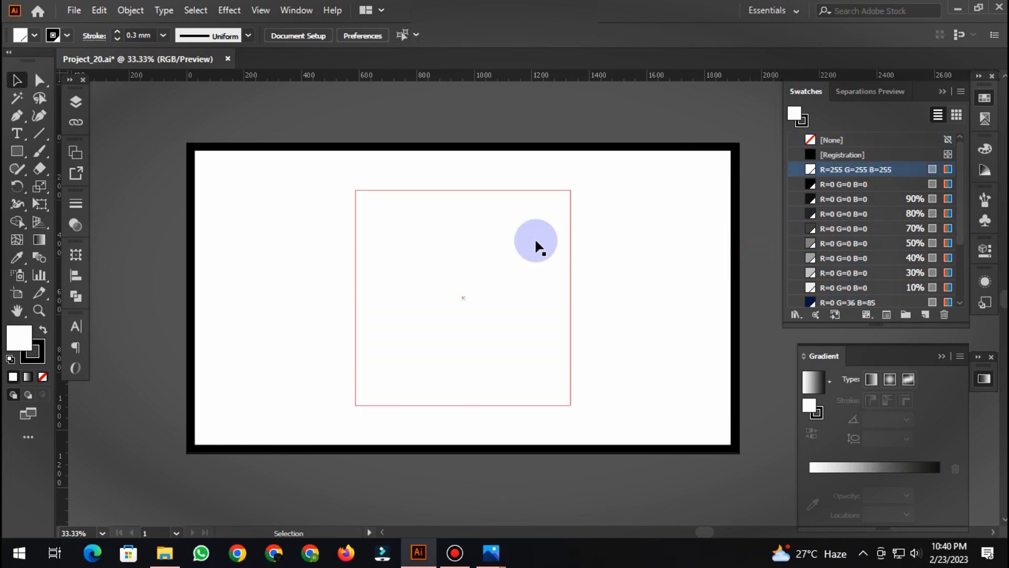
scroll(589, 403, "up", 1)
left_click(509, 197)
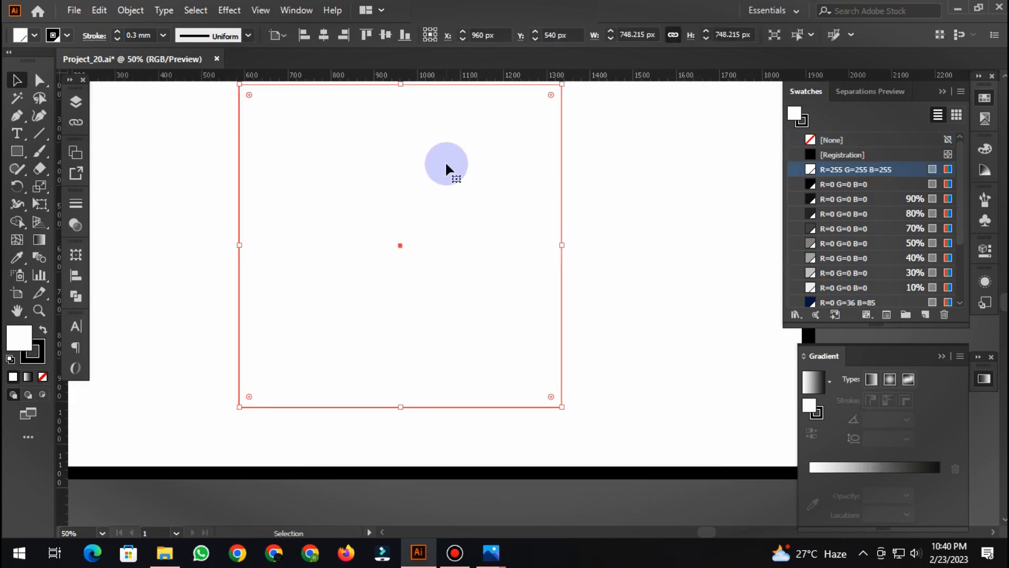
key("ctrl+c")
left_click(349, 500)
left_click(435, 351)
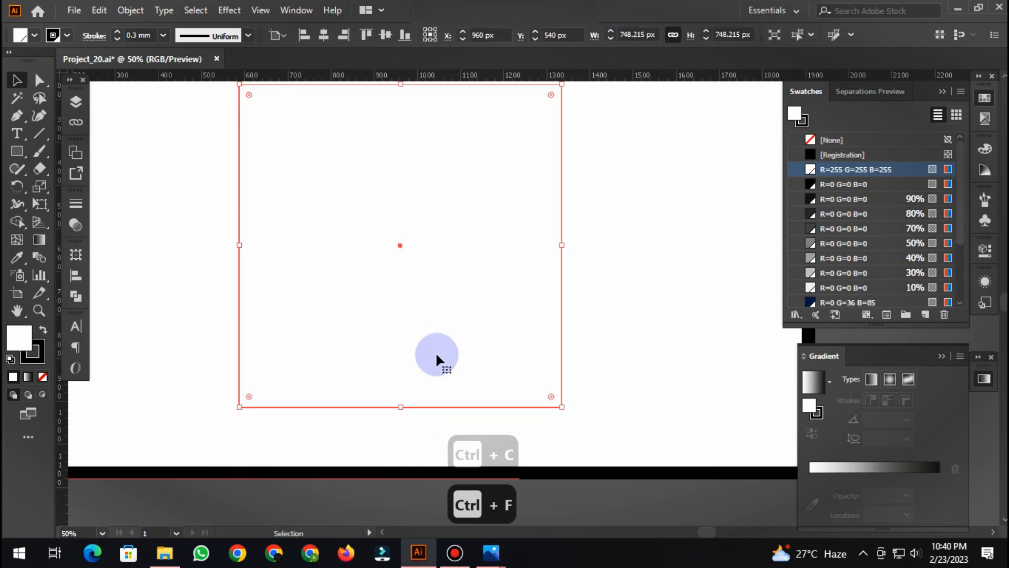
key("ctrl+f")
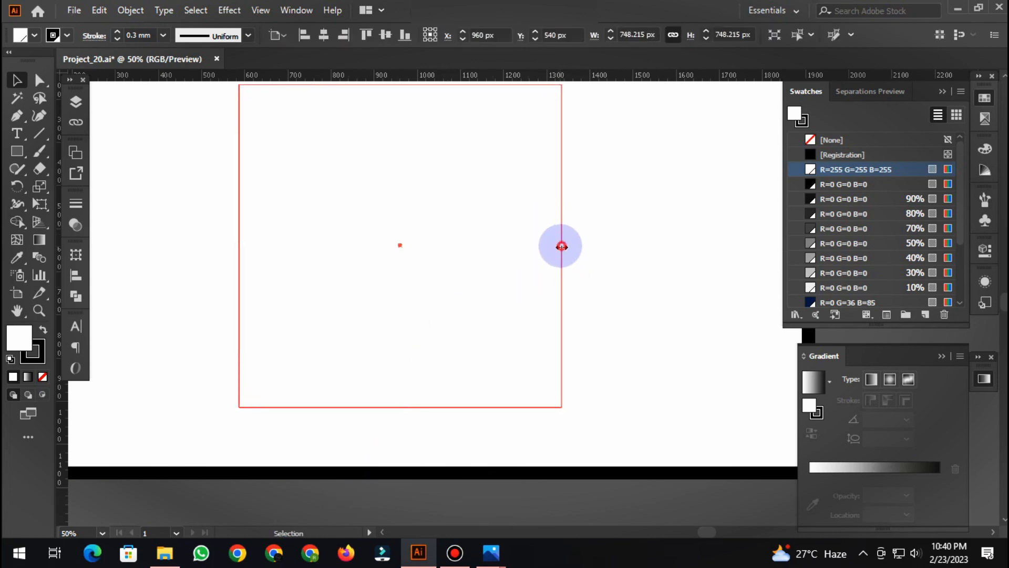
Scale the front square down about its centre to about 621 px and set its stroke to 3 mm.
left_click_drag(561, 246, 536, 248)
left_click(466, 495)
left_click(545, 242)
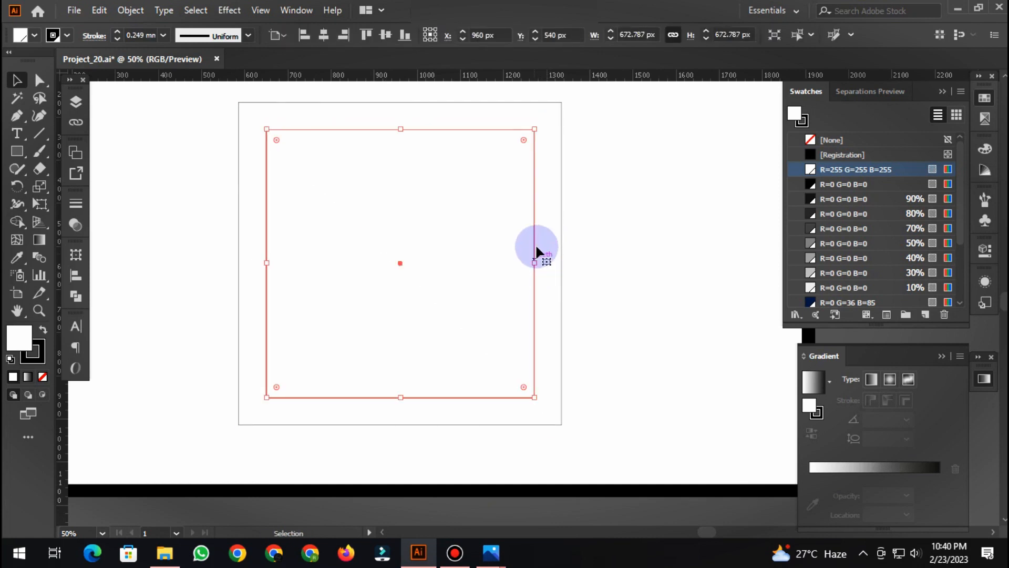
left_click(164, 35)
left_click(190, 198)
left_click(416, 519)
left_click(535, 343)
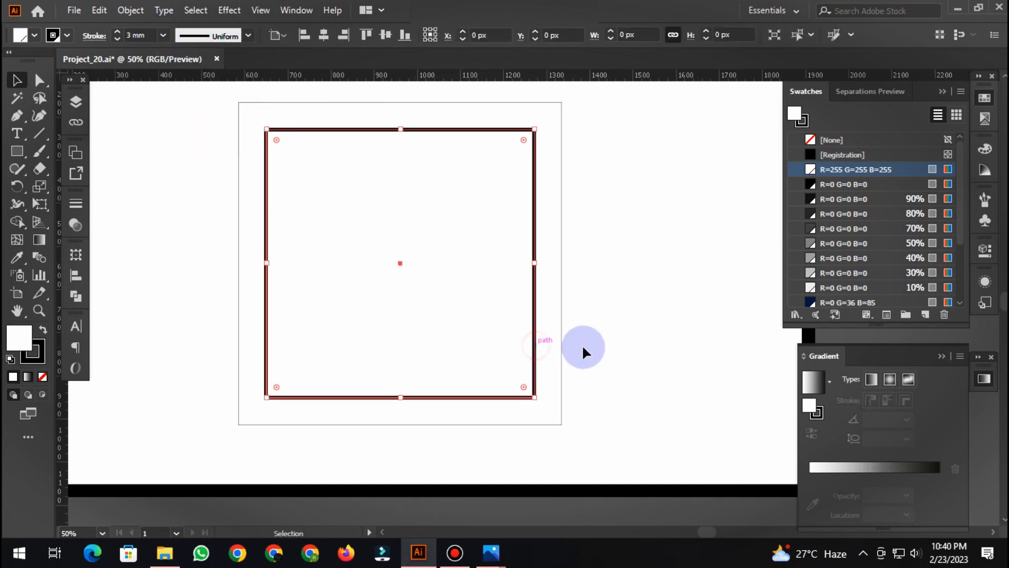
Apply a linear gradient to the inner square's stroke, running from R=2 G=56 B=107 to R=255 G=91 B=19.
key("x")
left_click(915, 466)
left_click(652, 371)
left_click(535, 321)
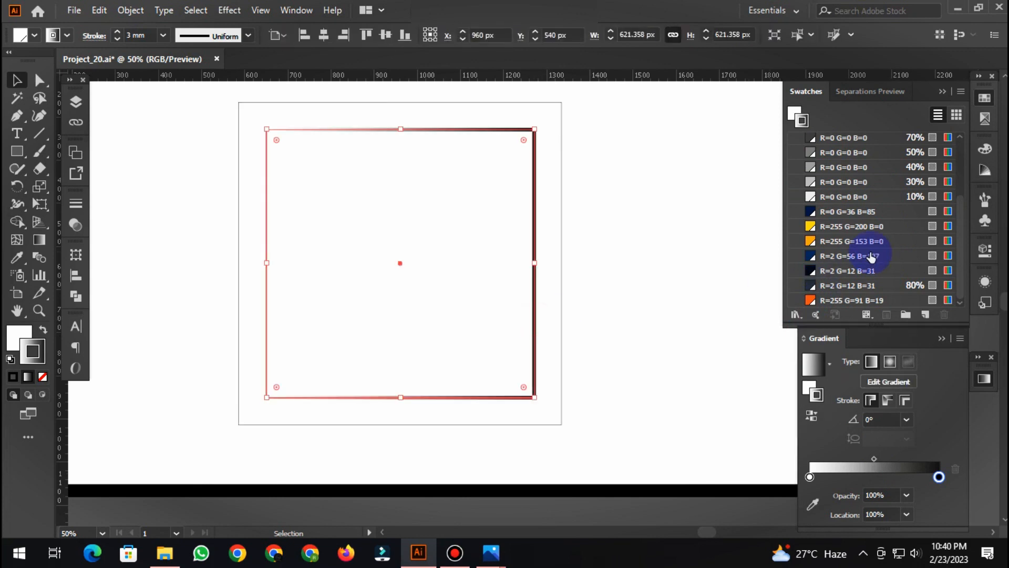
mouse_move(872, 256)
left_mouse_down()
mouse_move(830, 479)
mouse_move(812, 478)
left_mouse_up()
mouse_move(894, 300)
left_mouse_down()
mouse_move(946, 484)
mouse_move(939, 477)
left_mouse_up()
left_click(735, 521)
Create a new global process swatch in purple, R=115 G=18 B=129, based on the R=2 G=56 B=107 swatch.
left_click(894, 256)
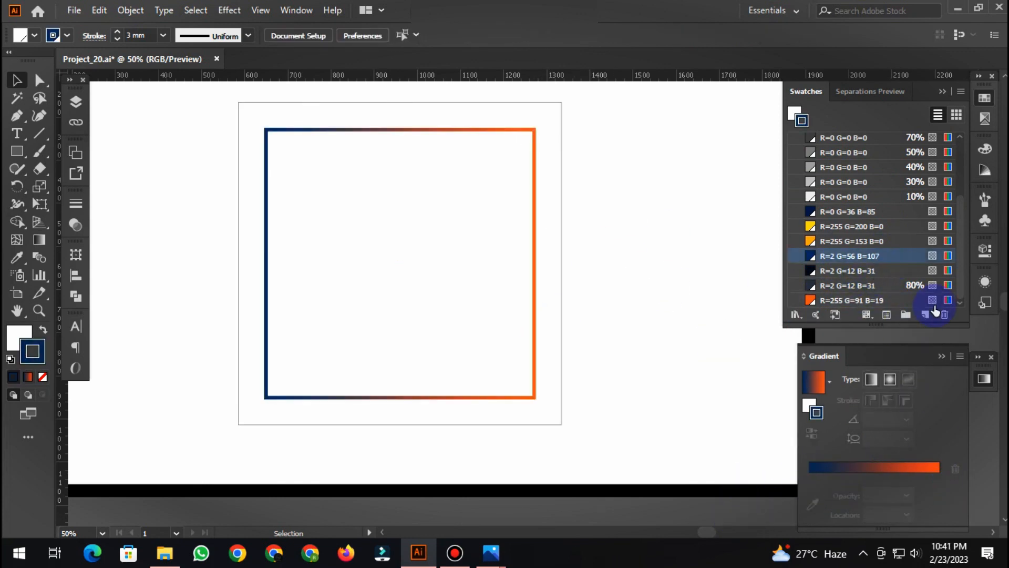
left_click(926, 314)
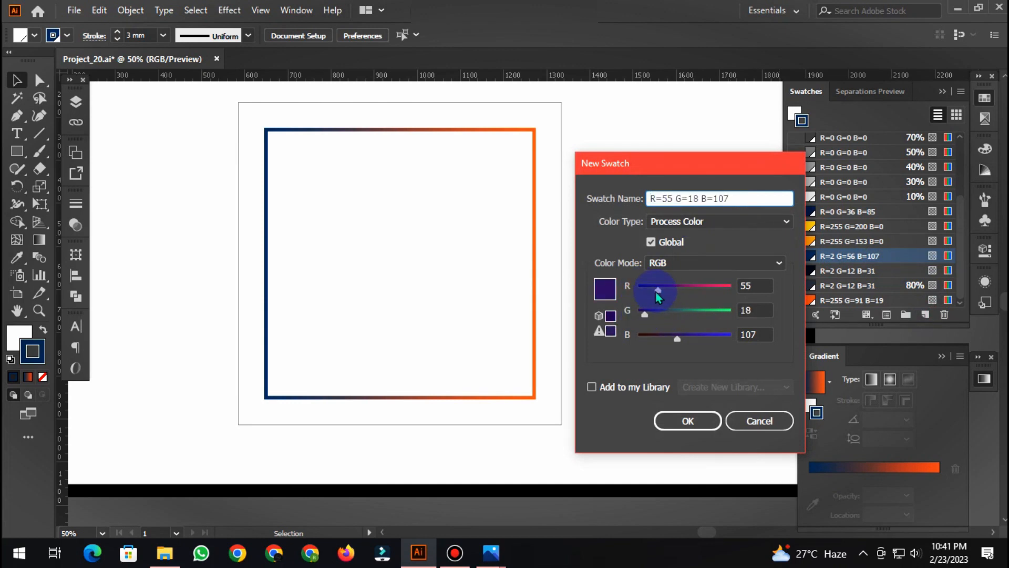
left_click_drag(655, 292, 669, 293)
left_click_drag(677, 338, 685, 339)
left_click_drag(671, 291, 680, 291)
left_click(674, 417)
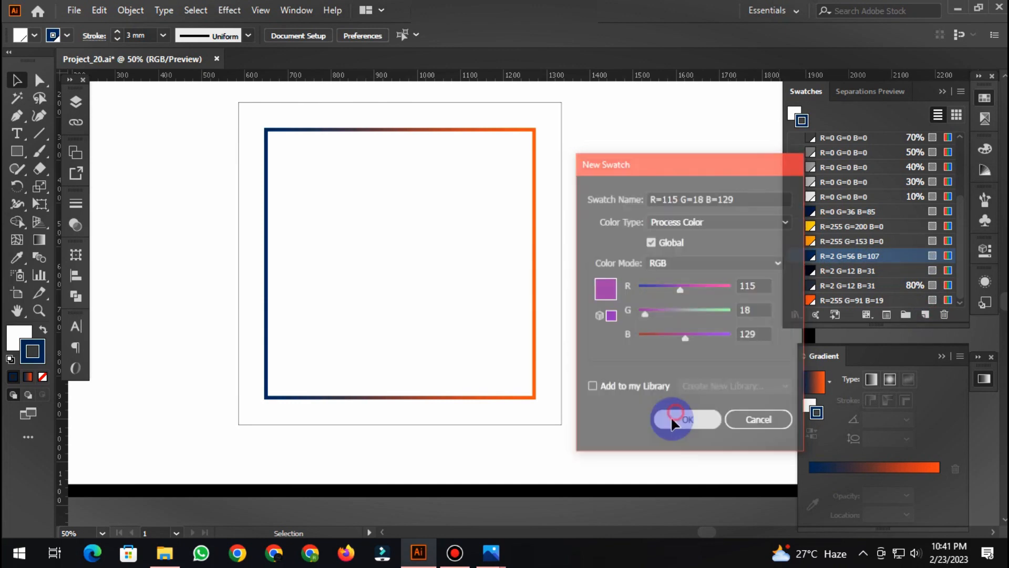
Add the R=115 G=18 B=129 swatch as a stop at about 53% of the inner square's stroke gradient.
left_click(535, 326)
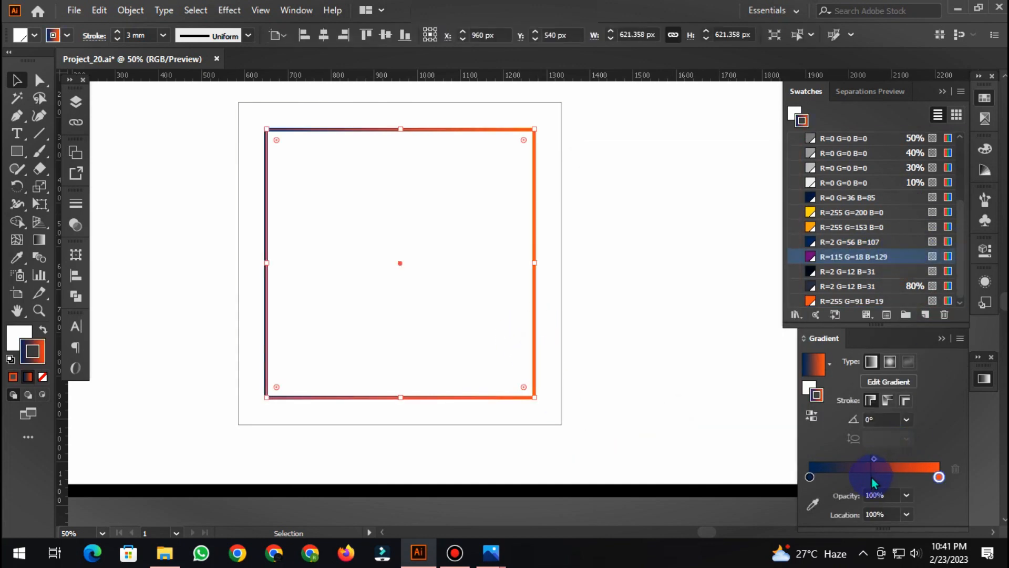
left_click_drag(873, 477, 878, 477)
left_click(630, 512)
Set the angle of the inner square's stroke gradient to 45°.
left_click(534, 234)
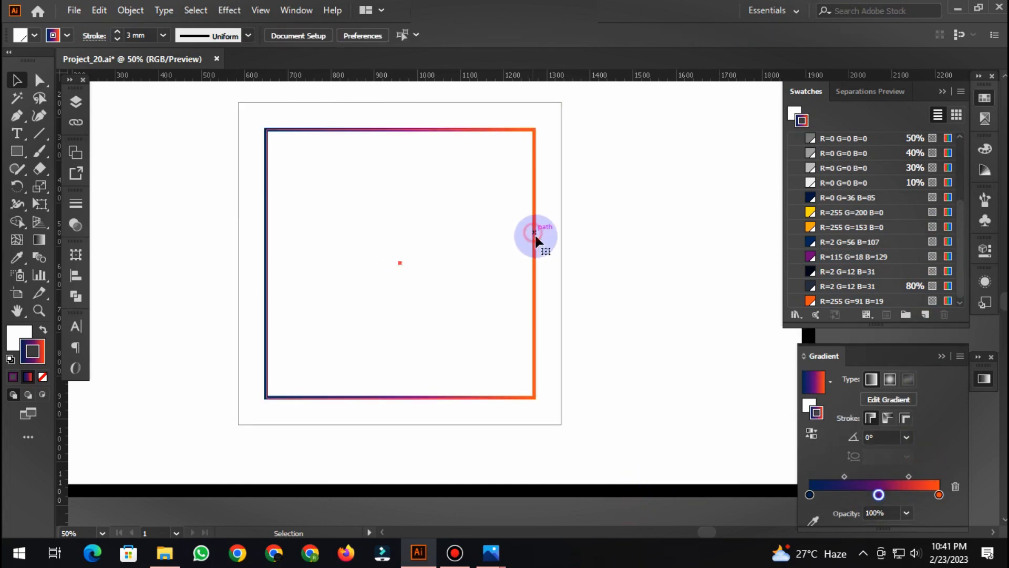
left_click(378, 232)
left_click(880, 420)
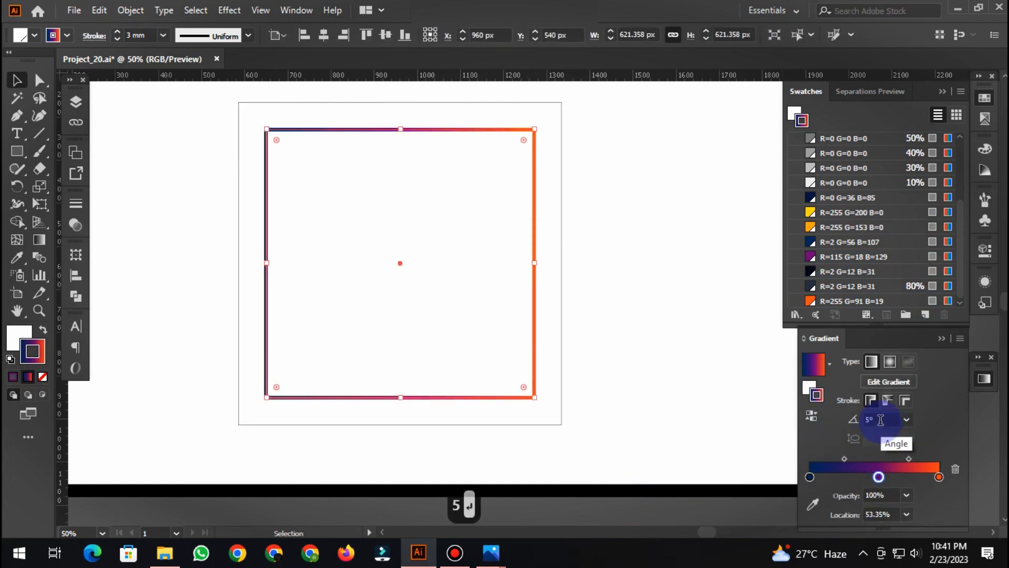
type("45")
key("Return")
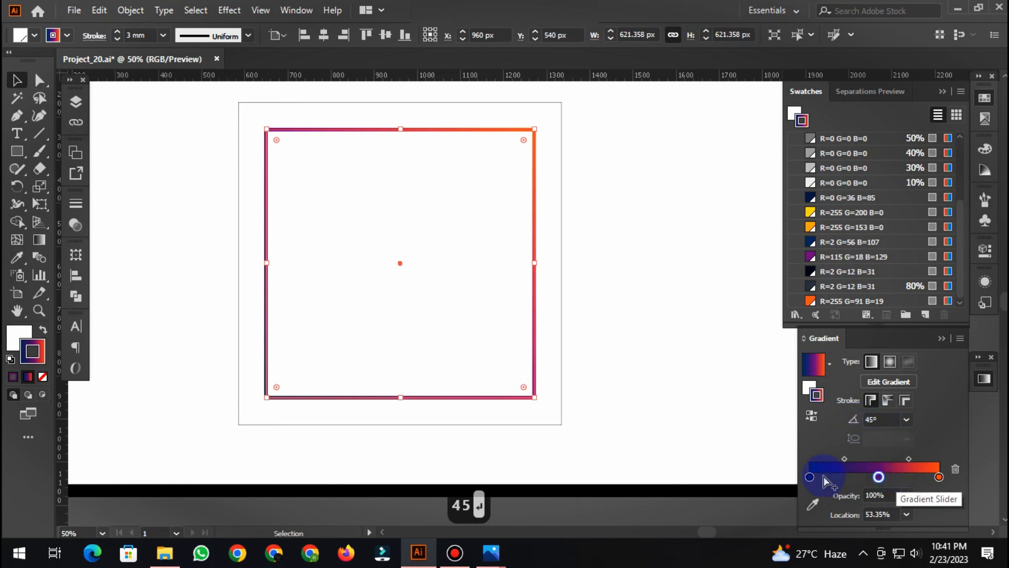
Duplicate the orange gradient stop to 0%, place the blue stop at 48.6%, and shift the purple stop closer to the end.
left_click(849, 477)
left_click_drag(906, 481, 906, 481)
left_click_drag(938, 476, 784, 471)
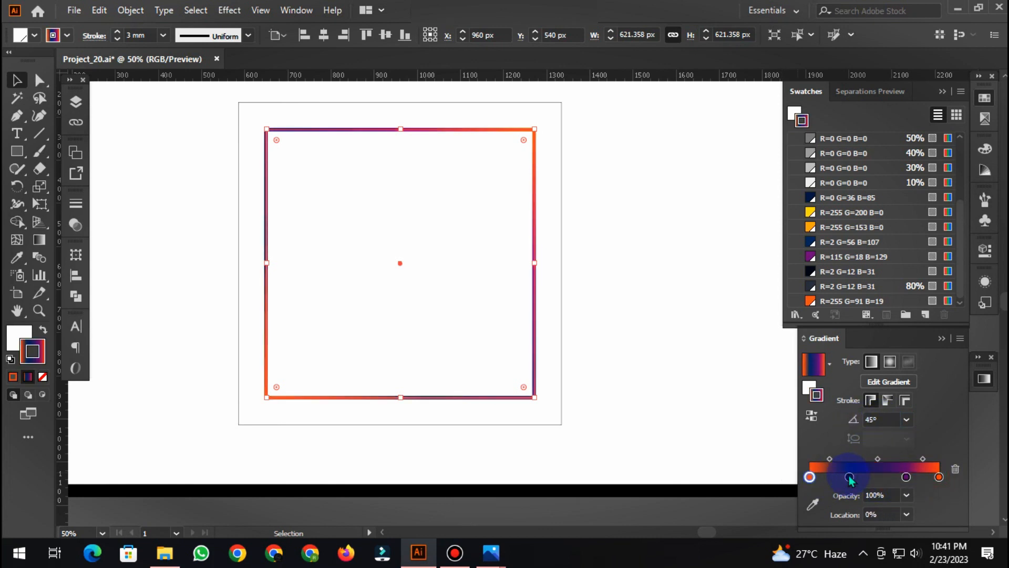
left_click(762, 513)
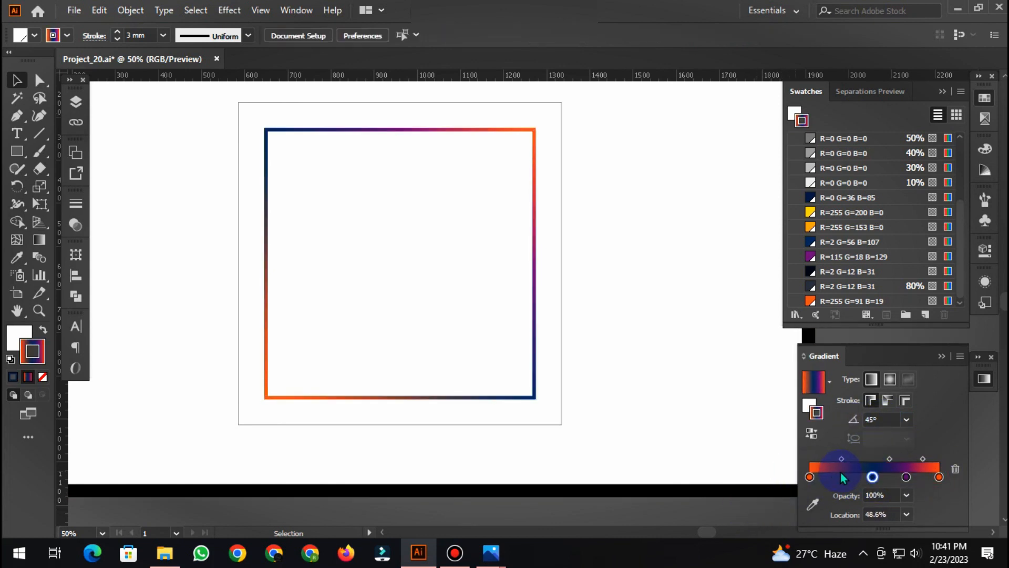
Edit the orange swatch to R=255 G=93 B=0 and create a lighter global swatch with R=255 G=187 B=94.
double_click(883, 301)
mouse_move(821, 344)
left_mouse_down()
mouse_move(835, 347)
mouse_move(821, 349)
left_mouse_up()
left_click(837, 451)
left_click(926, 314)
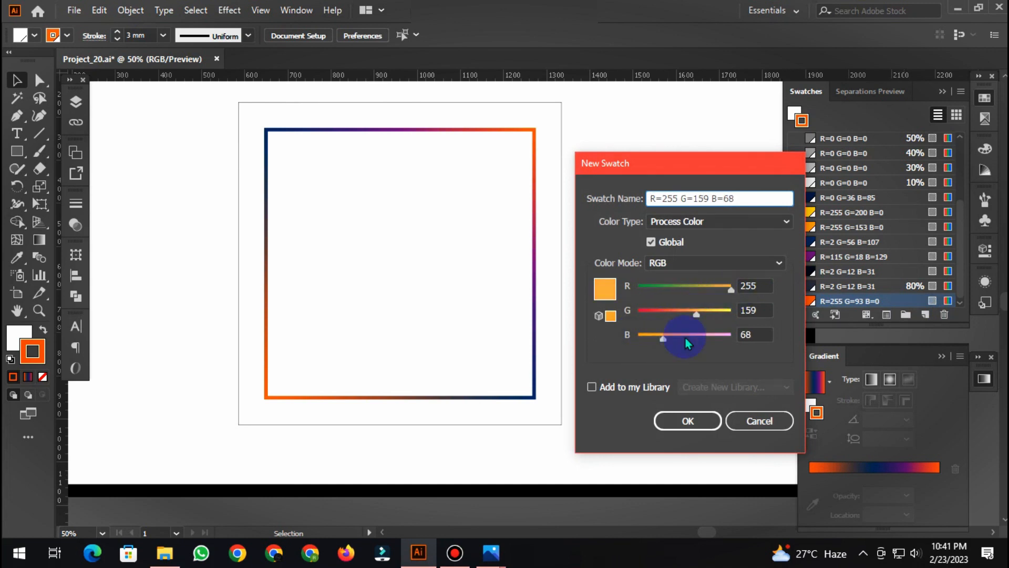
left_click(683, 415)
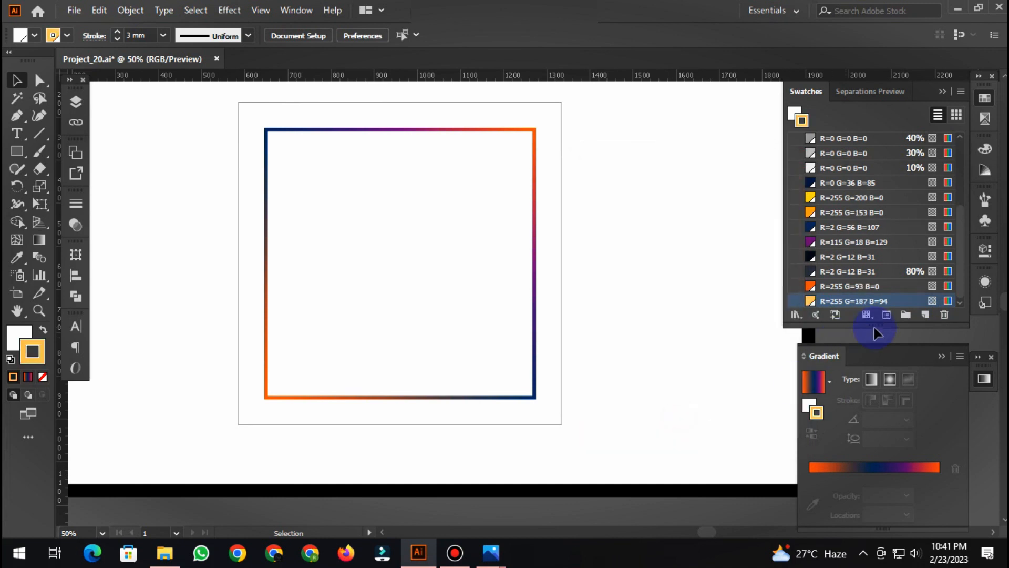
Create a lighter purple global swatch, R=139 G=70 B=198, based on the R=115 G=18 B=129 swatch.
left_click(901, 249)
left_click(925, 314)
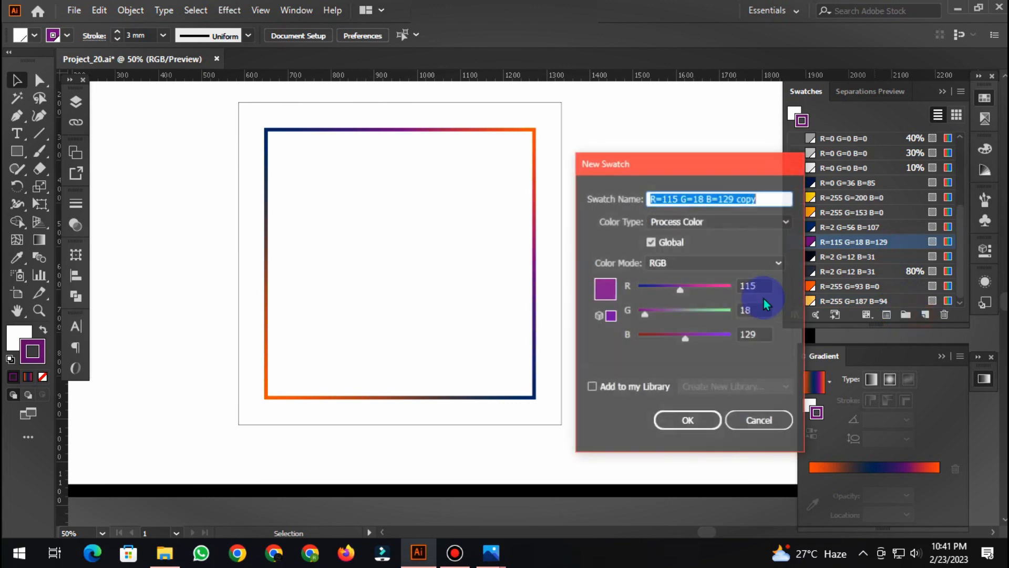
left_click_drag(645, 314, 659, 314)
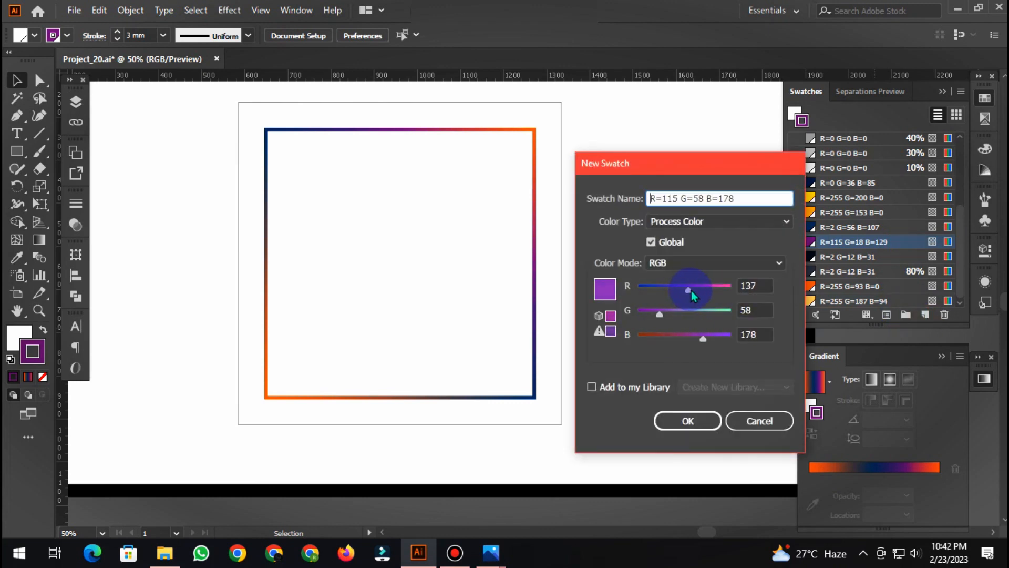
left_click_drag(712, 352, 710, 351)
left_click(678, 420)
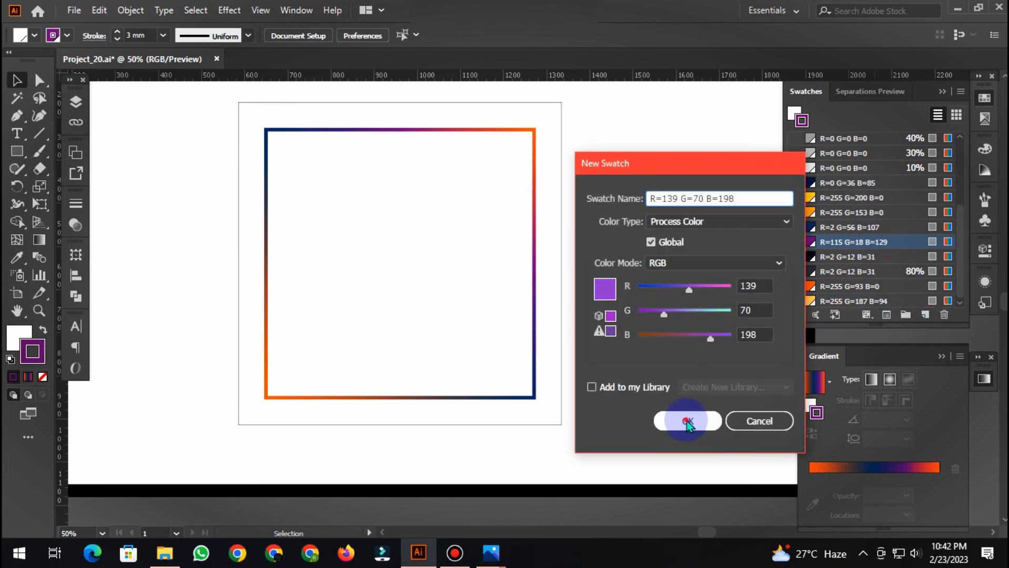
Recolor the gradient's starting stop with R=255 G=187 B=94 and add an R=139 G=70 B=198 stop at 24.3%.
scroll(883, 301, "down", 1)
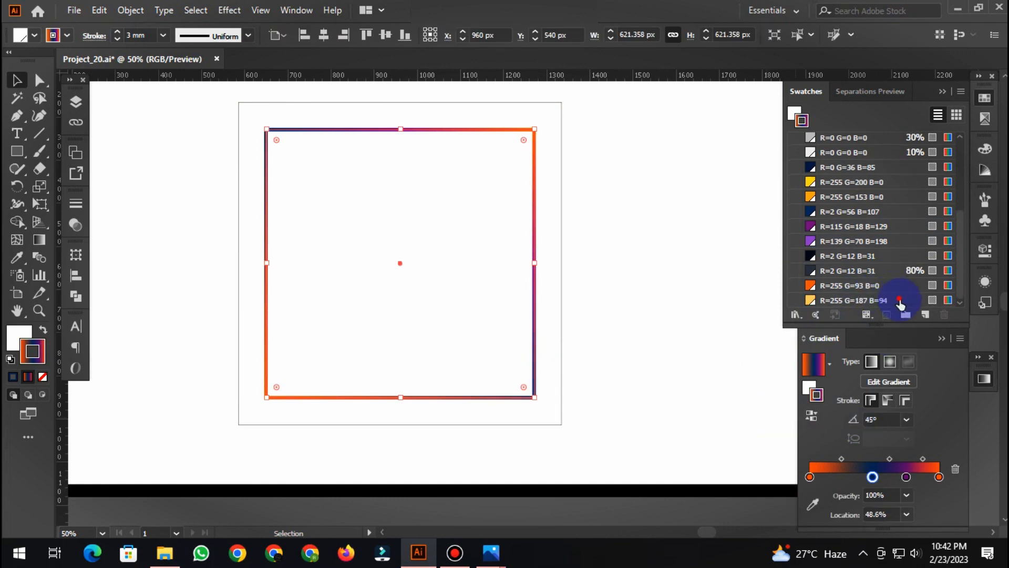
left_click_drag(901, 301, 811, 477)
left_click_drag(893, 241, 841, 477)
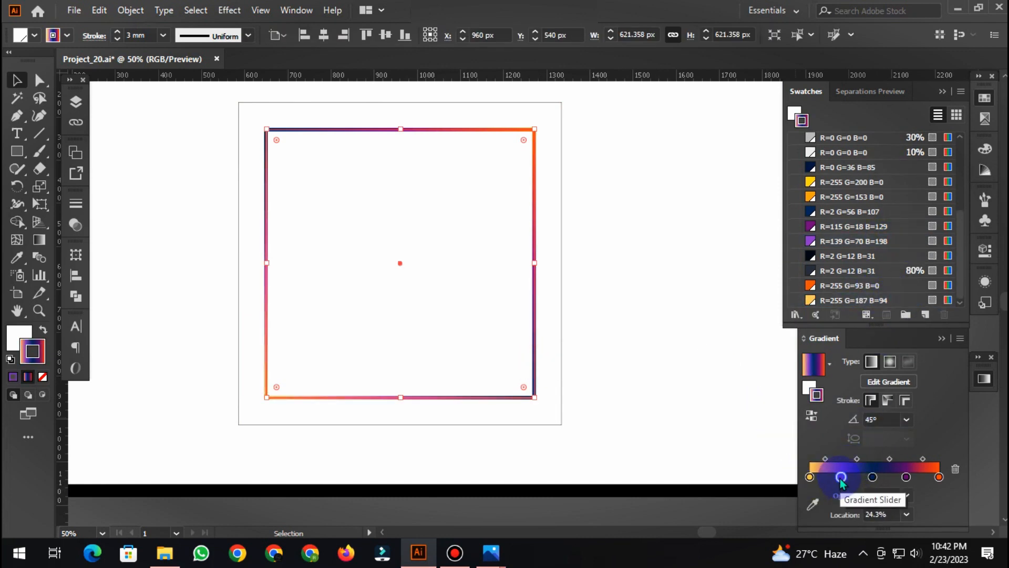
left_click(642, 518)
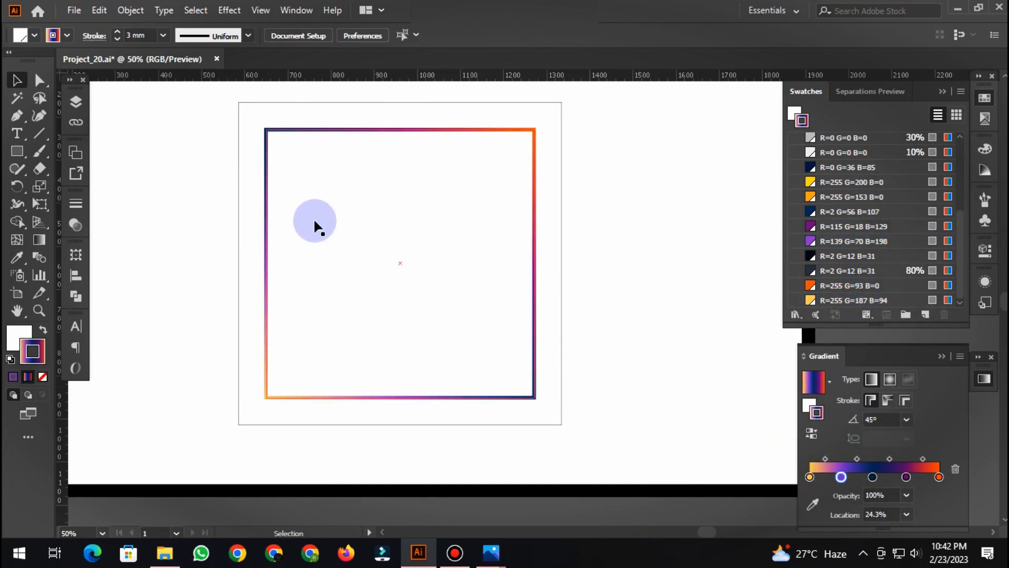
Set the inner square's stroke weight to 5 mm.
left_click(251, 179)
left_click(163, 35)
left_click(185, 241)
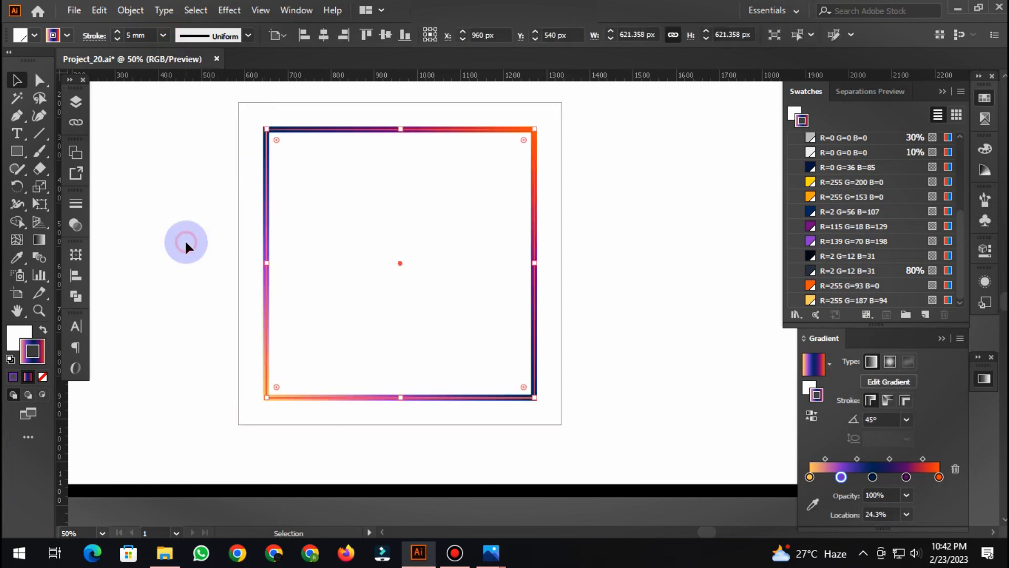
left_click(133, 168)
scroll(134, 166, "up", 1)
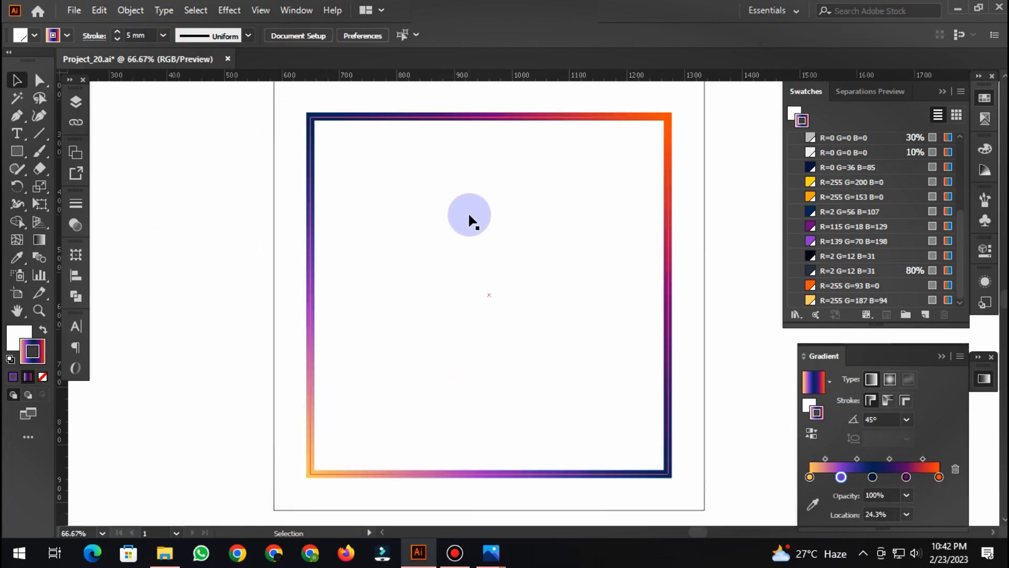
Remove the fill from the inner square, keeping only its gradient stroke.
scroll(509, 216, "down", 1)
left_click(556, 216)
left_click(24, 334)
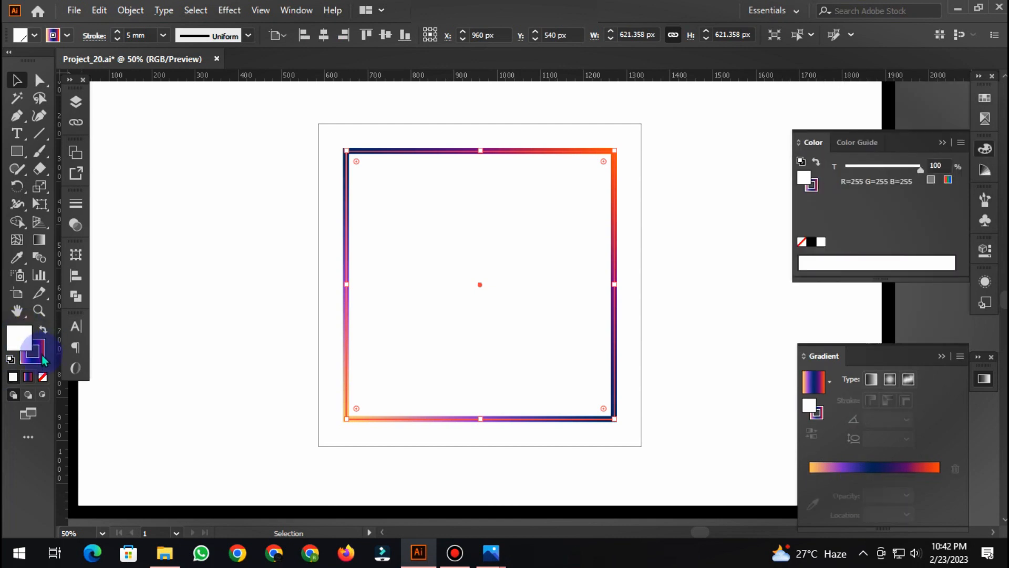
left_click(42, 377)
scroll(494, 500, "down", 2)
left_click(493, 503)
scroll(609, 286, "up", 5)
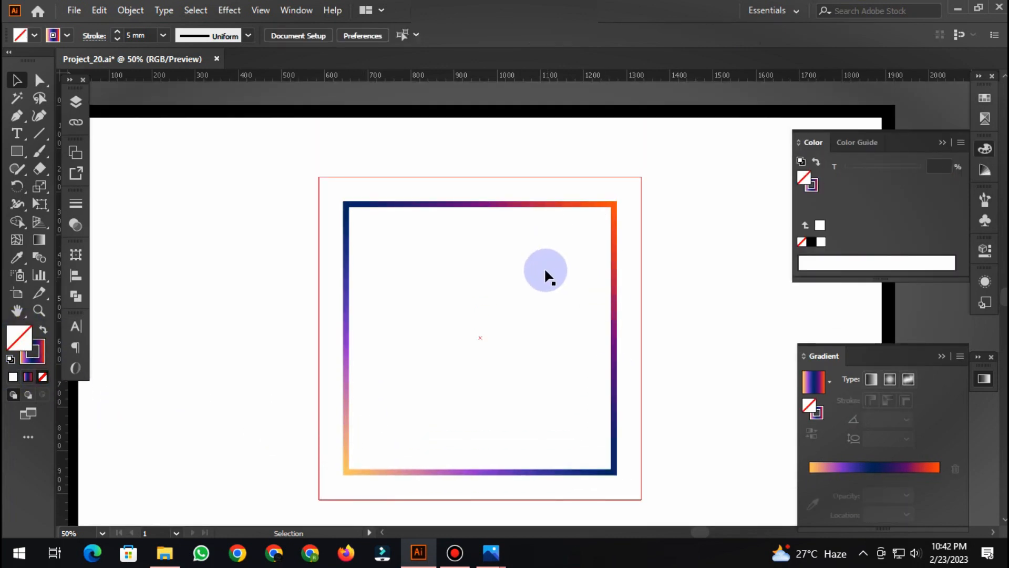
Draw a circle of 192 px diameter inside the frame near its upper-right corner.
key("l")
mouse_move(524, 242)
left_mouse_down()
mouse_move(601, 305)
mouse_move(608, 272)
left_mouse_up()
key("b")
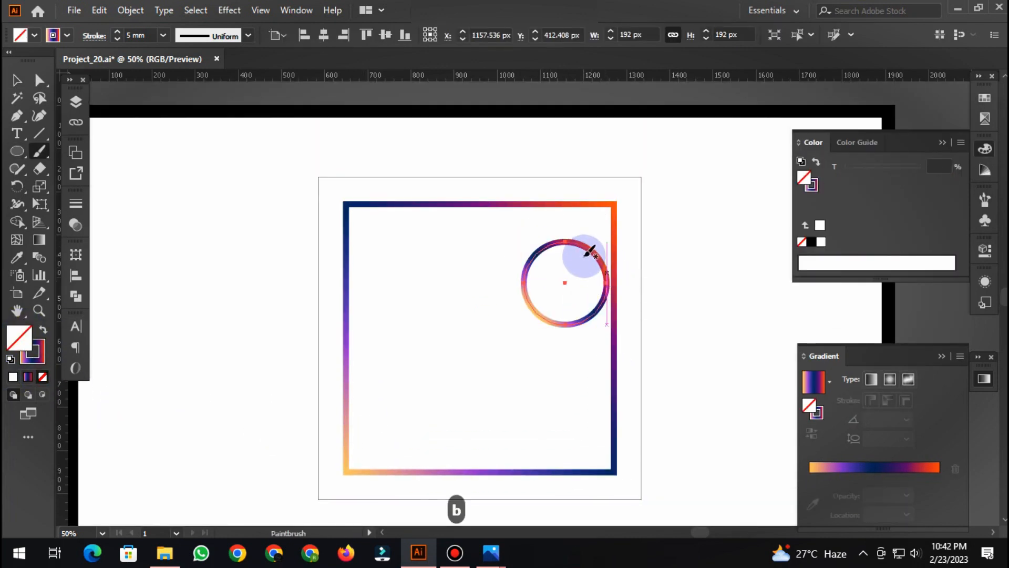
scroll(589, 251, "down", 1)
key("v")
left_click(702, 282)
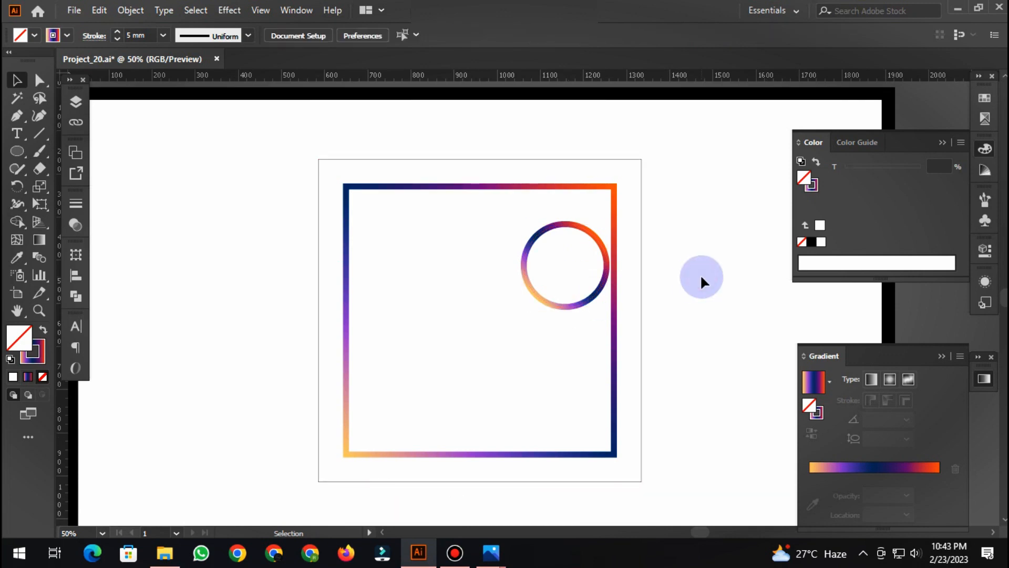
Shrink the circle to about 111 px, center it on the frame's top edge near the right corner, and set its stroke to 3 mm.
left_click(608, 260)
left_click(163, 34)
left_click(184, 165)
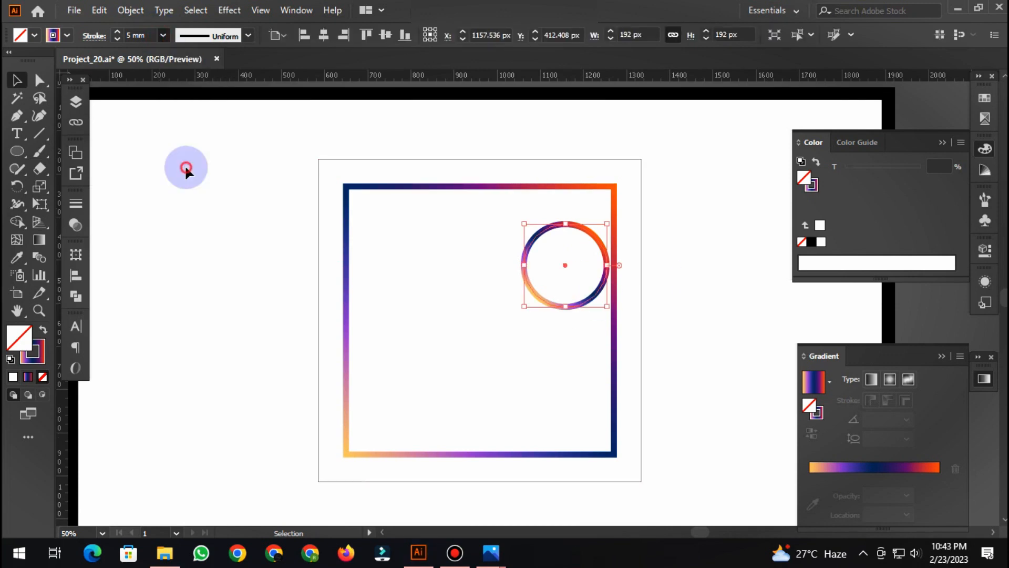
left_click(163, 35)
left_click(195, 198)
scroll(615, 261, "up", 1)
mouse_move(607, 271)
left_mouse_down()
mouse_move(582, 272)
mouse_move(569, 140)
left_mouse_up()
left_click(163, 35)
left_click(186, 196)
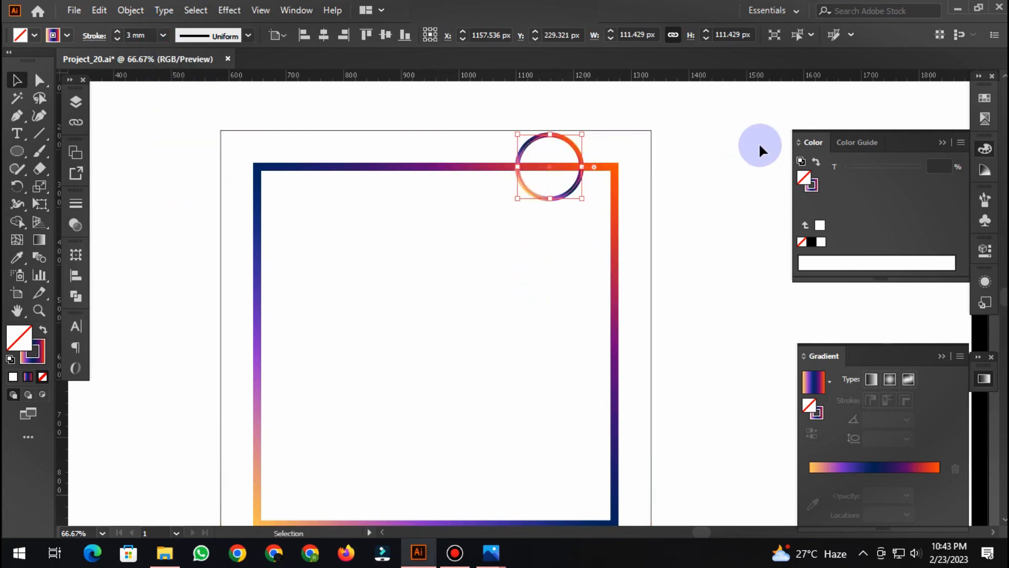
Color the circle's stroke with the orange swatch R=255 G=93 B=0.
left_click(985, 98)
scroll(901, 236, "down", 2)
left_click(894, 285)
left_click(705, 202)
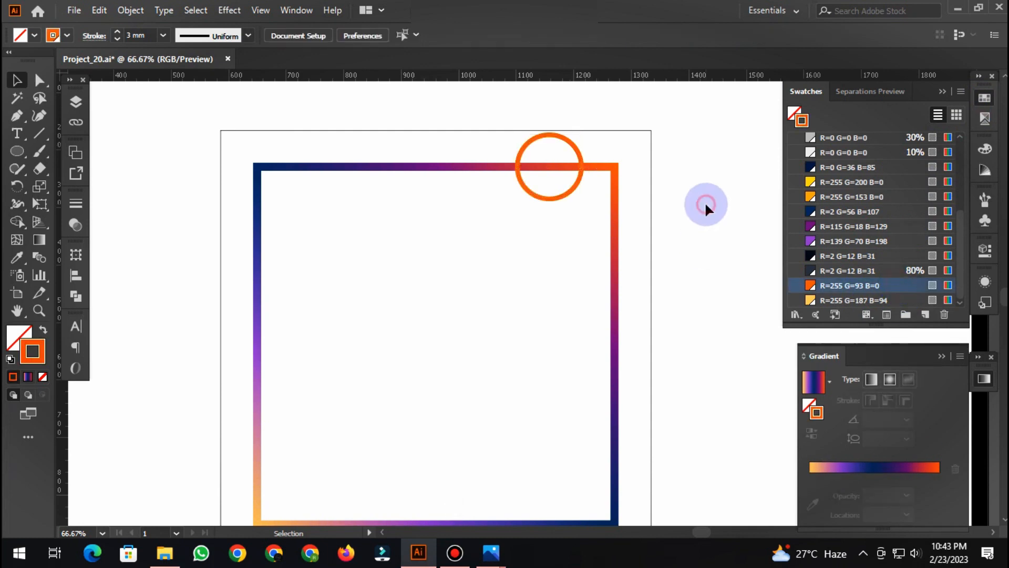
Send the orange circle one level backward, behind the gradient frame.
scroll(710, 200, "up", 2)
left_click(573, 198)
key("ctrl+bracketleft")
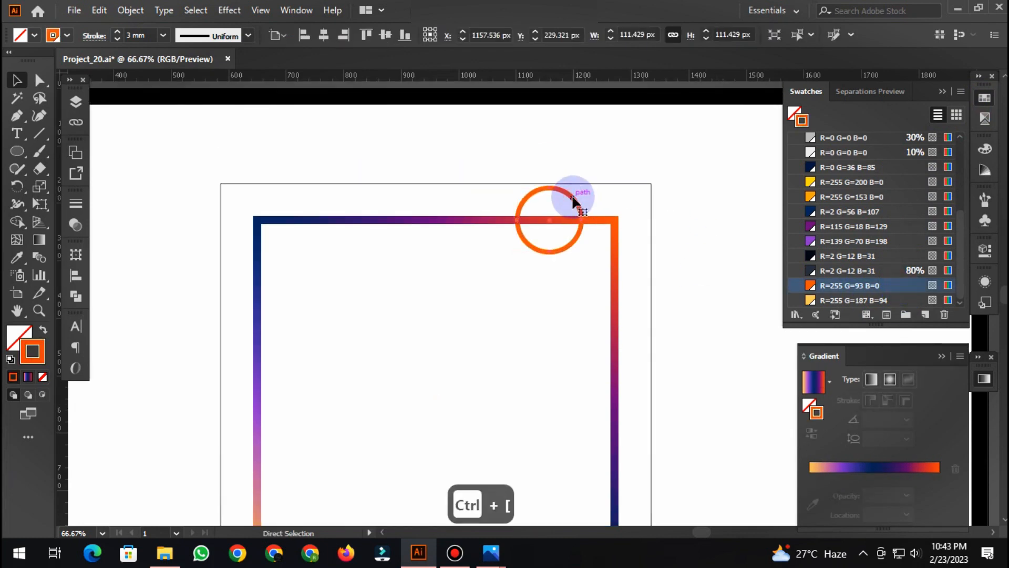
left_click(728, 251)
scroll(728, 250, "up", 1)
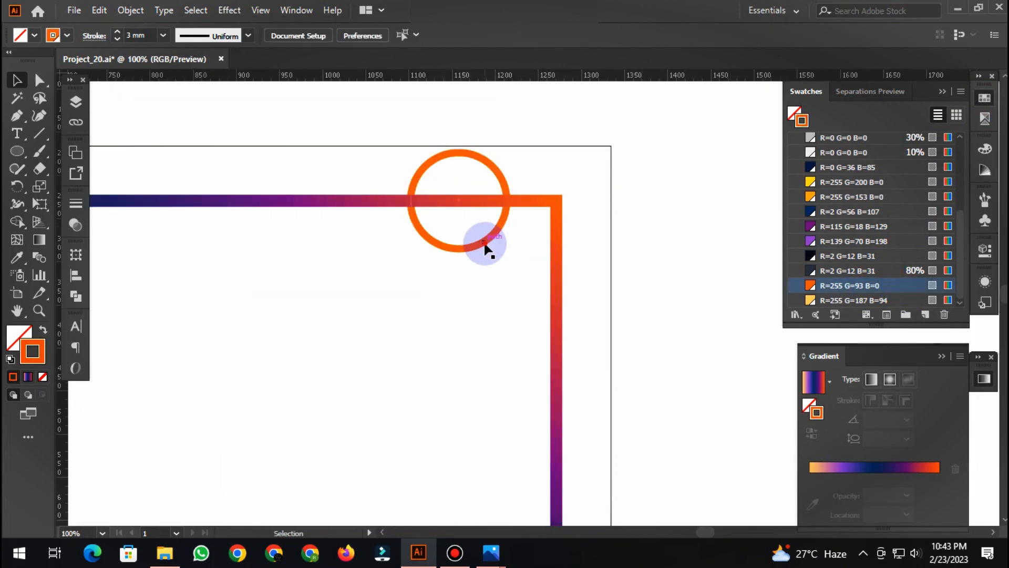
Move the orange ring along the frame's top edge onto its upper-right corner.
mouse_move(486, 247)
left_mouse_down()
mouse_move(551, 243)
mouse_move(605, 223)
mouse_move(518, 293)
mouse_move(475, 231)
mouse_move(500, 219)
left_mouse_up()
scroll(657, 198, "down", 1)
left_click(658, 201)
Make a solid copy of the ring straddling the frame's top edge and fill it with the swatch R=255 G=187 B=94.
scroll(653, 207, "down", 2)
scroll(654, 207, "up", 1)
key("shift+x")
scroll(870, 299, "down", 2)
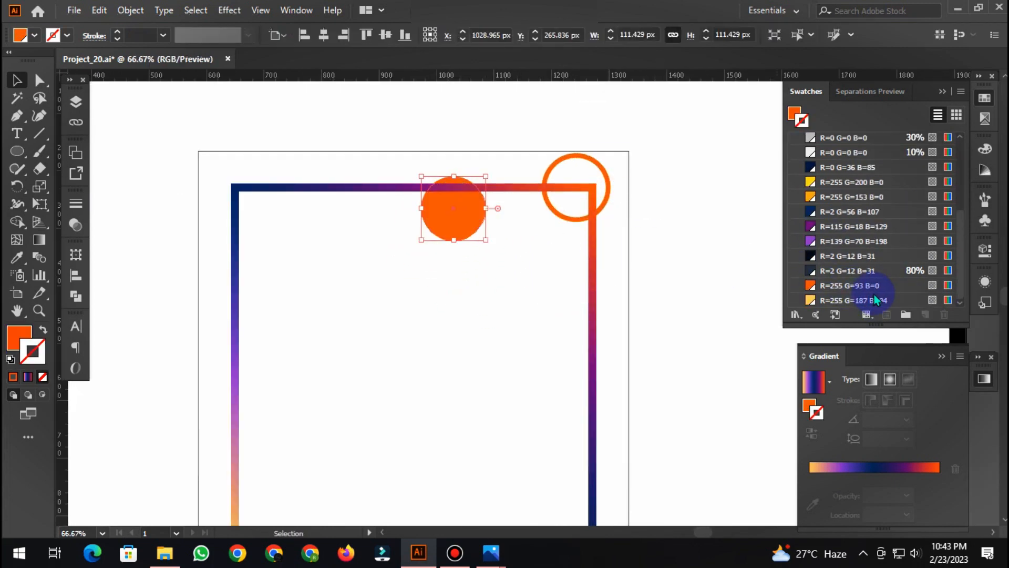
left_click(877, 301)
left_click(489, 223)
scroll(650, 236, "down", 3)
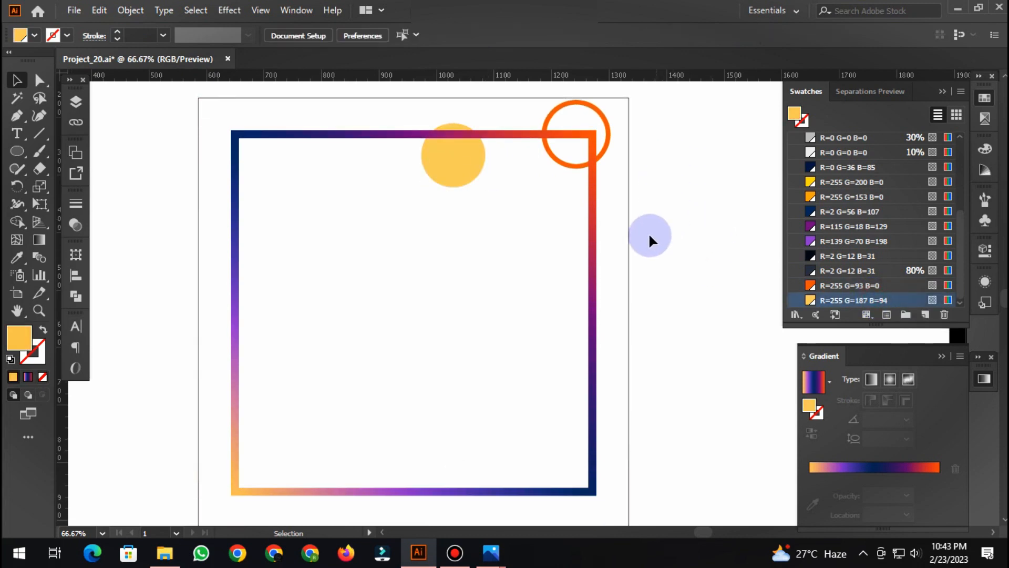
Adjust the orange ring's position at the frame's upper-right corner and shrink it slightly, scaling its stroke to about 2.6 mm.
left_click_drag(598, 152, 598, 152)
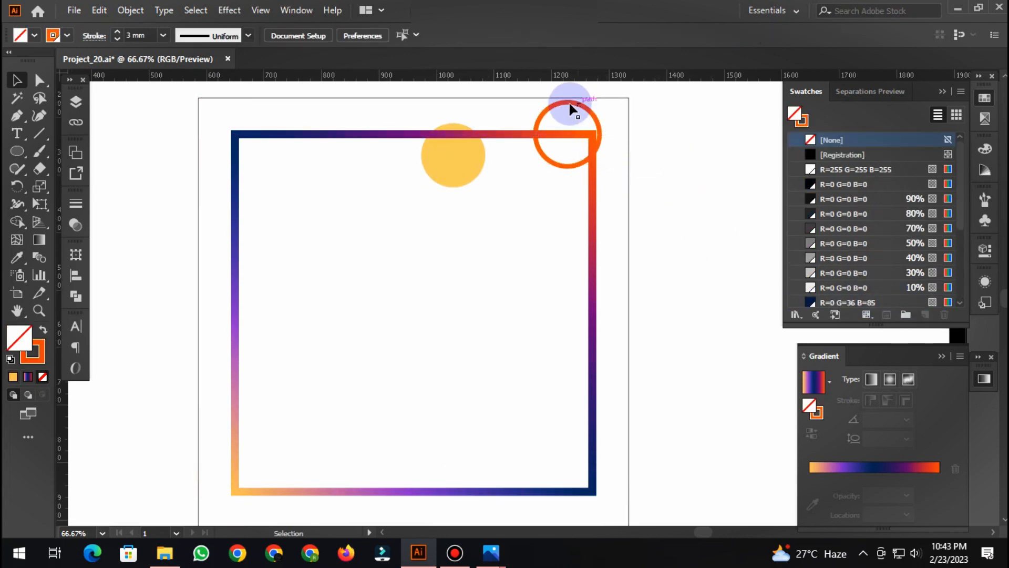
scroll(569, 100, "up", 4)
left_click_drag(650, 129, 679, 130)
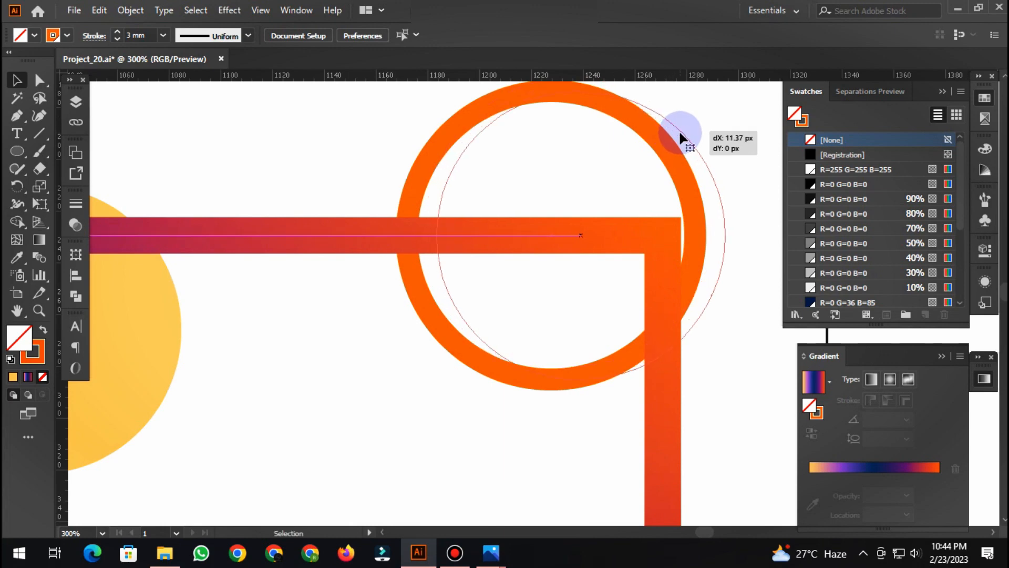
scroll(679, 131, "down", 4)
scroll(657, 210, "up", 2)
left_click(584, 194)
left_click_drag(591, 242, 583, 243)
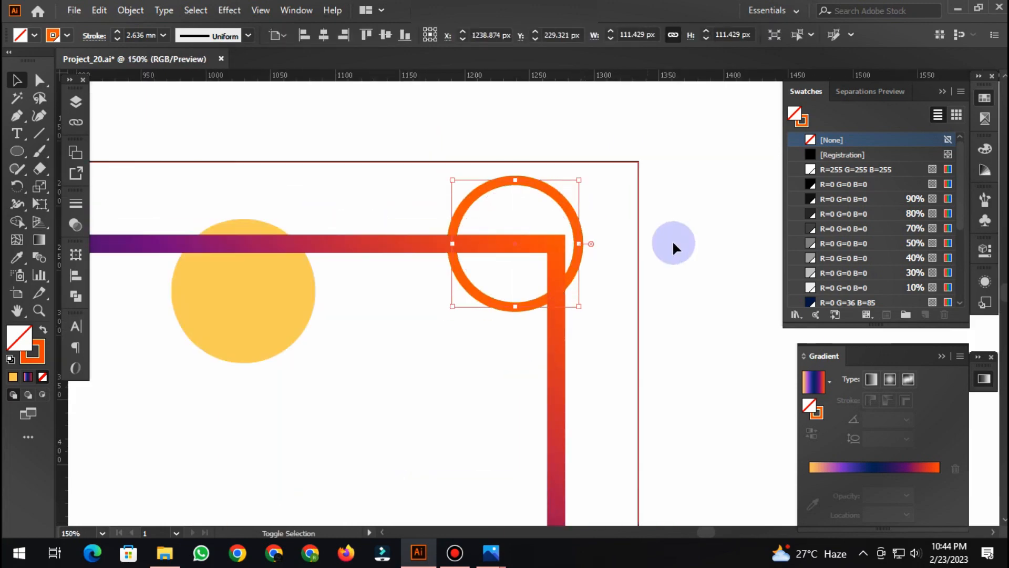
Shrink the solid yellow circle to about 89 px and reposition it over the frame's top edge.
left_click(306, 298)
left_click_drag(316, 291, 286, 289)
left_click_drag(239, 300, 263, 283)
scroll(395, 278, "down", 3)
left_click(541, 248)
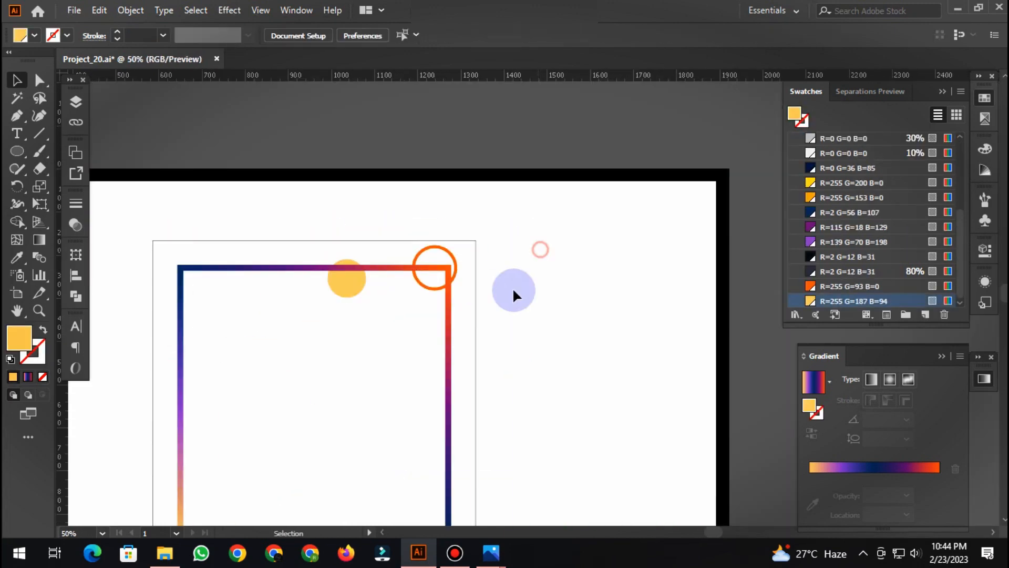
Copy the orange ring to the frame's lower-left corner and enlarge the copy.
left_click_drag(508, 321, 613, 202)
left_click_drag(533, 171, 307, 400)
left_click_drag(336, 357, 353, 340)
left_click_drag(334, 374, 345, 424)
key("ctrl+z")
left_click(664, 316)
left_click(277, 468)
Copy the yellow circle onto the frame's bottom edge beside the large ring and send the copy one level backward.
scroll(374, 187, "up", 1)
left_click_drag(475, 168, 357, 489)
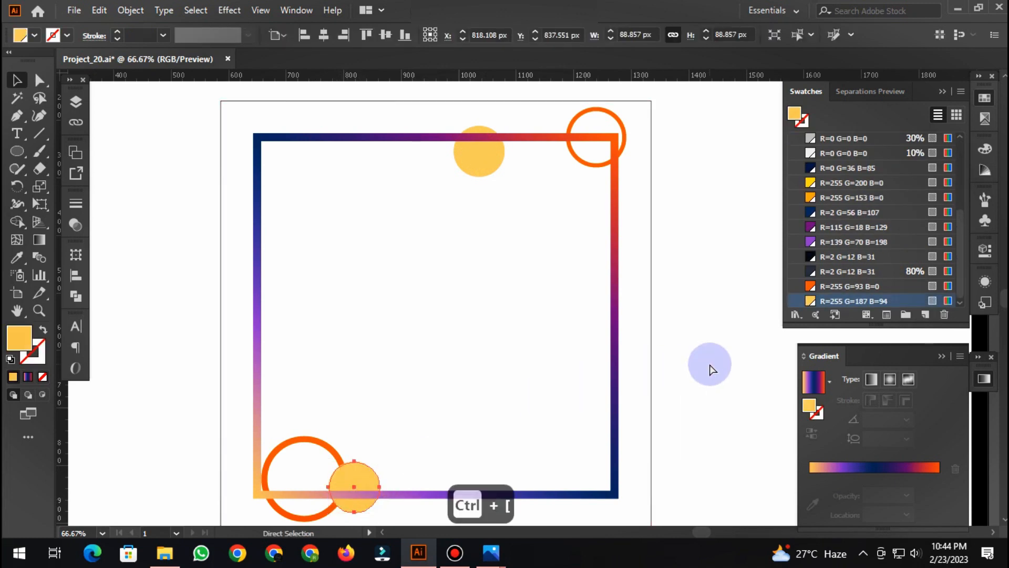
key("ctrl+[")
left_click(733, 287)
scroll(402, 260, "down", 1)
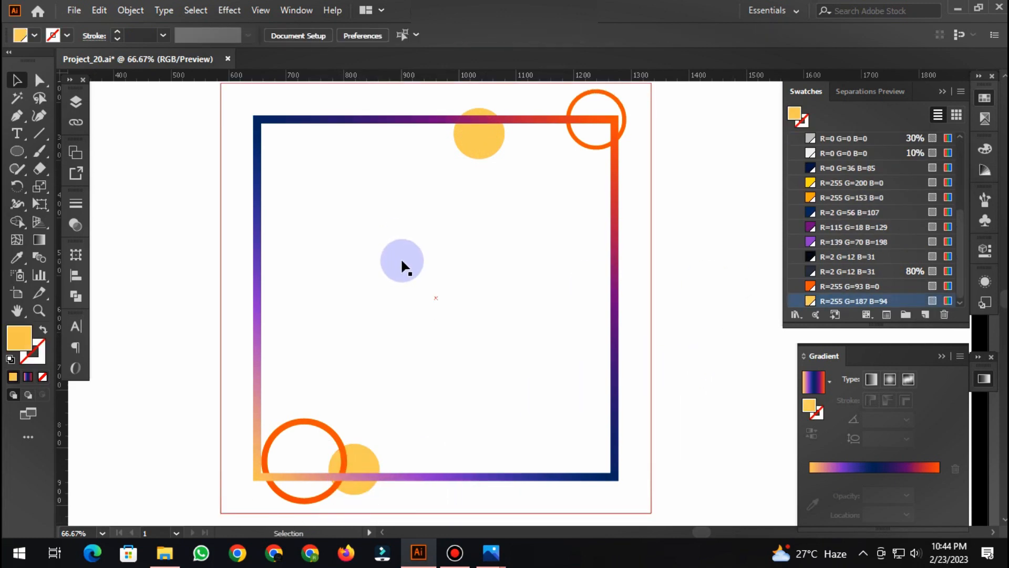
Draw a 45° diagonal line about 231 px wide and high inside the frame below its top edge.
scroll(402, 260, "up", 1)
key("backslash")
left_click_drag(419, 155, 552, 288)
key("v")
scroll(833, 292, "down", 3)
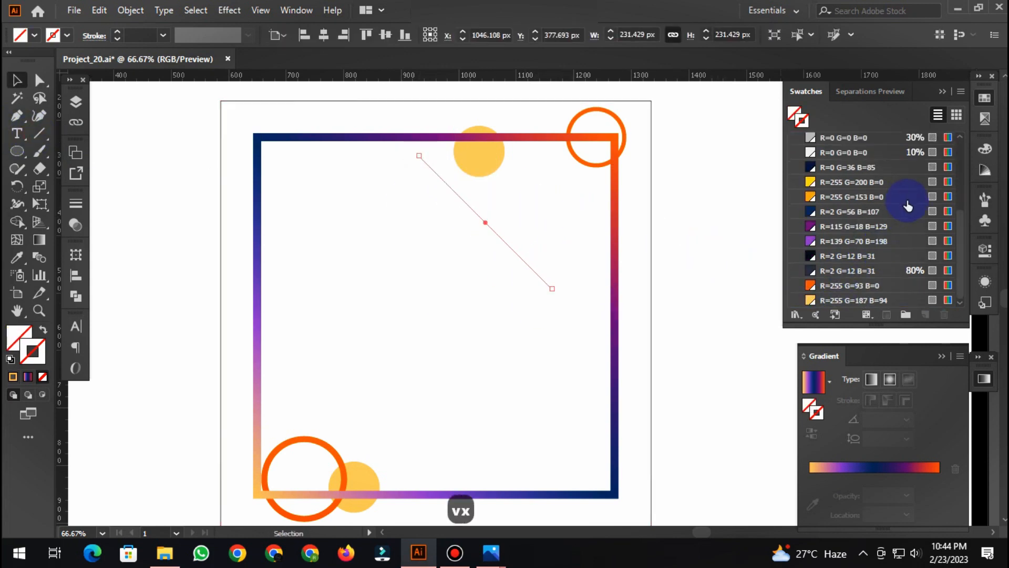
Give the diagonal line a 2 mm stroke in the swatch R=2 G=56 B=107.
left_click(901, 211)
left_click(163, 36)
left_click(191, 172)
left_click(678, 220)
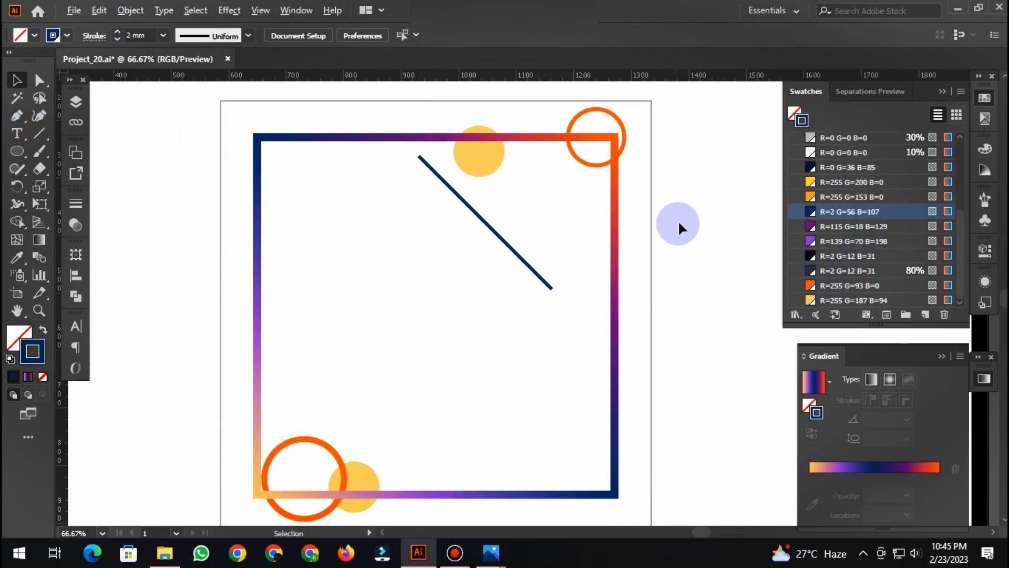
Set the diagonal line's stroke to 5 mm with round caps and round corners.
scroll(683, 214, "up", 1, "alt")
scroll(683, 214, "up", 3)
left_click(369, 254)
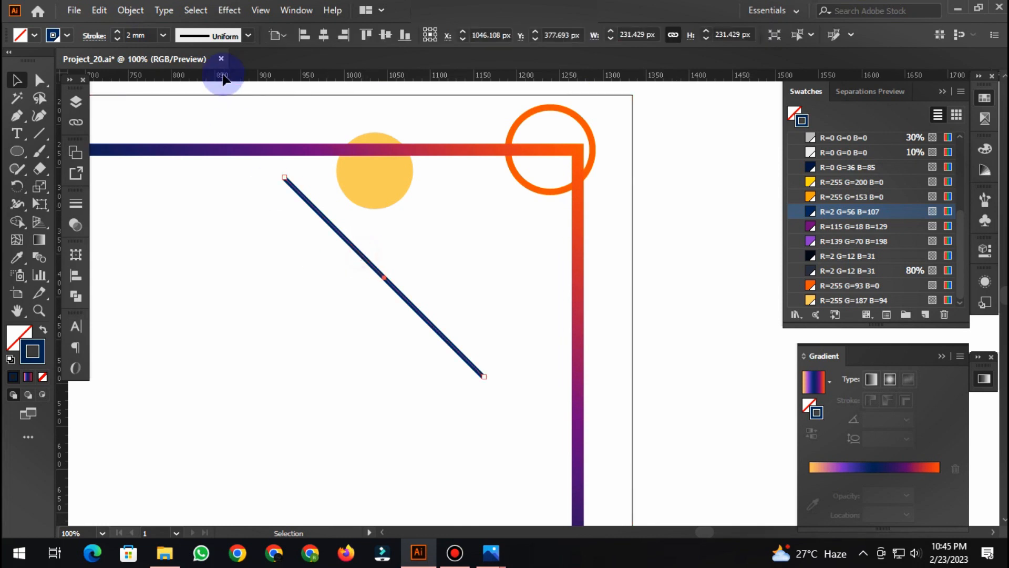
left_click(166, 35)
left_click(192, 240)
left_click(76, 204)
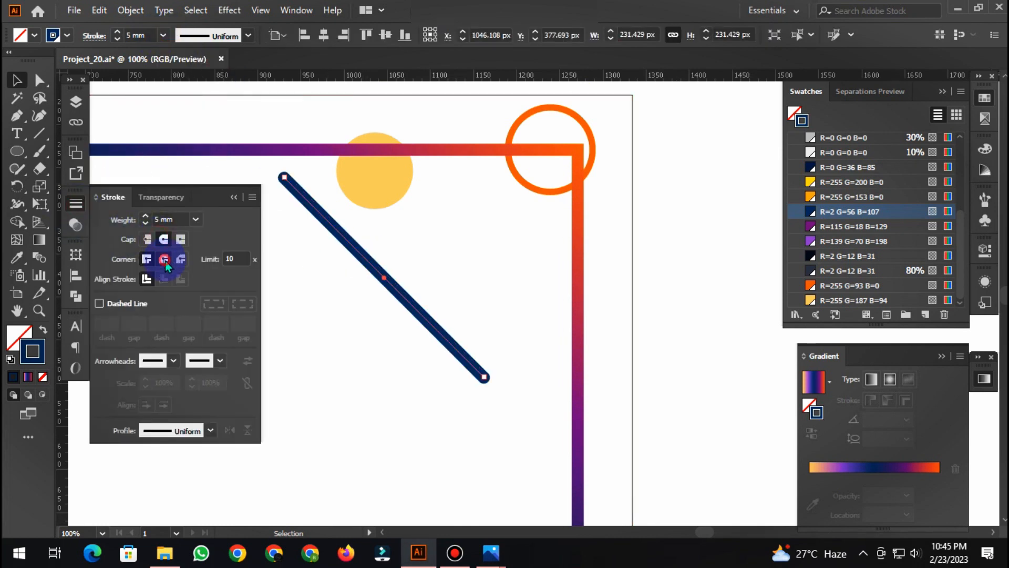
Scale the diagonal line uniformly to 60%.
key("s")
key("Return")
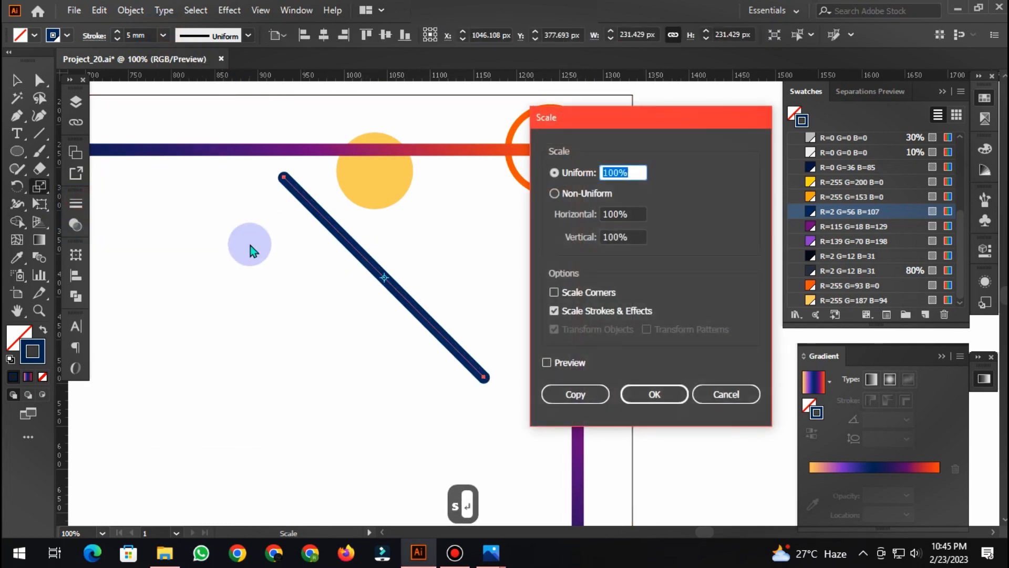
type("60")
key("Tab")
key("Tab")
key("shift+Tab")
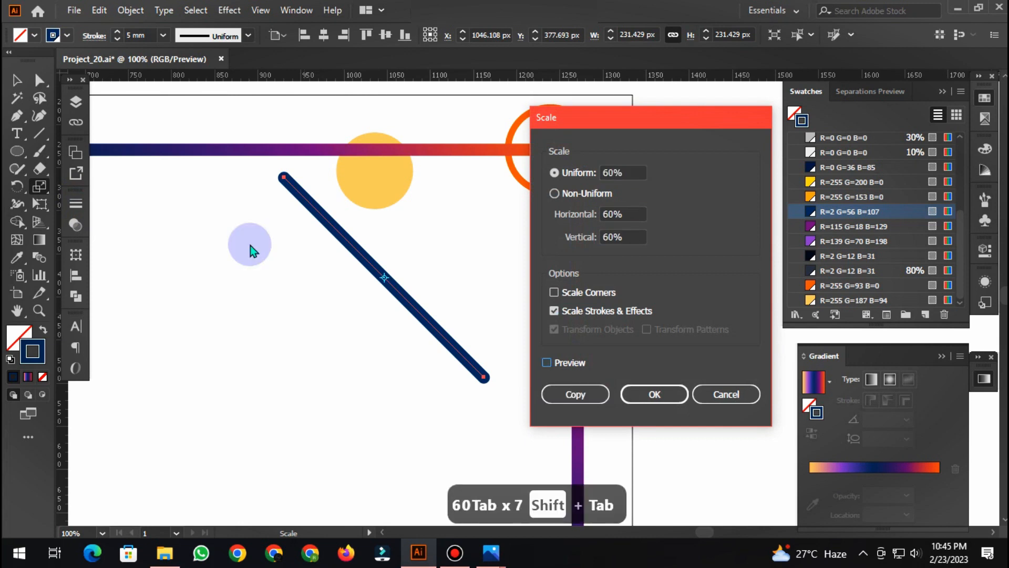
key("Return")
key("v")
Set the shortened diagonal line's stroke weight to 7 mm.
left_click(163, 35)
left_click(189, 197)
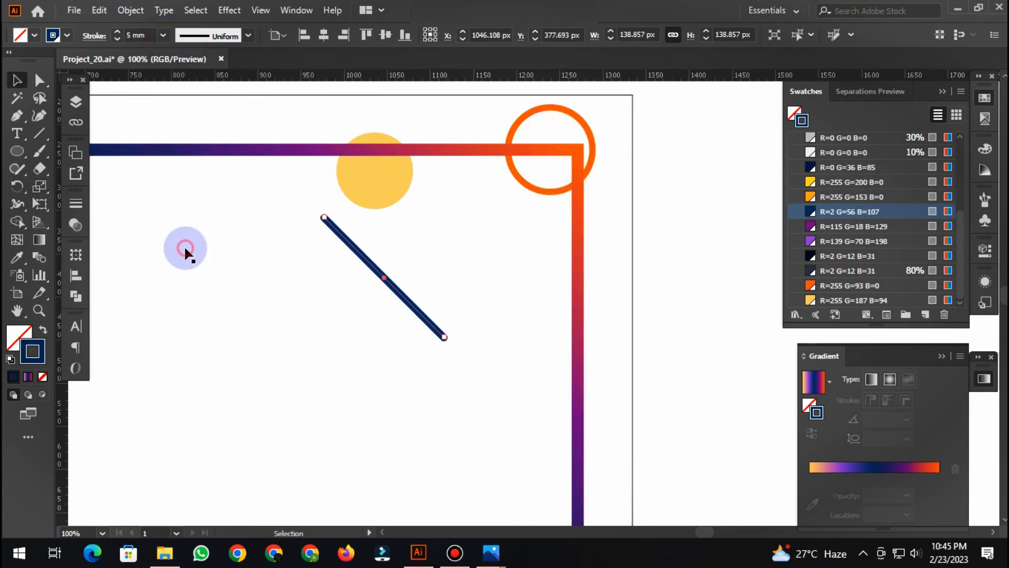
left_click(163, 35)
left_click(188, 277)
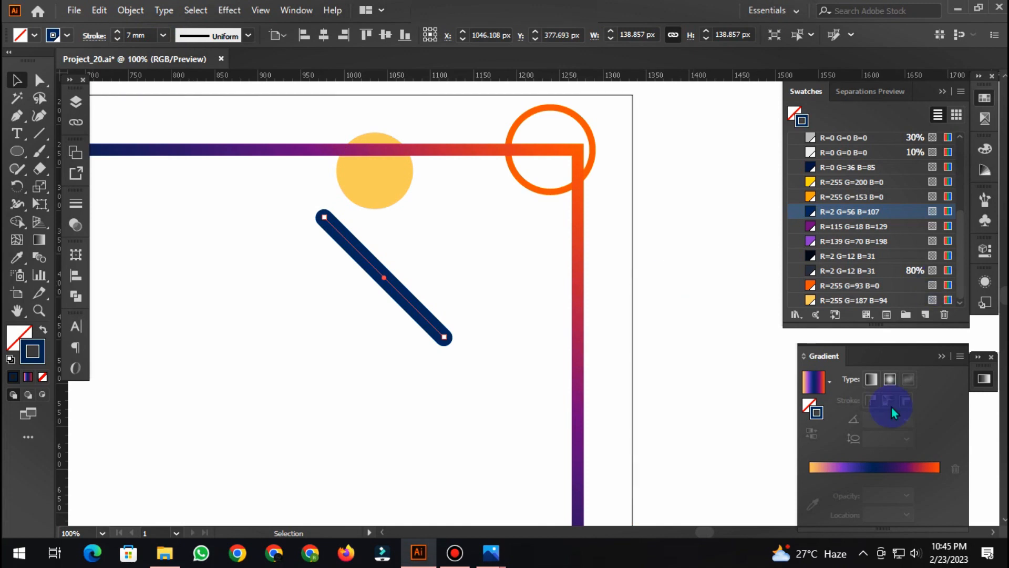
Apply a linear gradient to the line's stroke and remove the intermediate stops, leaving only yellow to orange.
left_click(872, 379)
left_click_drag(849, 503, 852, 512)
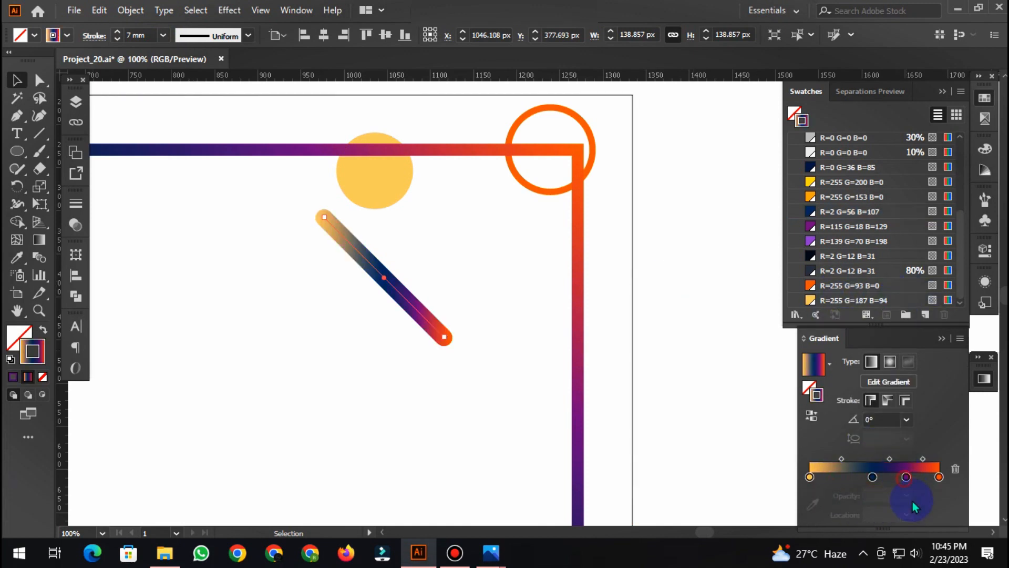
left_click_drag(870, 476, 777, 409)
left_click(678, 354)
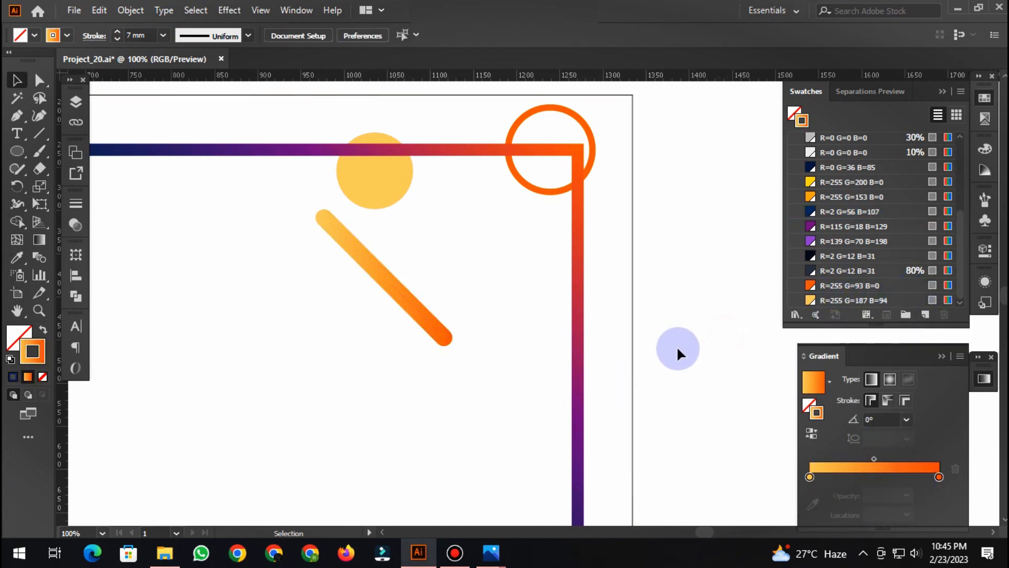
Move the gradient line across the frame's top edge beside the ring and place a copy below it across the right edge.
left_click_drag(410, 308, 507, 205)
scroll(683, 268, "down", 1)
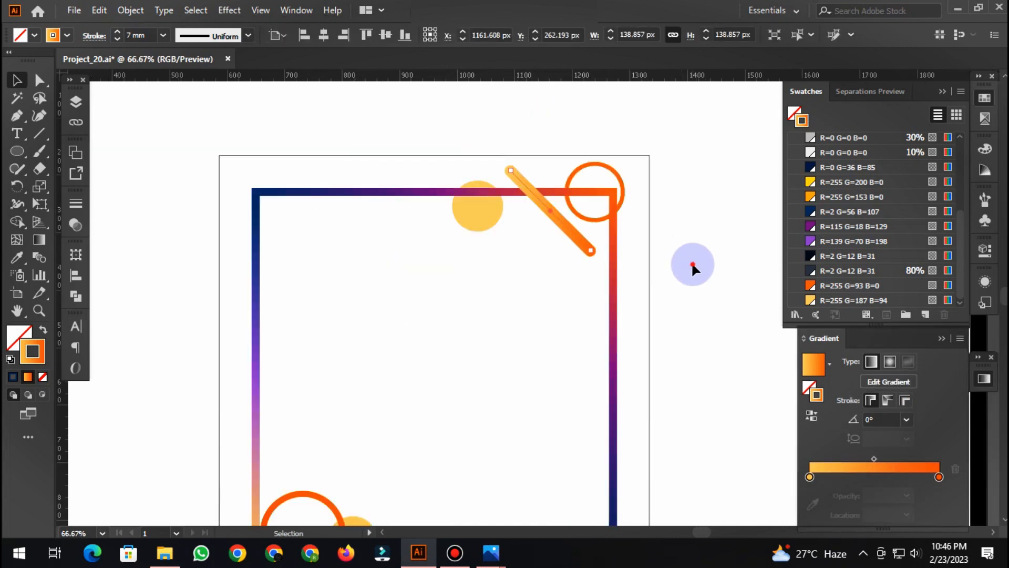
scroll(584, 245, "up", 1)
left_click_drag(580, 242, 641, 360)
key("ctrl+shift+a")
Create a global swatch R=2 G=144 B=200 based on the swatch R=2 G=56 B=107.
left_click(894, 211)
left_click(926, 315)
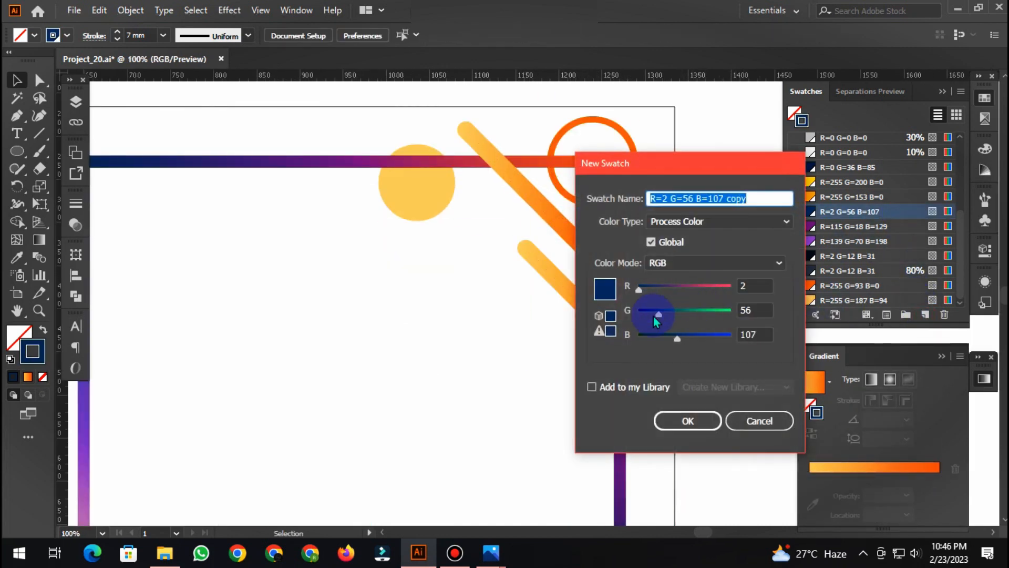
left_click(688, 420)
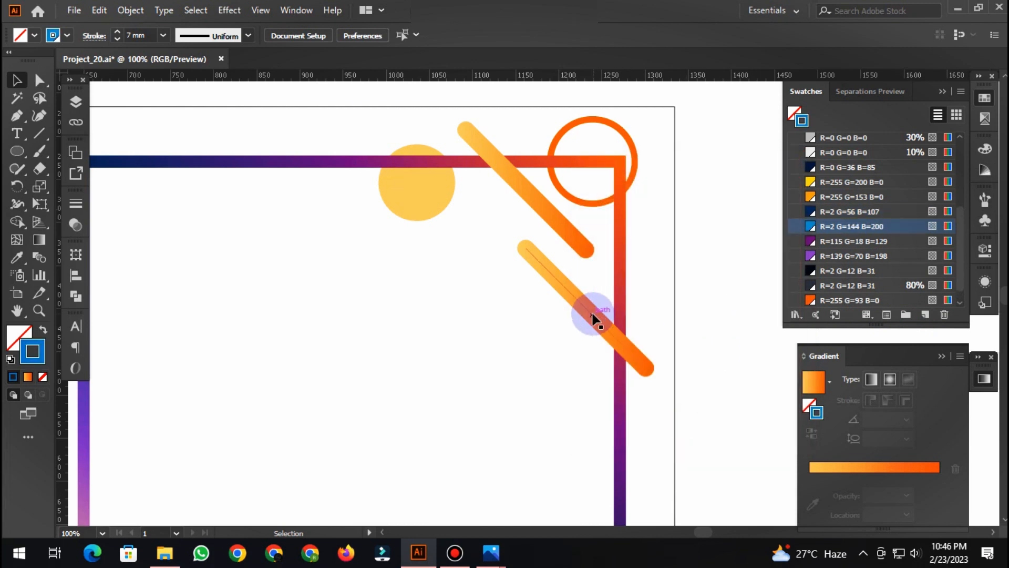
Recolor the lower line's gradient with R=2 G=144 B=200 at both ends, tinting the starting stop to 21%.
left_click(595, 316)
left_click_drag(892, 227, 939, 477)
left_click_drag(875, 241, 810, 478)
left_click(985, 149)
left_click(871, 169)
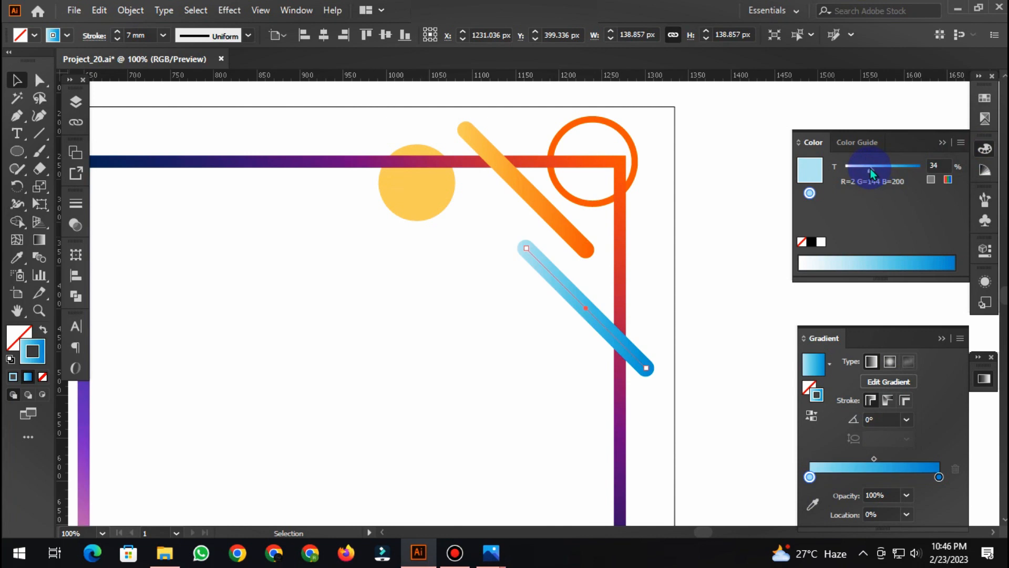
left_click_drag(870, 169, 861, 168)
left_click(751, 264)
Copy the blue gradient line across the frame's top edge, beyond the yellow circle, and set the copy's stroke to 3.5 mm.
scroll(559, 268, "down", 1)
left_click_drag(570, 236, 397, 157)
left_click(162, 35)
left_click(184, 216)
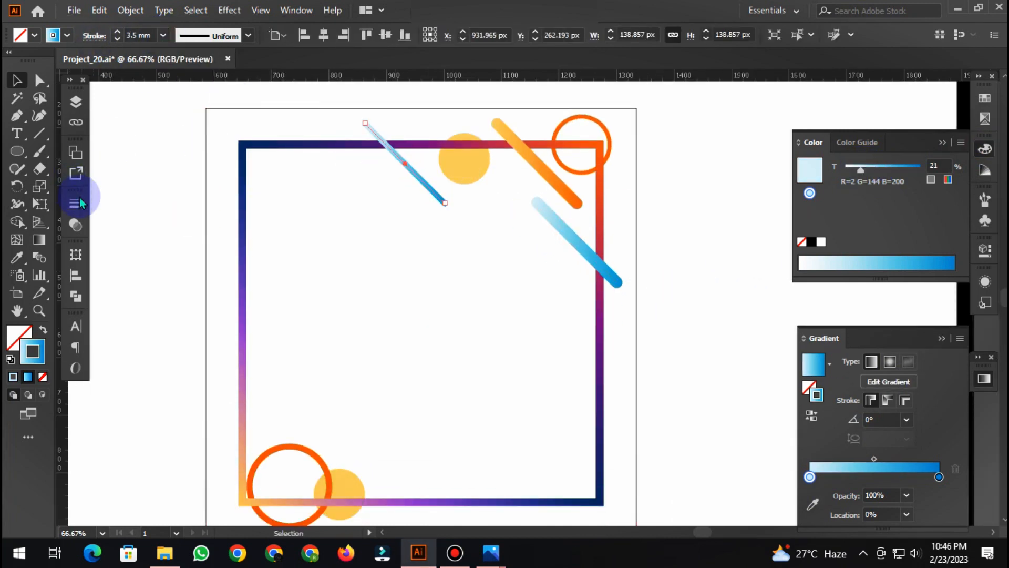
Make the copied blue line dashed with a 2 mm dash and a 5 mm gap.
left_click(75, 203)
left_click(111, 303)
scroll(354, 145, "up", 2)
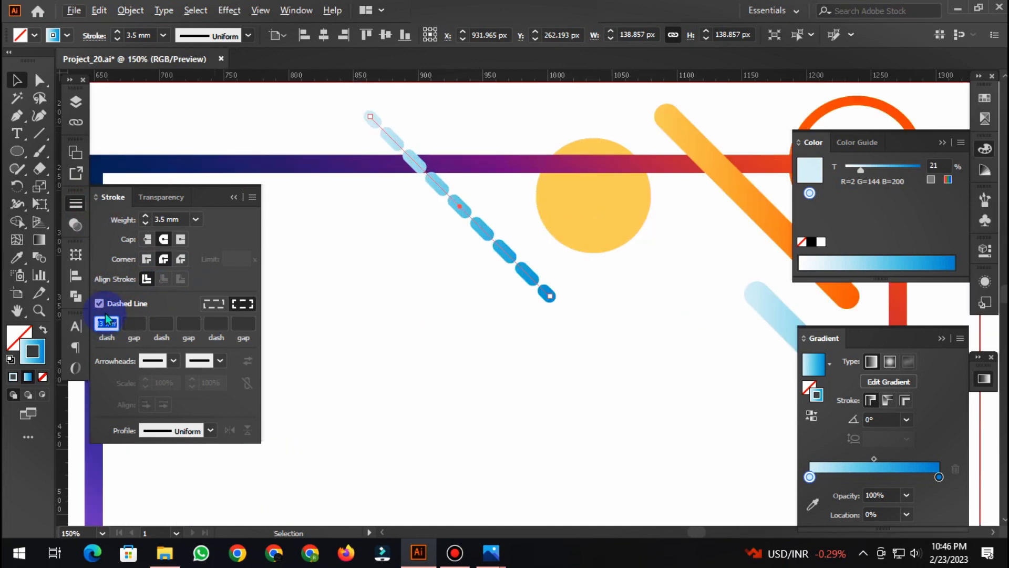
type("3")
key("Tab")
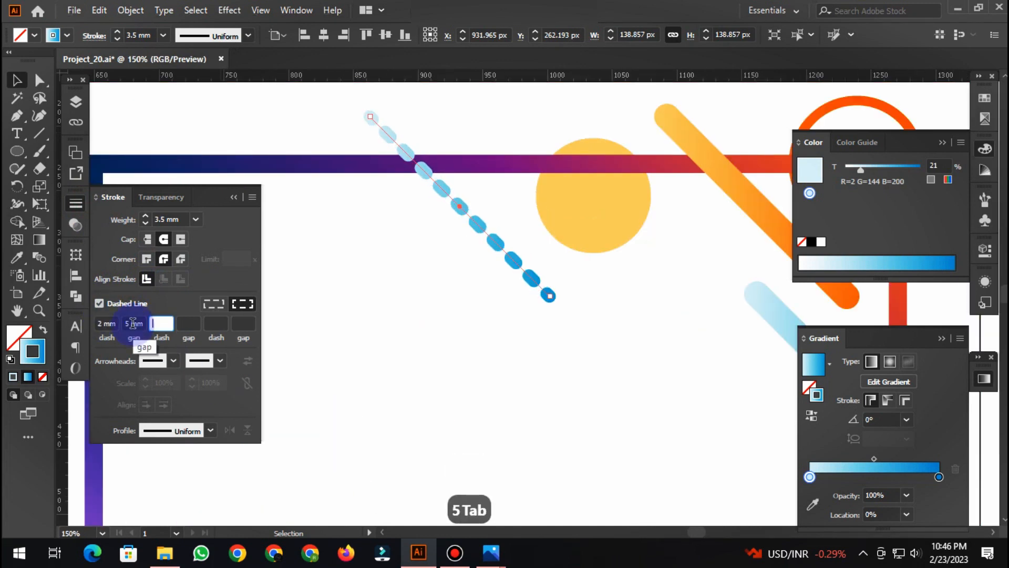
Try dash lengths of 3 mm, 5 mm and 4 mm on the blue dashed line.
left_click(108, 323)
type("3")
key("Tab")
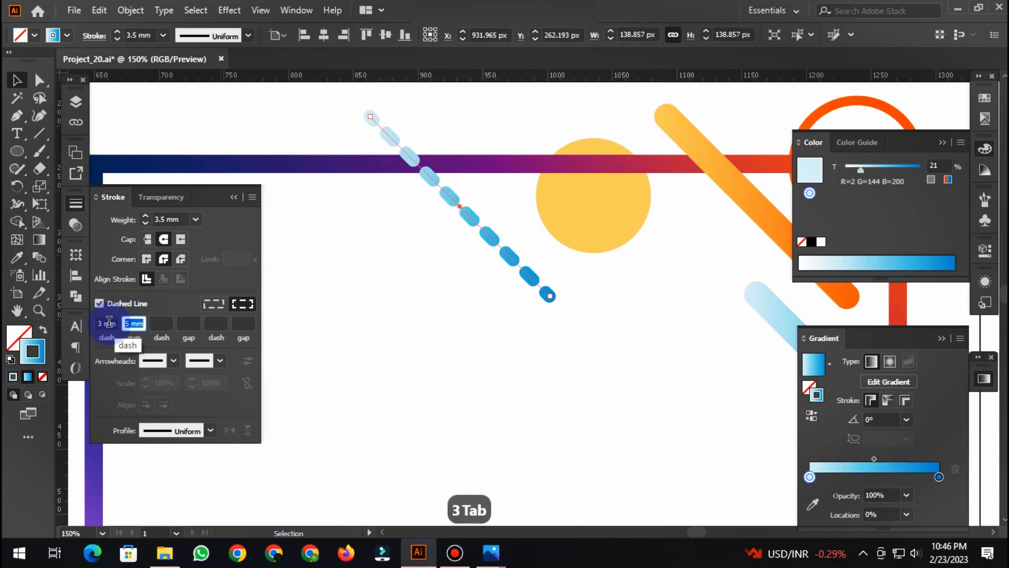
left_click(108, 322)
type("5")
key("Tab")
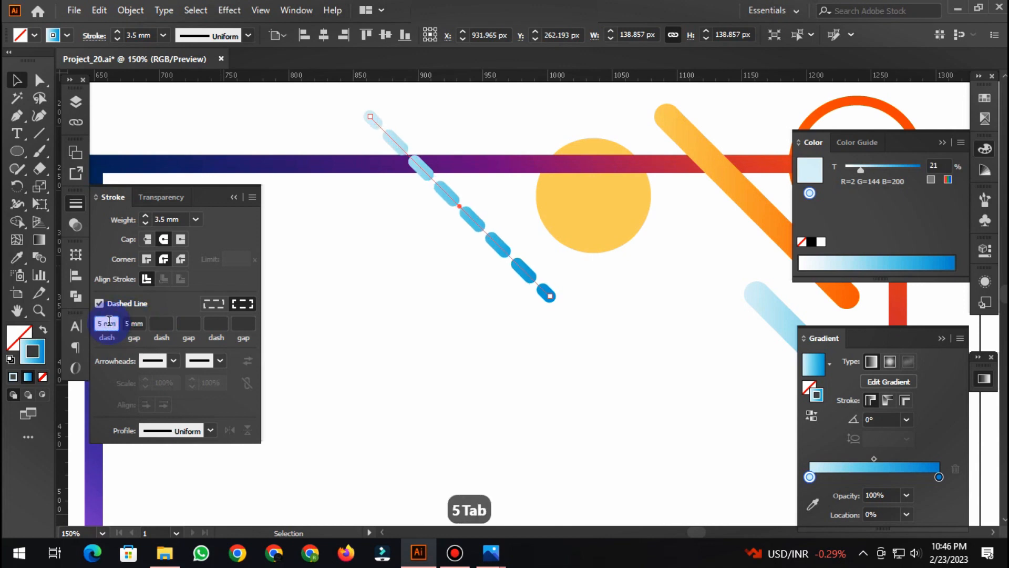
type("4")
key("Tab")
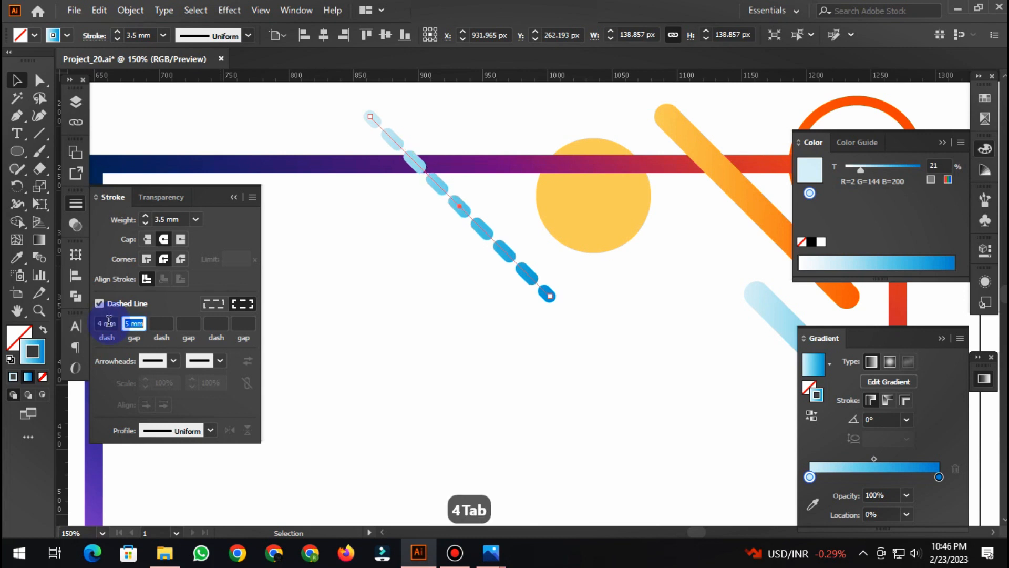
Set the blue dashed line's dash length to 2 mm.
left_click(108, 322)
type("2")
key("Tab")
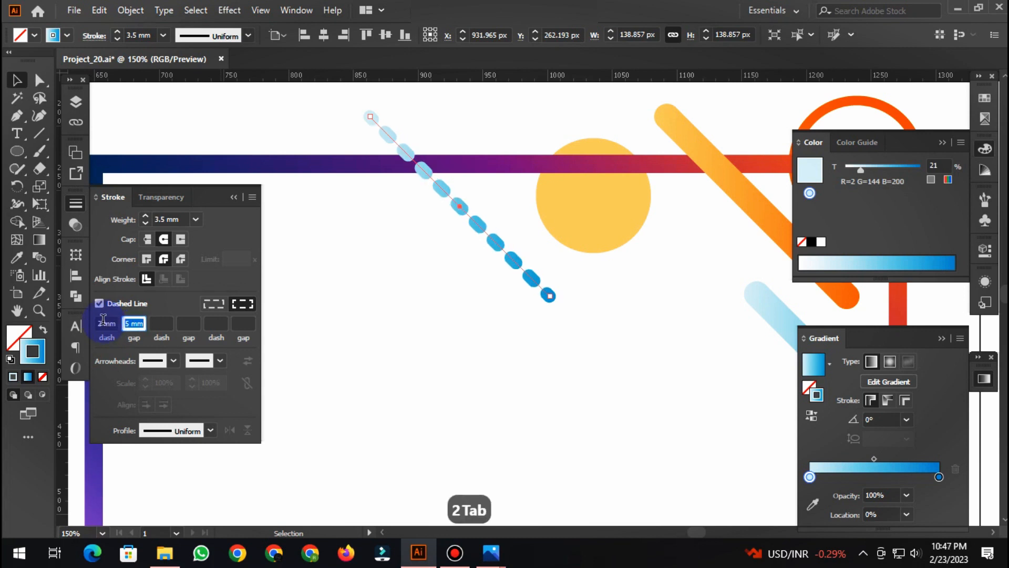
left_click(75, 204)
Extend the dashed line slightly from its lower end to about 145 px wide and high.
scroll(375, 284, "down", 1)
left_click(394, 221)
left_click(437, 241)
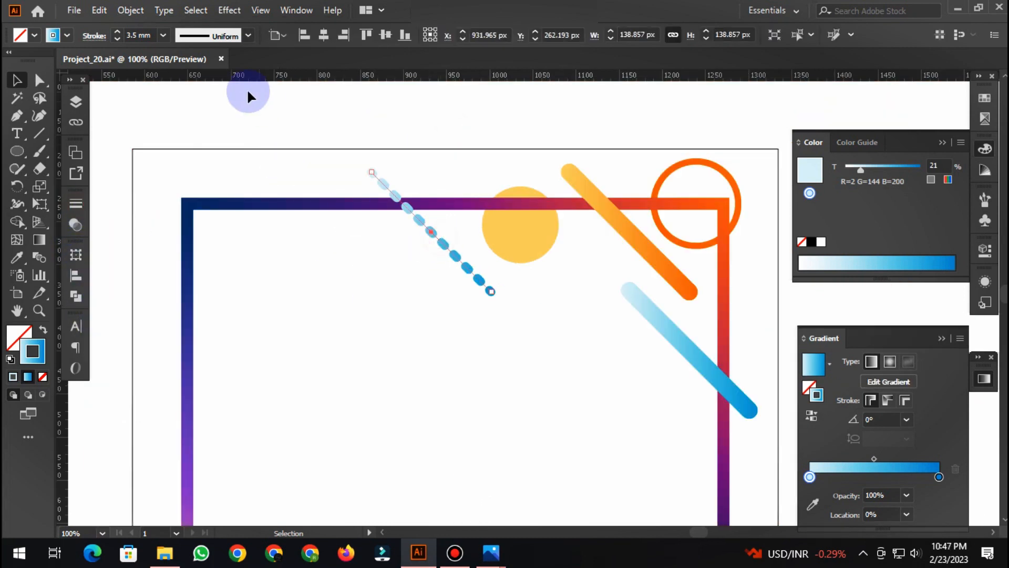
key("a")
left_click(491, 292)
key("v")
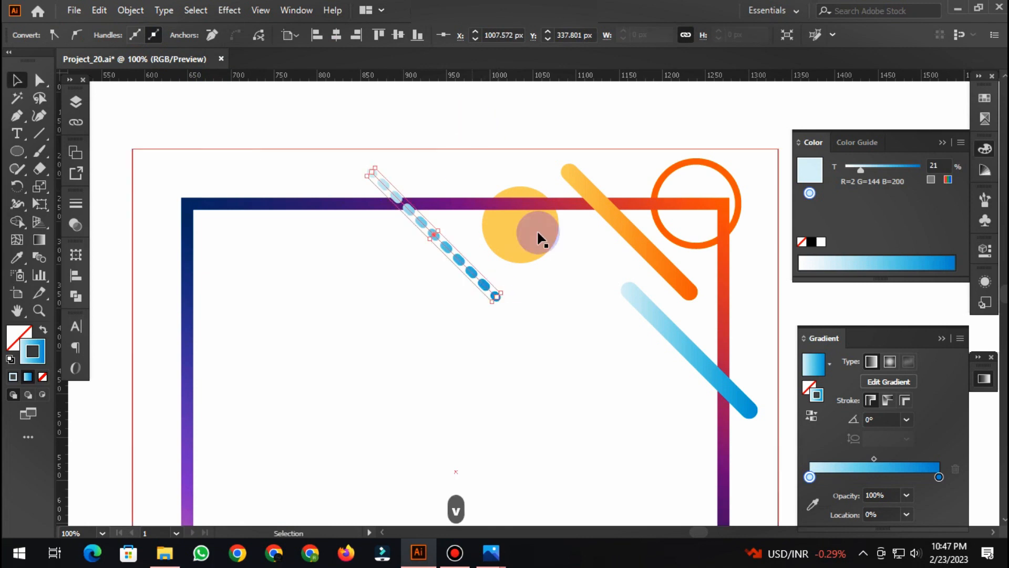
left_click(138, 116)
Set the dashed line's stroke weight to 3 mm.
left_click(383, 184)
left_click(78, 204)
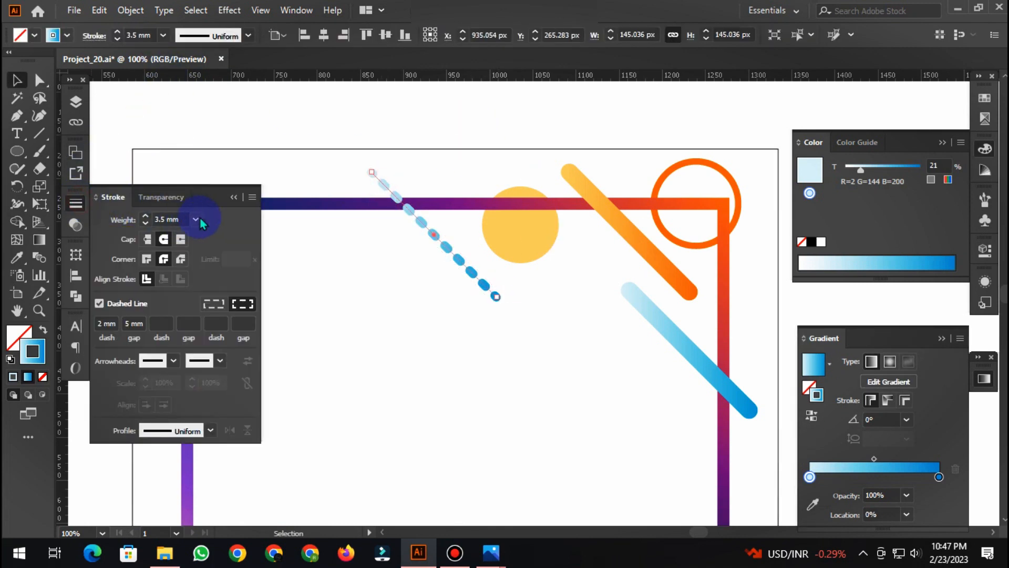
left_click(199, 219)
left_click(226, 322)
left_click(76, 204)
key("ctrl+minus")
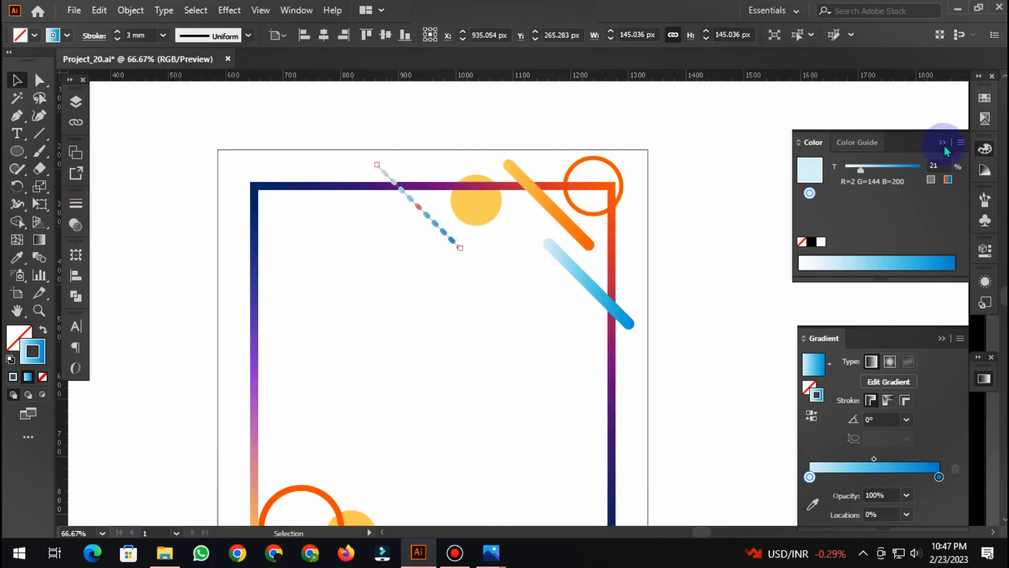
Change the starting color of the dashed line's gradient to the swatch R=2 G=56 B=107.
left_click(984, 98)
left_click_drag(892, 203, 810, 476)
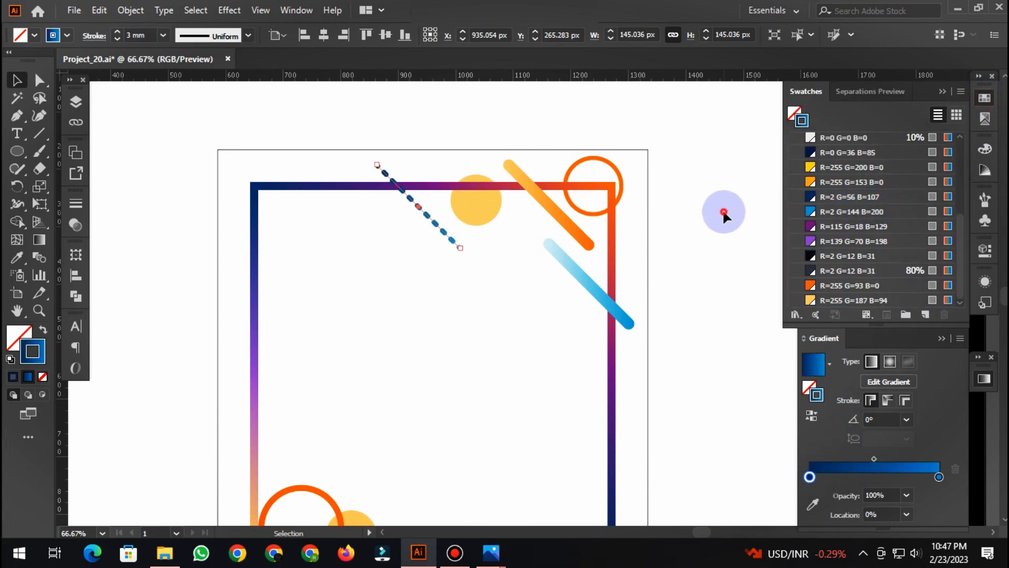
left_click(722, 213)
Copy the dashed line across the frame's left edge and try shortening the copy from its lower end.
left_click_drag(423, 216, 276, 274)
key("a")
left_click_drag(314, 304, 279, 269)
key("ctrl+z")
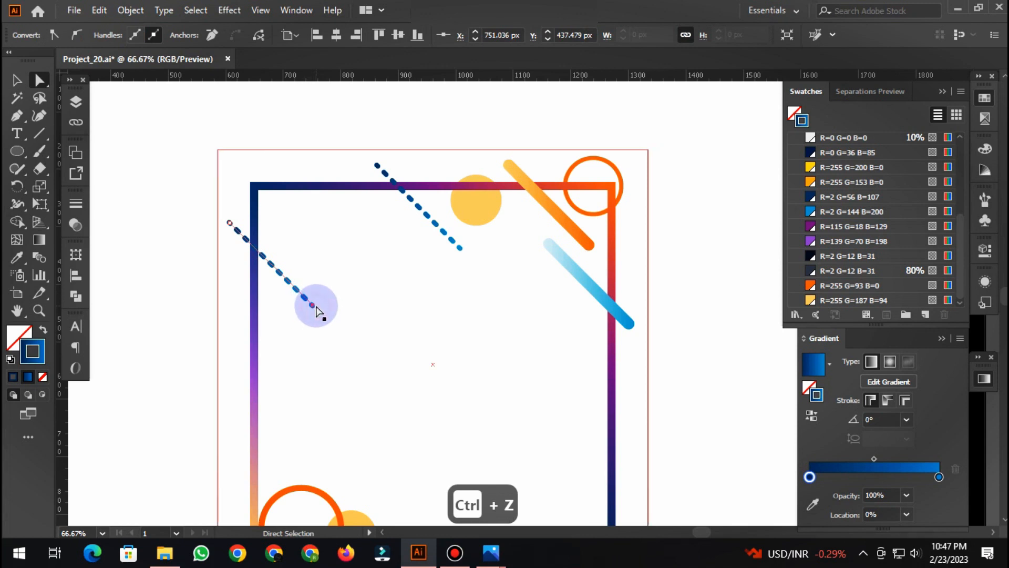
Shorten the dashed line copy on the frame's left edge from its lower end to about 97 px wide and high.
left_click_drag(314, 305, 284, 277)
left_click(192, 254)
key("v")
scroll(225, 258, "down", 2)
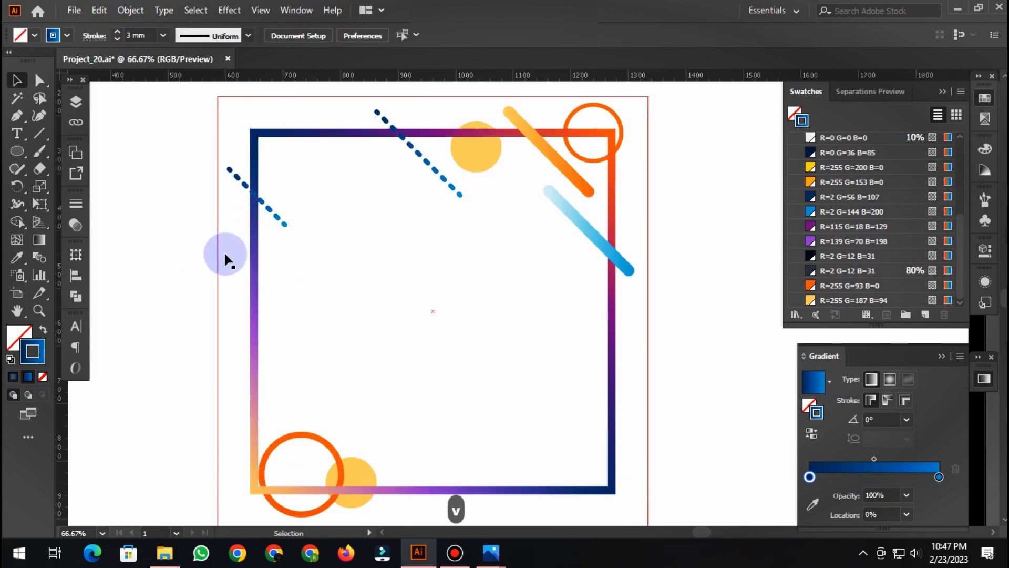
Copy the thick orange gradient line below the left dashed line and shorten it to about 85 px wide and high.
left_click_drag(547, 154, 288, 257)
key("a")
key("v")
left_click(236, 235)
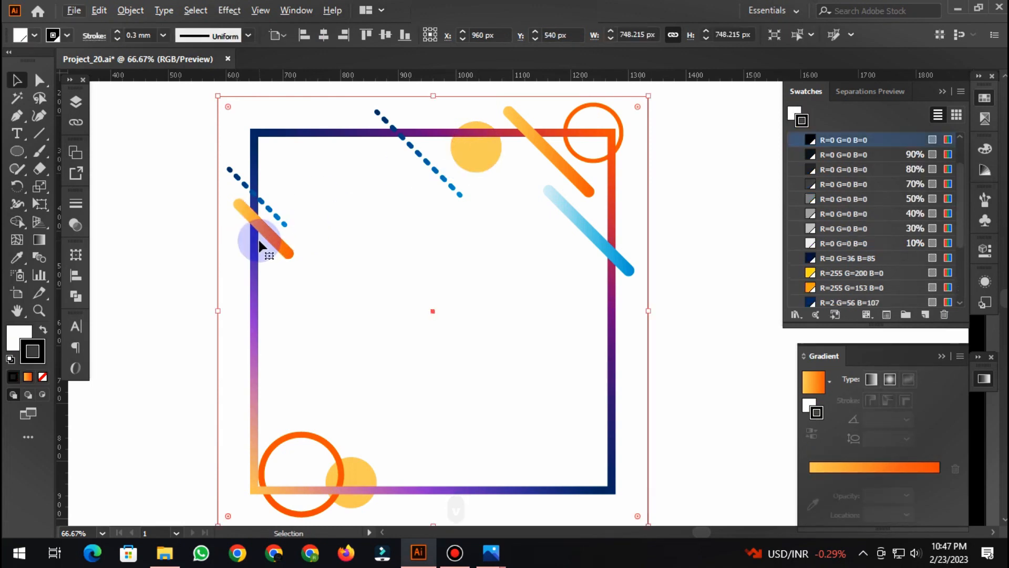
Recolor the short line's gradient to start with swatch R=0 G=36 B=85 and end with R=115 G=18 B=129.
left_click(279, 240)
left_click_drag(897, 266, 810, 477)
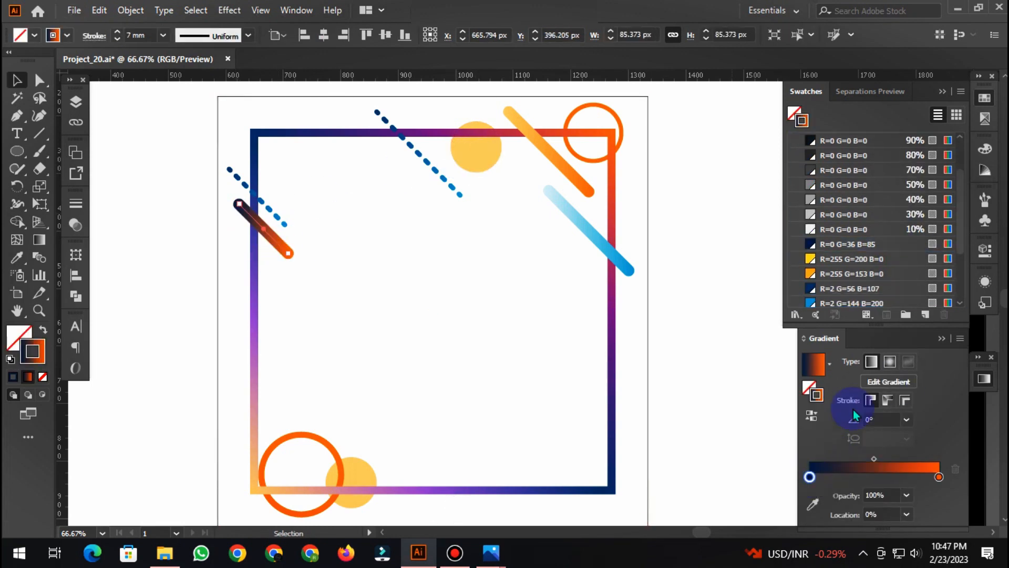
scroll(887, 237, "down", 3)
left_click_drag(886, 237, 938, 475)
left_click(683, 289)
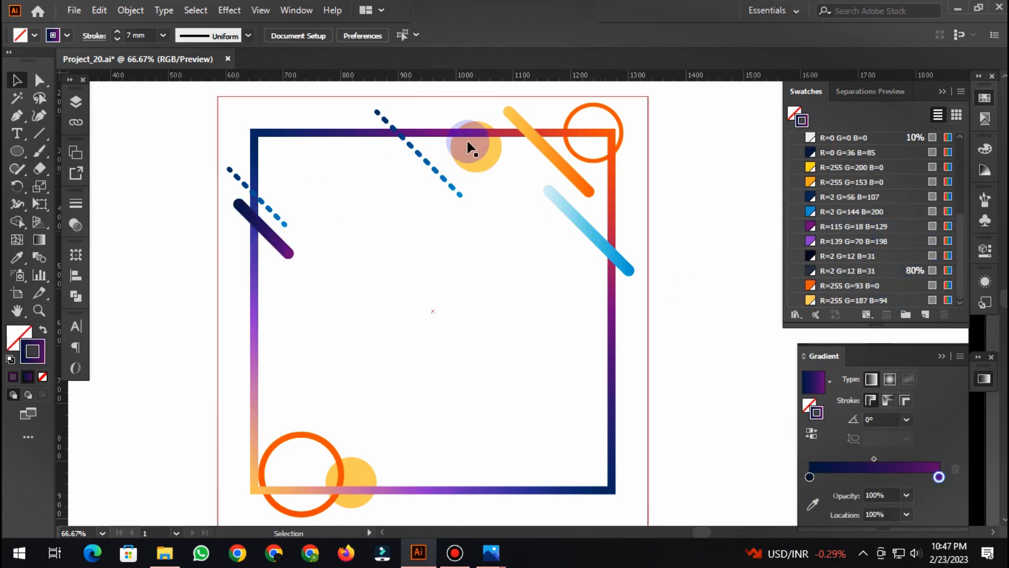
Copy the yellow circle inside the frame's upper-left corner, shrink it to about 57 px and fill it with R=2 G=144 B=200.
left_click_drag(493, 148, 311, 166)
left_click_drag(320, 190, 302, 171)
scroll(883, 211, "down", 4)
left_click(883, 211)
key("shift+x")
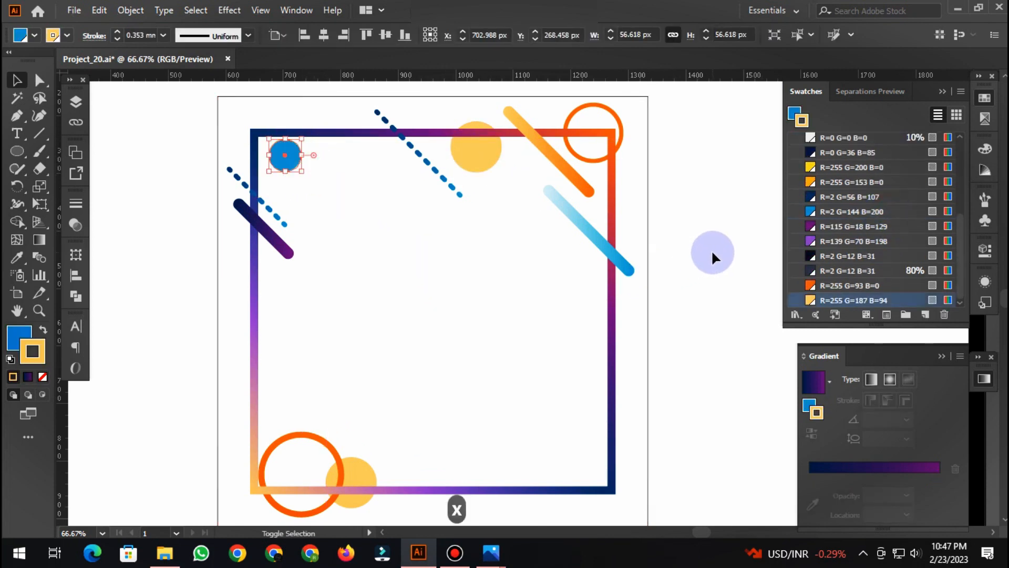
key("x")
key("x")
key("x")
left_click(677, 247)
scroll(578, 232, "up", 2)
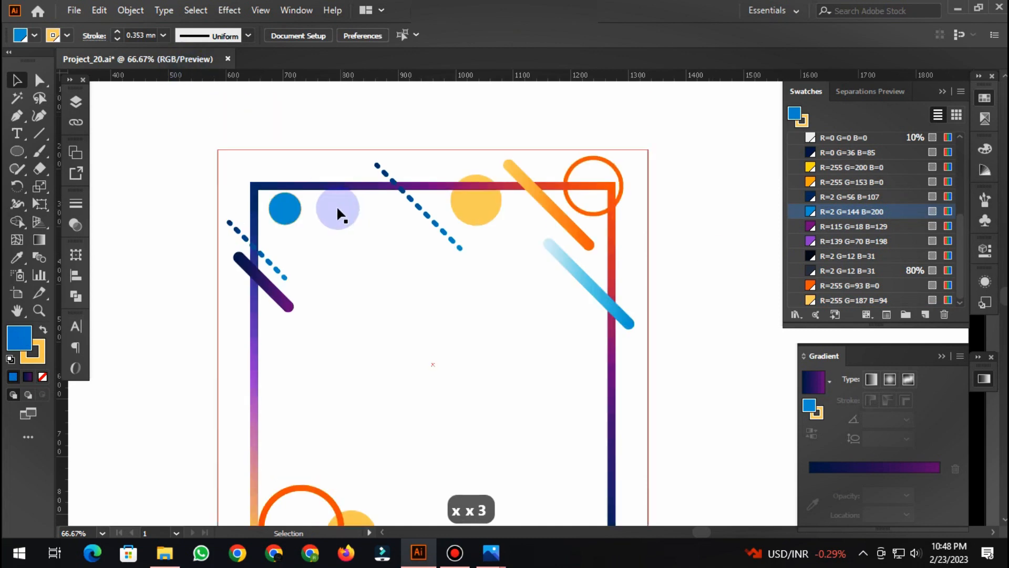
Remove the stroke from the small blue circle, keeping only its fill.
left_click(288, 212)
key("x")
key("/")
key("x")
left_click(295, 111)
scroll(256, 227, "up", 2)
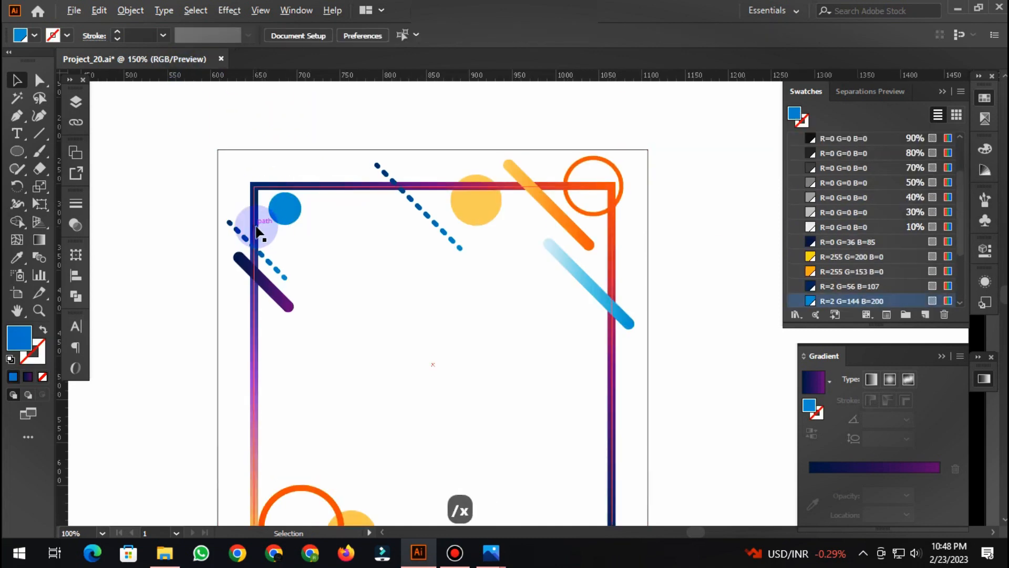
Shrink the blue circle to about 35 px above the frame's upper-left corner and set its color tint to 42%.
left_click_drag(329, 178, 242, 105)
left_click_drag(263, 157, 317, 217)
scroll(310, 281, "up", 1)
left_click(984, 149)
left_click(877, 166)
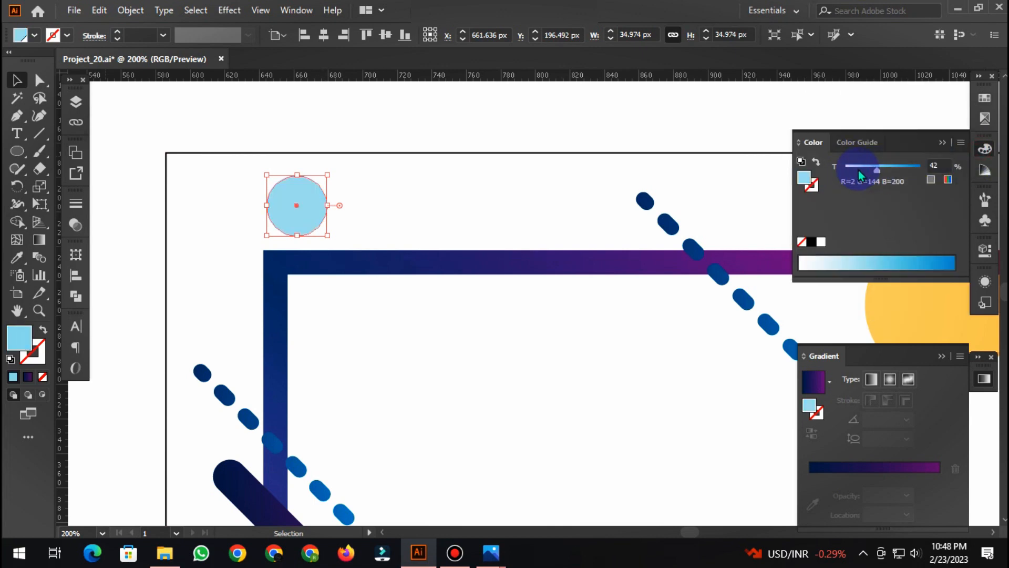
left_click(531, 105)
Duplicate the light blue circle to just inside the frame's upper-left corner.
scroll(121, 202, "down", 1)
scroll(121, 202, "down", 1)
left_click_drag(262, 268, 262, 268)
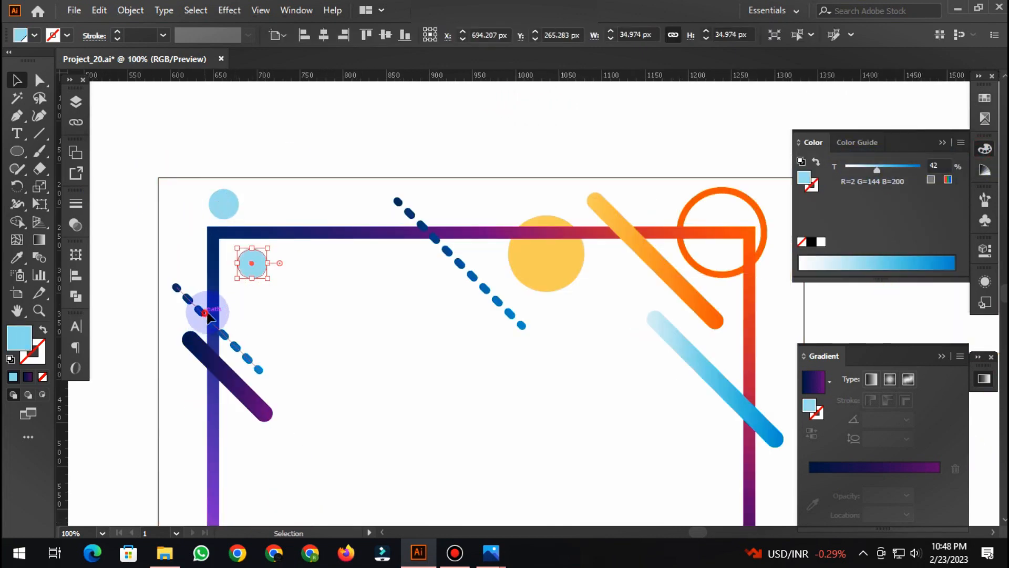
left_click_drag(207, 313, 293, 226)
key("ctrl+z")
left_click(165, 345)
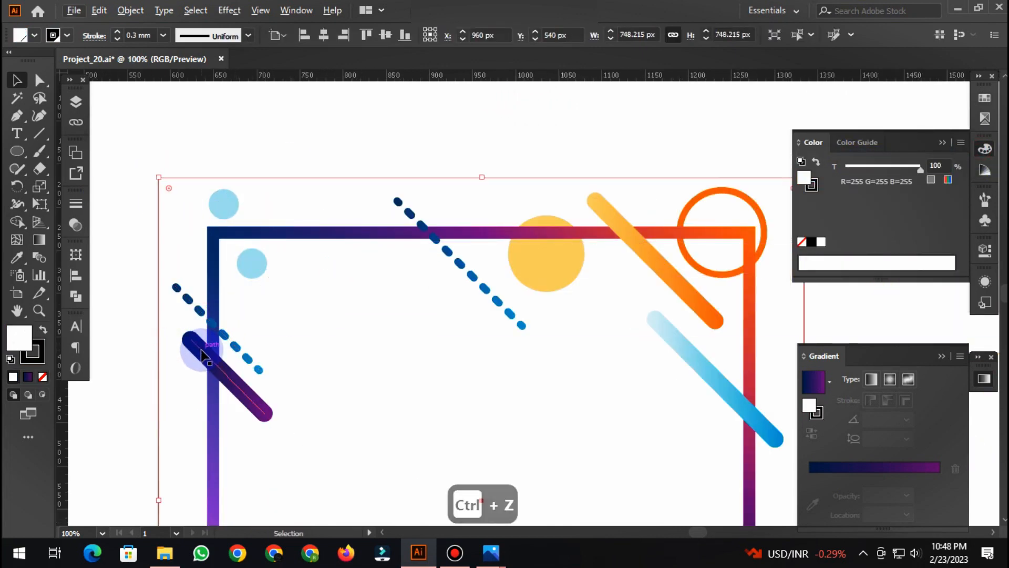
Copy the short purple gradient line across the frame's top edge near the light blue circles and set its stroke weight to 3 mm.
mouse_move(202, 357)
left_mouse_down()
mouse_move(333, 254)
mouse_move(290, 217)
left_mouse_up()
left_click(163, 34)
left_click(172, 200)
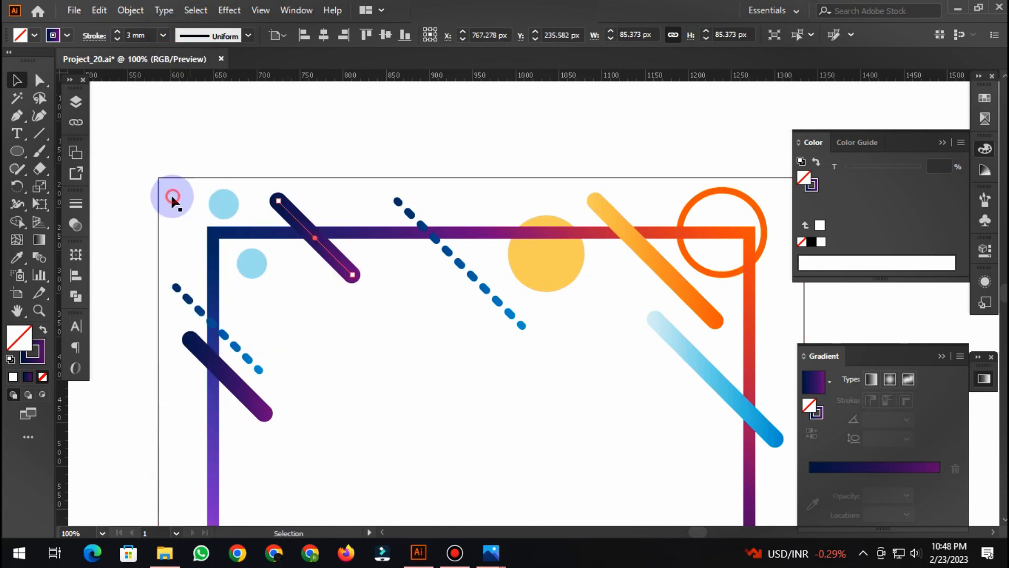
scroll(344, 137, "down", 2)
scroll(470, 315, "down", 1)
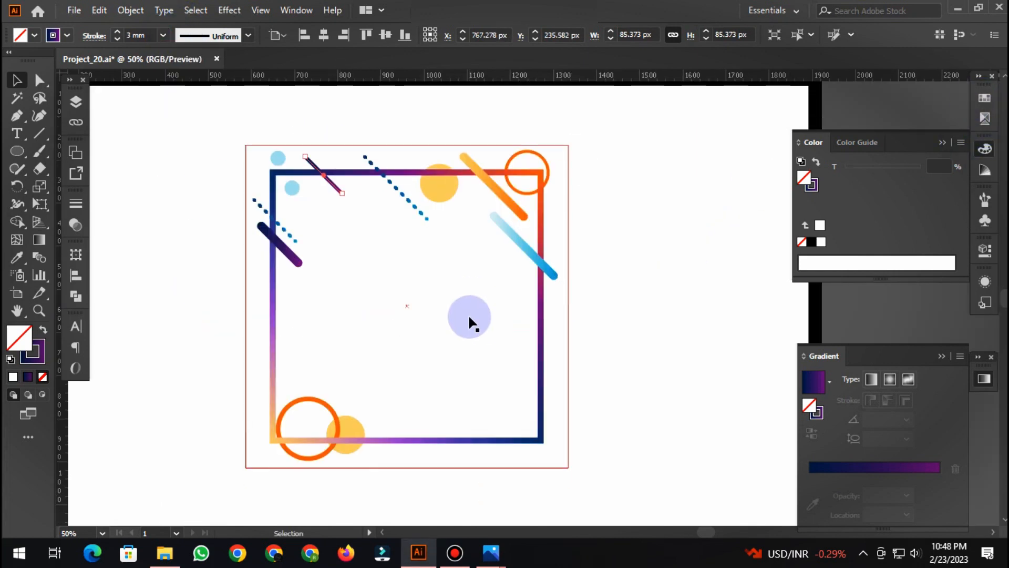
scroll(469, 314, "up", 1)
left_click(706, 278)
Copy the thick orange line onto the frame's bottom edge near the lower-right corner and shorten it to about 89 px wide and high.
left_click_drag(544, 163, 538, 467)
key("a")
left_click(505, 437)
key("v")
left_click(687, 446)
left_click_drag(575, 508, 571, 493)
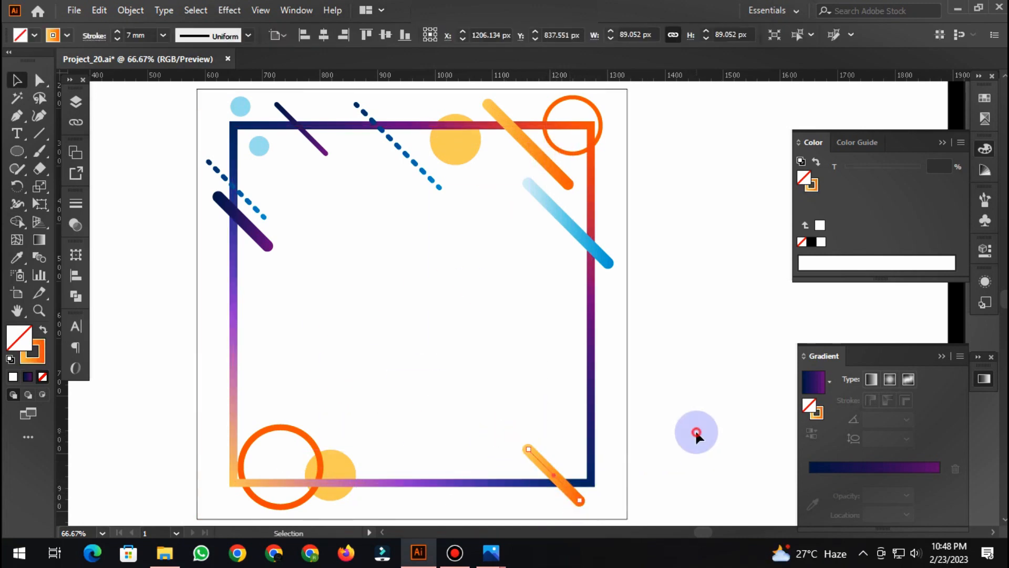
left_click(698, 433)
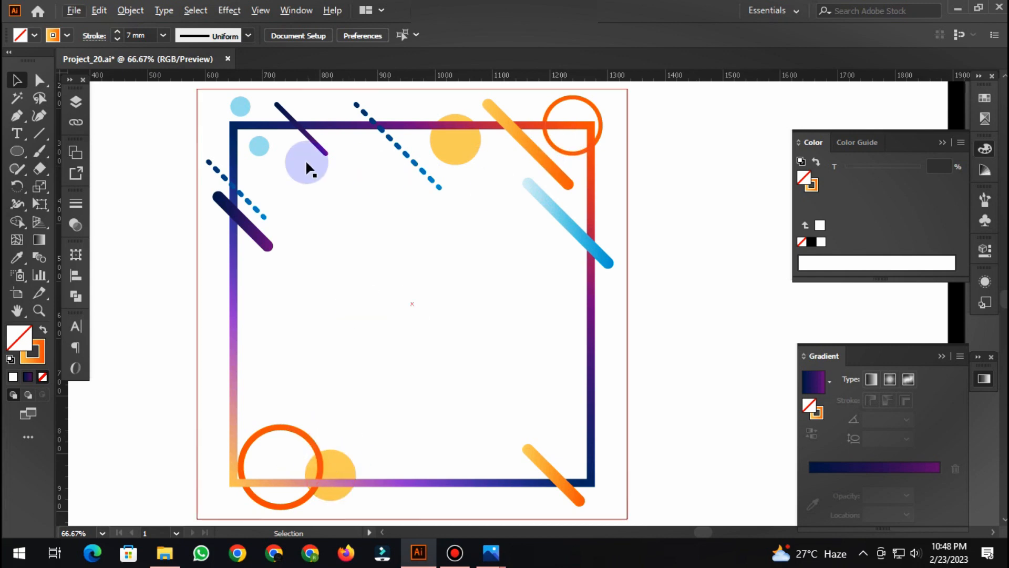
Turn the inner light blue circle into a larger unfilled ring with a 3 mm stroke and copy it behind the lower-right orange line.
left_click(259, 146)
mouse_move(269, 157)
left_mouse_down()
mouse_move(298, 180)
mouse_move(497, 468)
mouse_move(571, 462)
left_mouse_up()
left_click(163, 36)
left_click(187, 199)
left_click(156, 160)
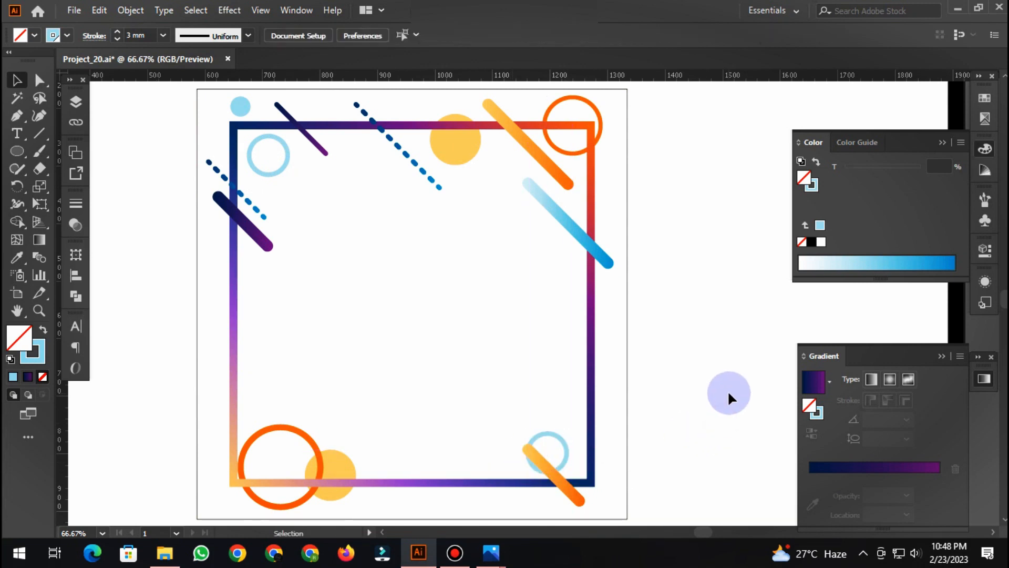
left_click_drag(286, 150, 298, 147)
left_click(323, 102)
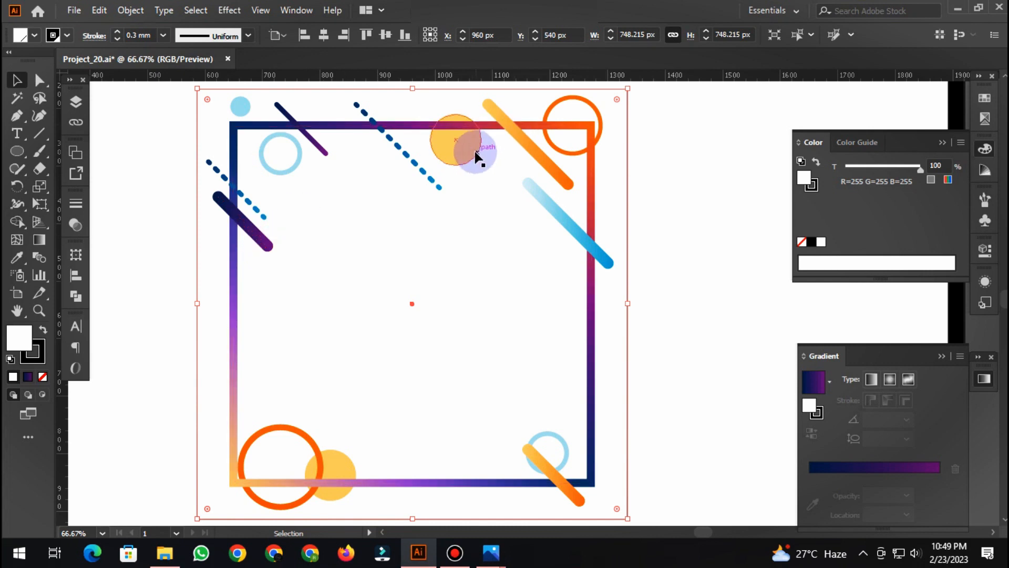
Copy the yellow circle onto the frame's left edge above the large orange ring and turn it into a ring with a 3 mm stroke.
left_click_drag(475, 150, 278, 395)
key("shift+x")
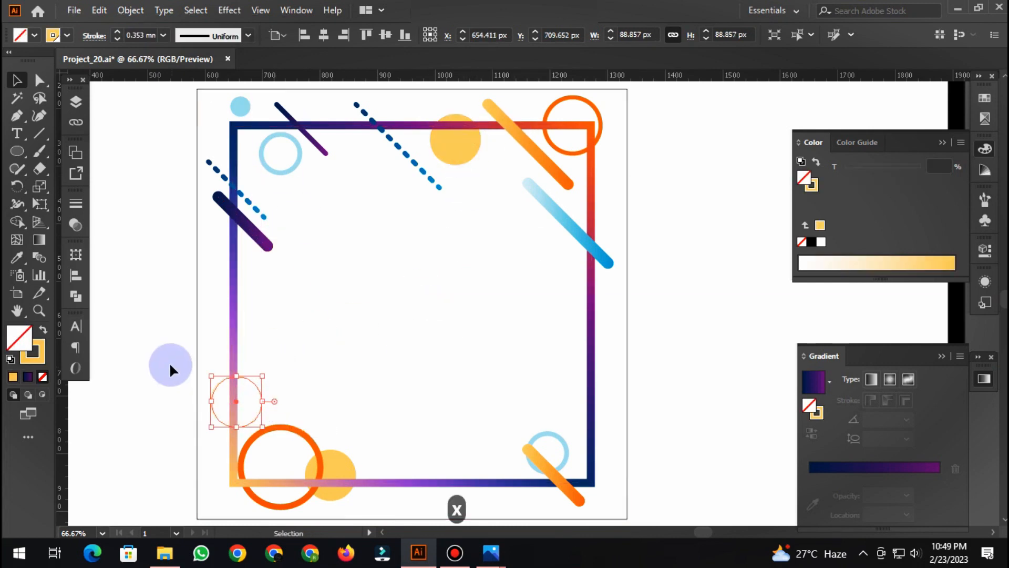
left_click(163, 35)
left_click(192, 198)
left_click(161, 272)
left_click(341, 282)
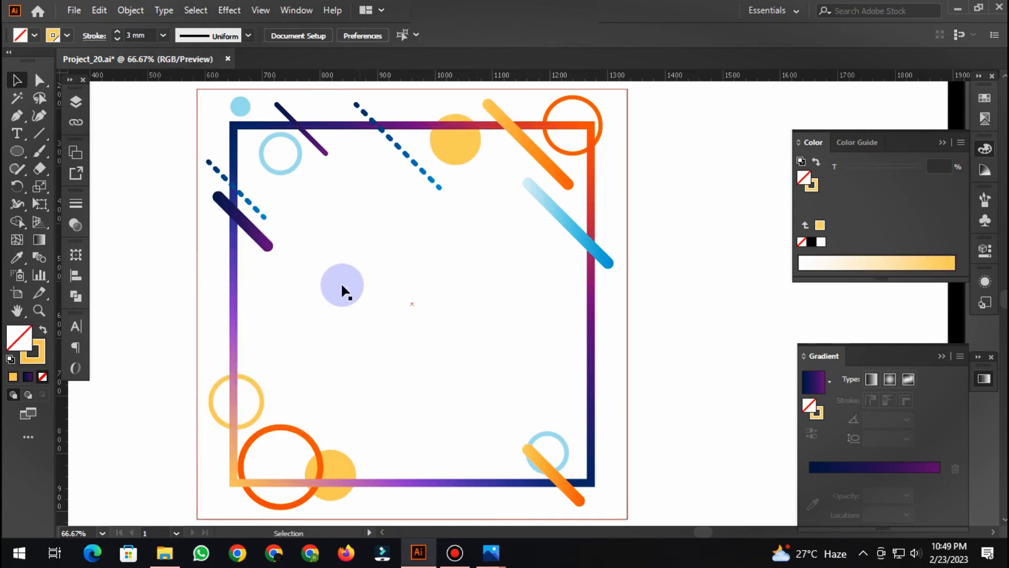
Copy the dashed line onto the frame's bottom edge beside the short orange line and shorten it from its upper end.
left_click_drag(410, 158, 480, 480)
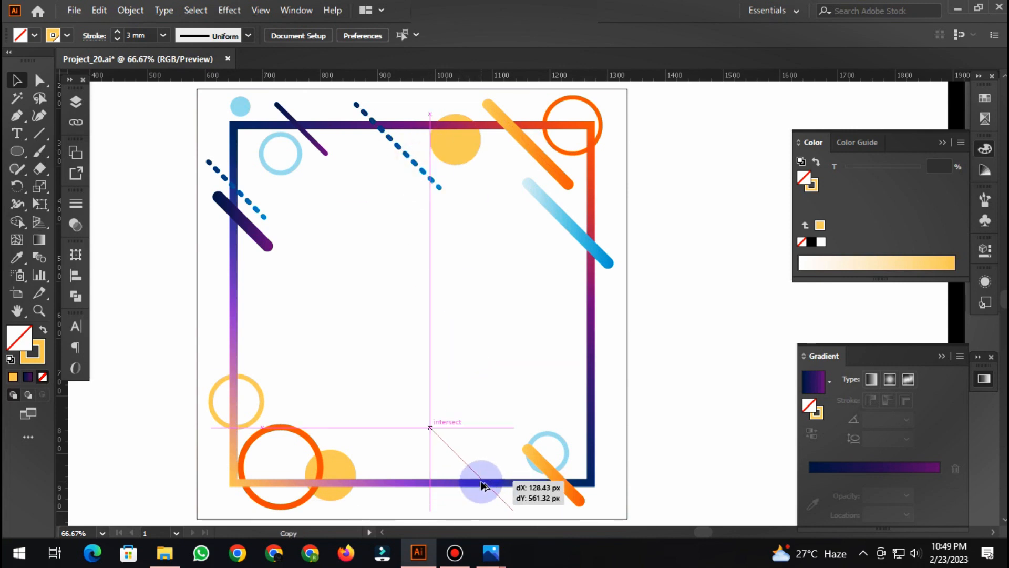
key("a")
left_click(452, 433)
left_click_drag(452, 431, 472, 451)
left_click(714, 442)
key("v")
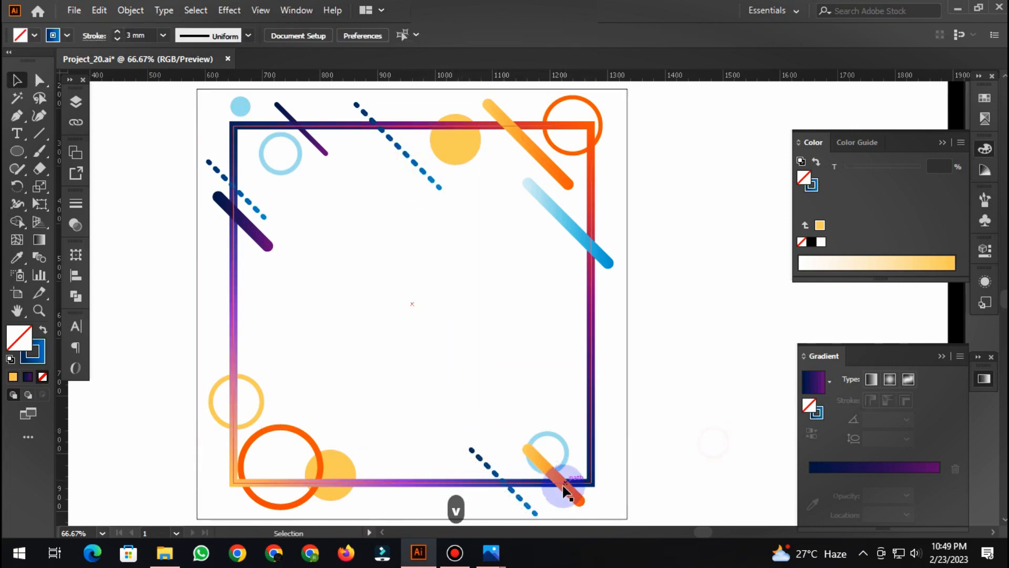
left_click_drag(522, 499, 518, 490)
left_click(705, 444)
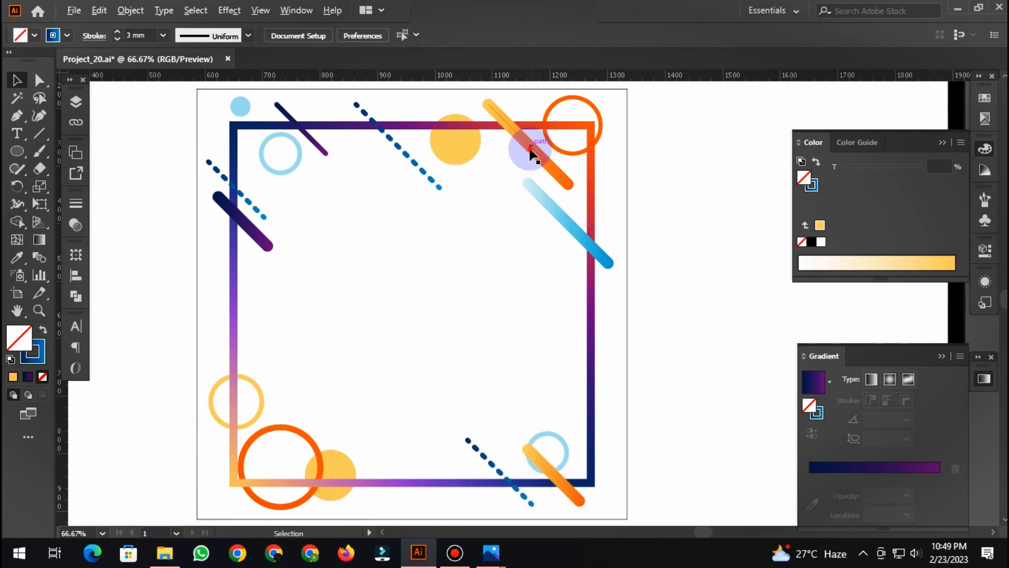
Copy the thick orange line onto the frame's left edge above the yellow ring, resizing it to about 147 px wide and high.
left_click_drag(532, 149, 241, 354)
key("a")
left_click_drag(282, 401, 268, 376)
left_click_drag(202, 315, 220, 333)
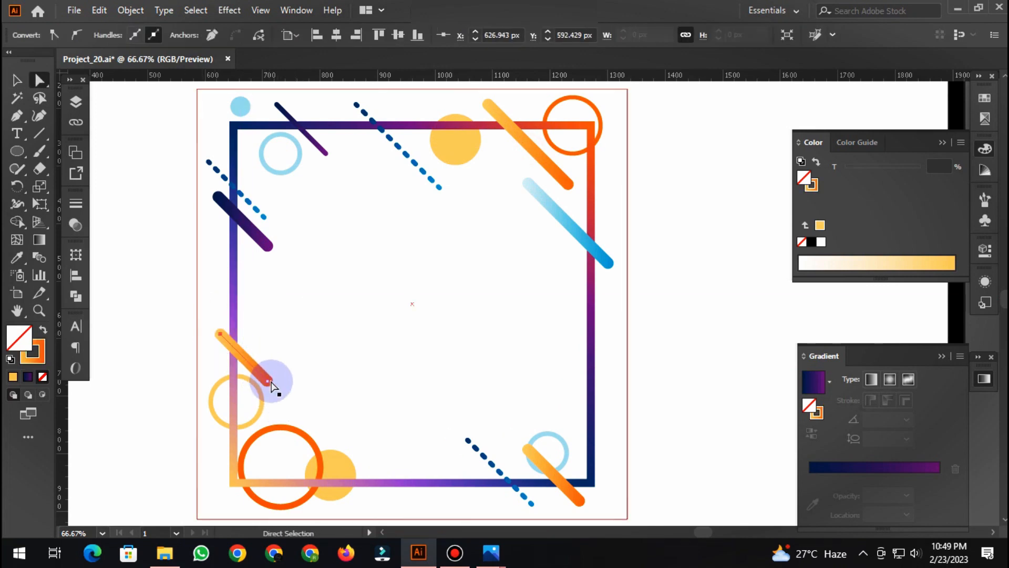
left_click_drag(304, 417, 305, 419)
key("v")
left_click(117, 328)
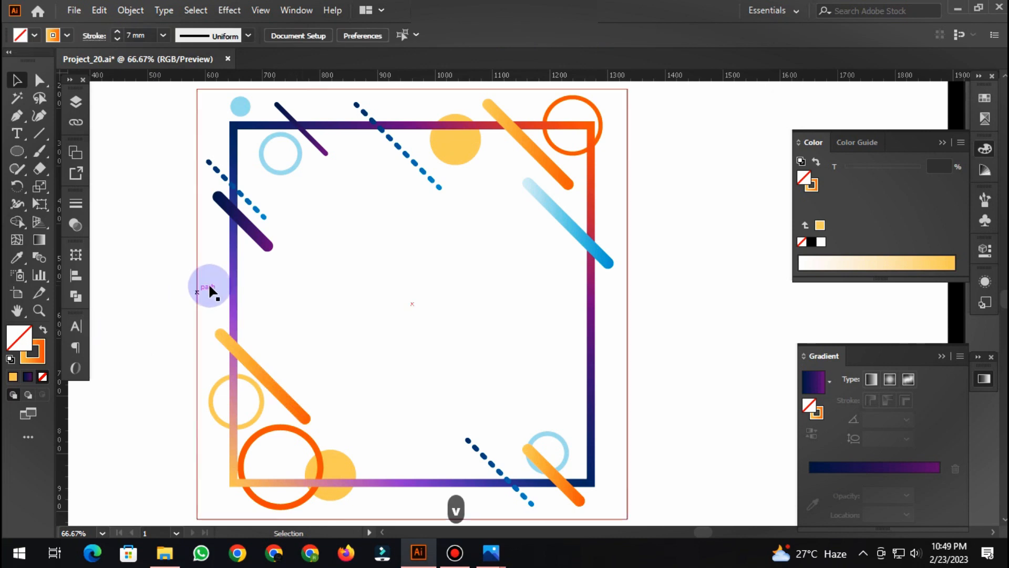
left_click_drag(258, 373, 258, 336)
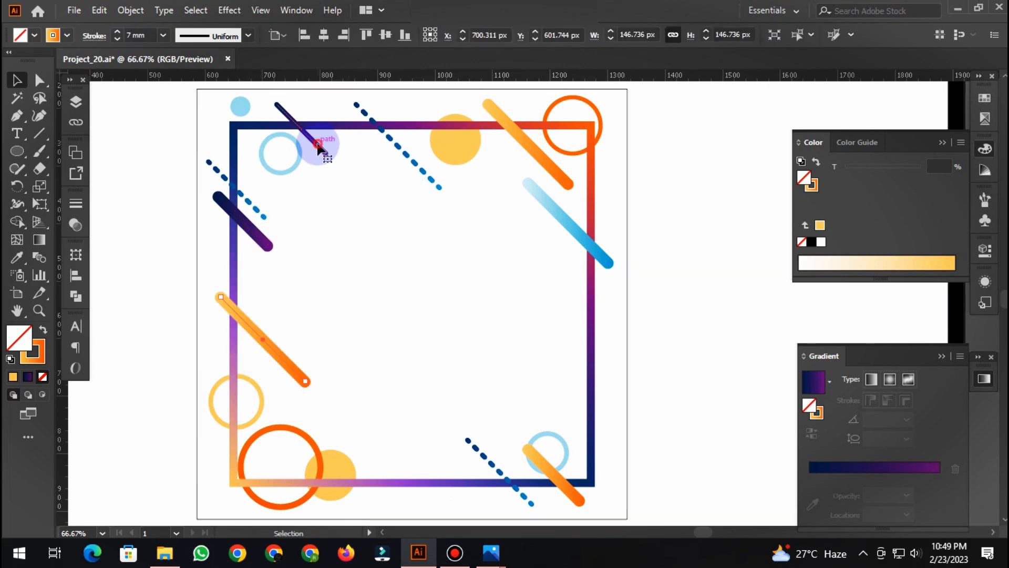
Copy the thin purple line over the yellow ring and onto the lower part of the frame's right edge.
left_click_drag(318, 147, 267, 411)
left_click(176, 344)
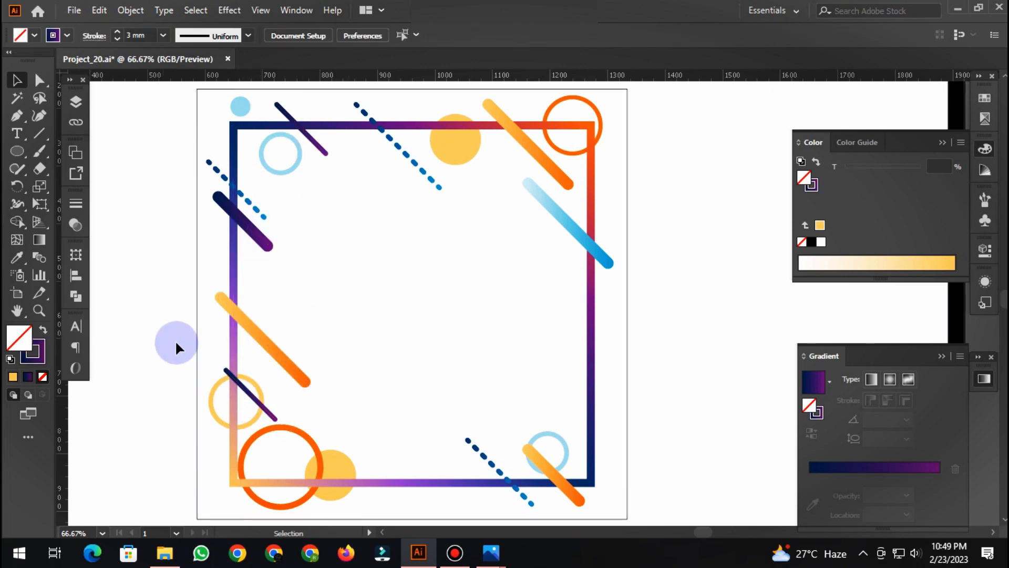
left_click_drag(347, 466, 541, 158)
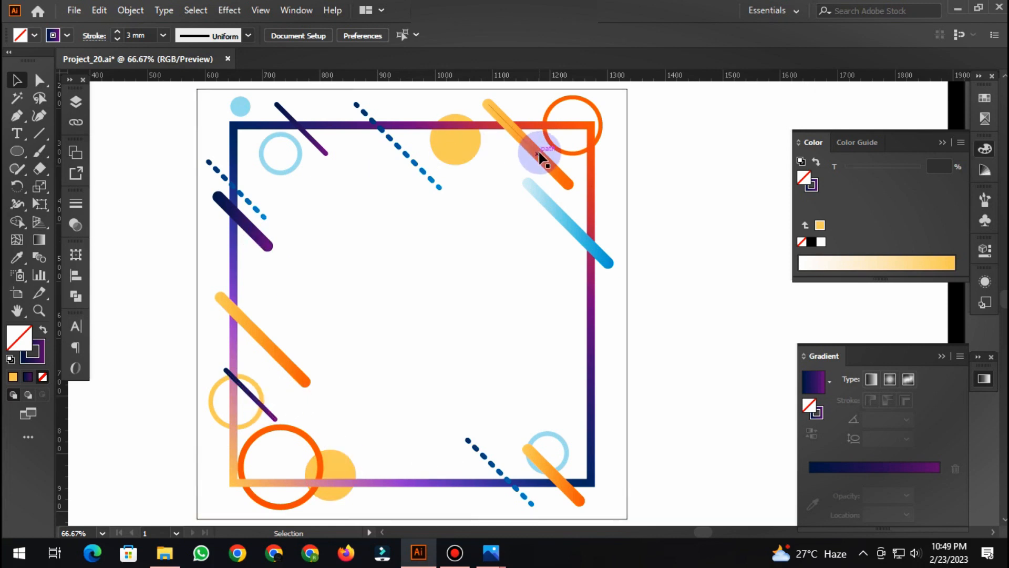
left_click_drag(314, 150, 599, 422)
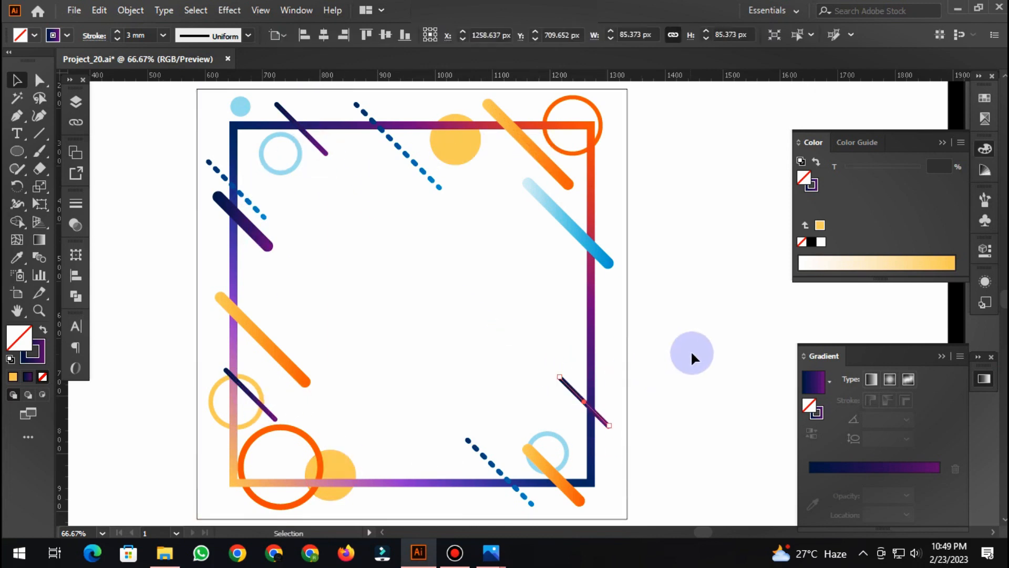
left_click(688, 271)
Copy the thick orange line and upper-right ring onto the frame's right edge, and move both with the thin purple line towards the lower corner.
left_click_drag(535, 156, 593, 344)
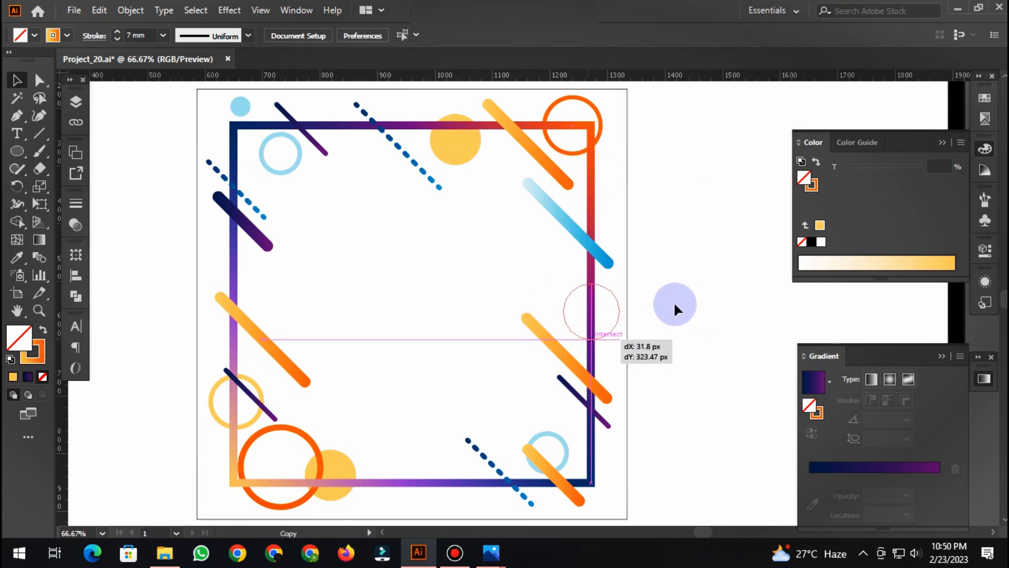
left_click_drag(571, 452, 572, 452)
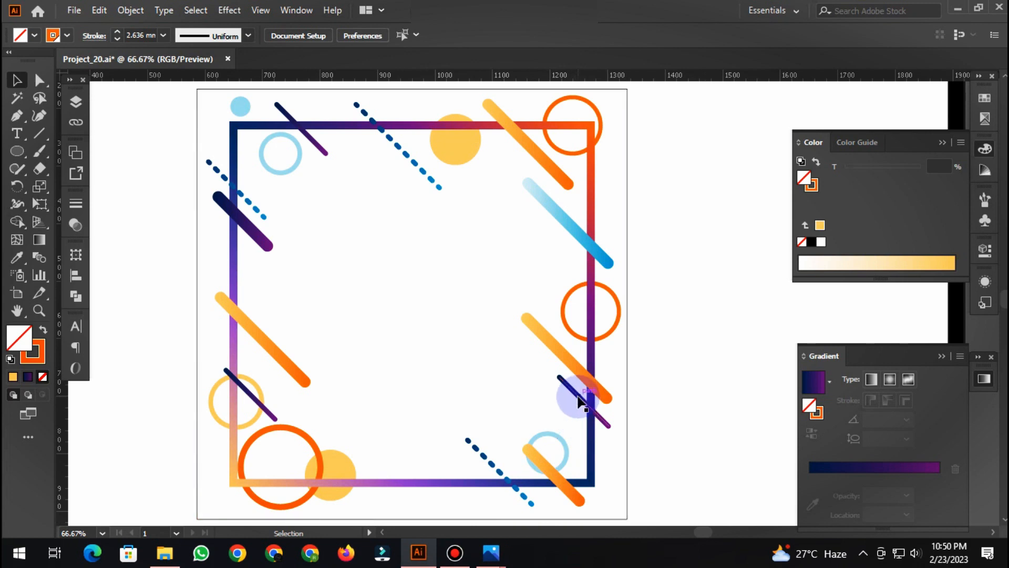
left_click_drag(578, 402, 581, 446)
left_click_drag(573, 364, 577, 407)
left_click(675, 377)
left_click_drag(603, 341, 591, 416)
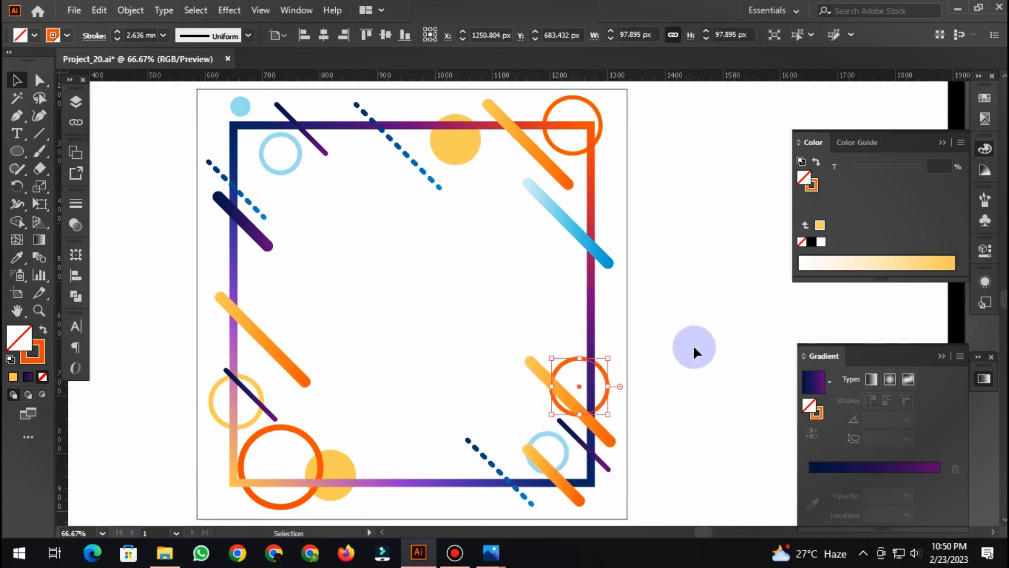
left_click(693, 345)
Apply the short purple line's gradient to the orange line on the left edge, and shift it and the thin line below outward.
left_click(256, 330)
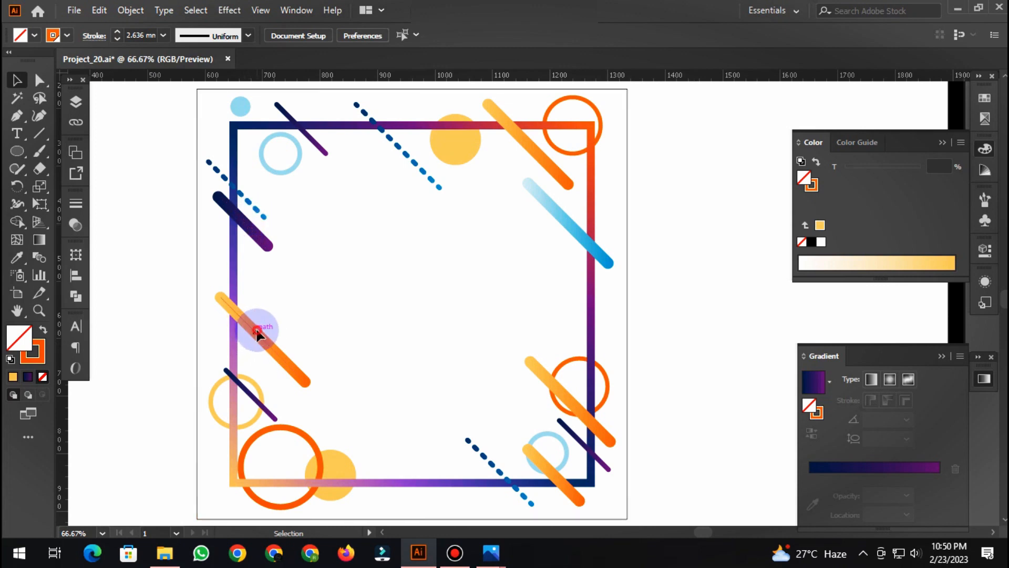
key("i")
left_click(241, 220)
key("v")
left_click_drag(274, 356, 254, 367)
left_click_drag(266, 408, 253, 407)
left_click(653, 293)
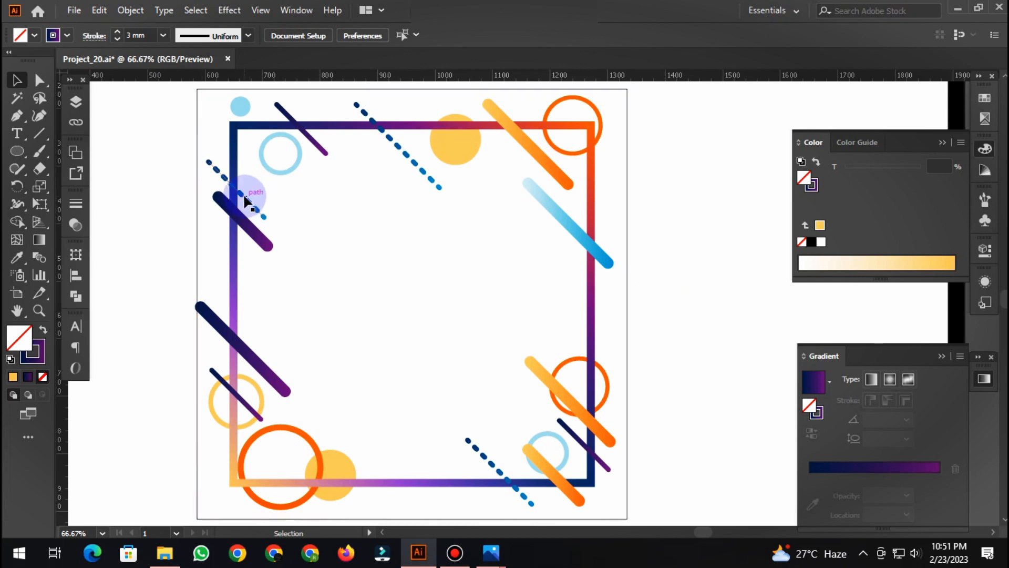
Move the left dashed line up to the corner and set its gradient from R=115 G=18 B=129 to R=255 G=187 B=94.
left_click_drag(241, 197, 242, 157)
left_click(984, 97)
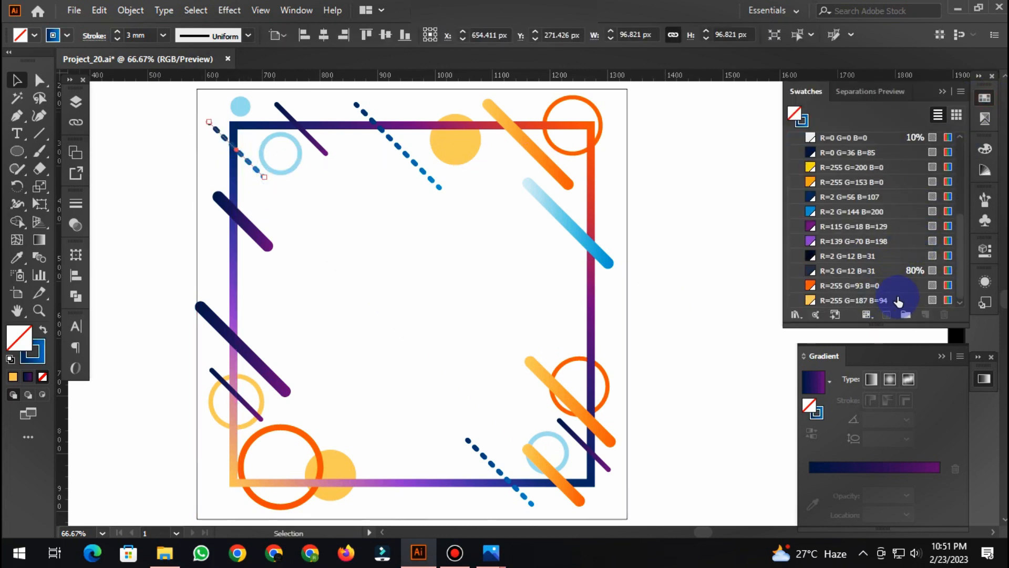
key("x")
left_click_drag(894, 302, 939, 478)
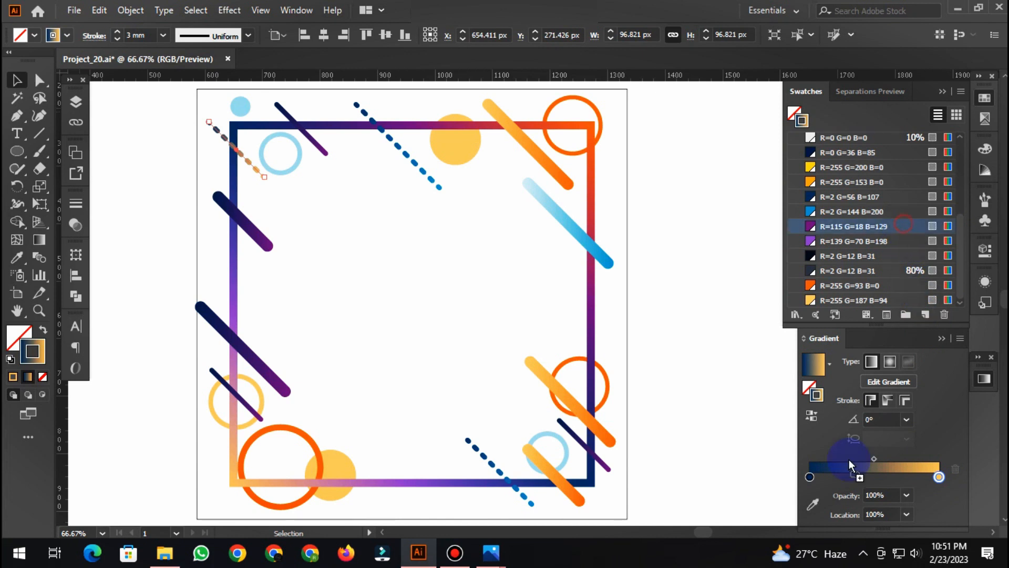
left_click_drag(850, 460, 810, 477)
left_click(687, 317)
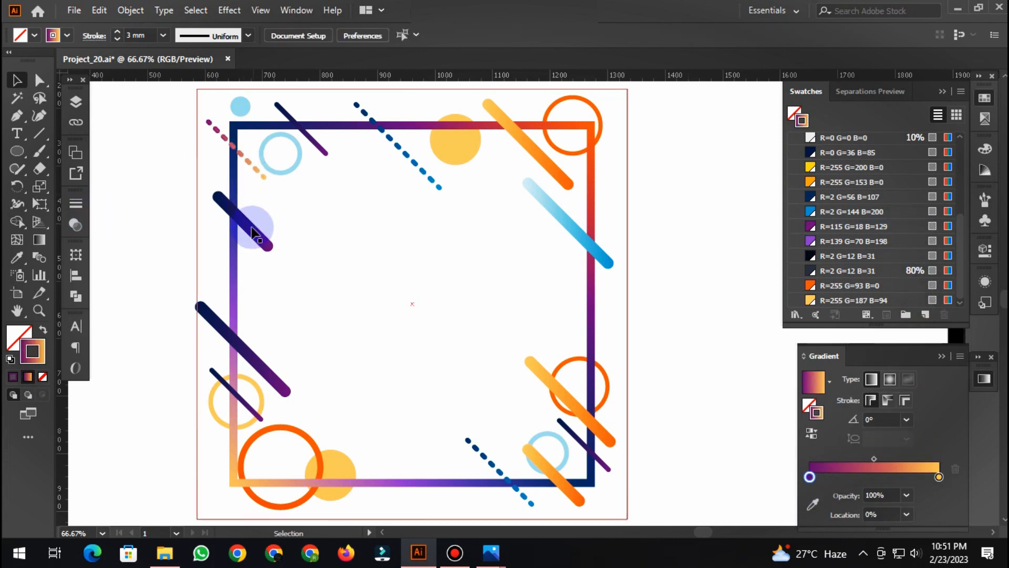
Move the short thick purple line on the left edge up to the upper-left corner and apply the upper-right orange line's gradient.
left_click_drag(252, 232, 241, 183)
key("i")
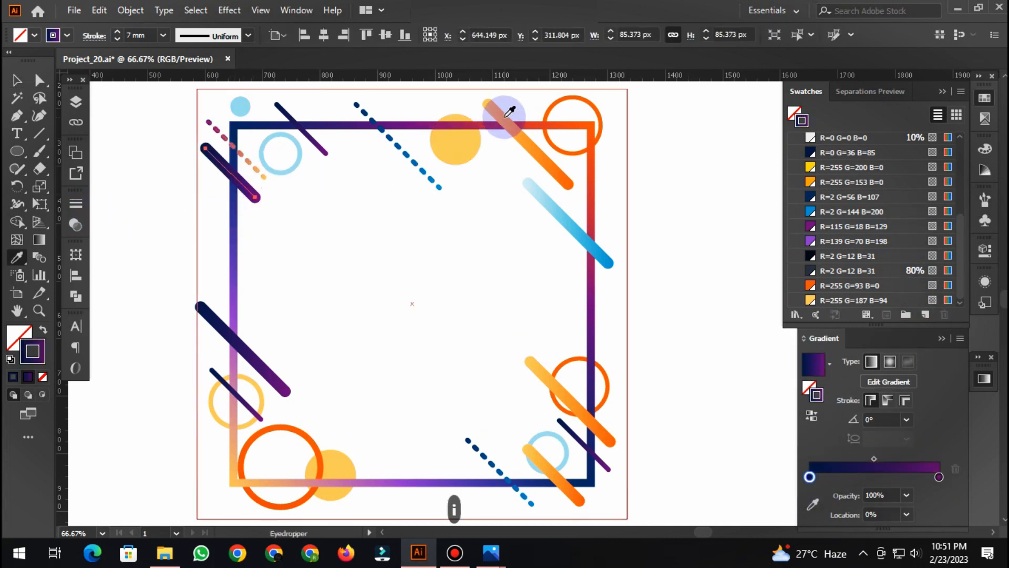
left_click(509, 111)
key("v")
Apply the lower blue dashed line's style to the thin purple line on the top edge and delete the longer dashed line beside it.
left_click(315, 143)
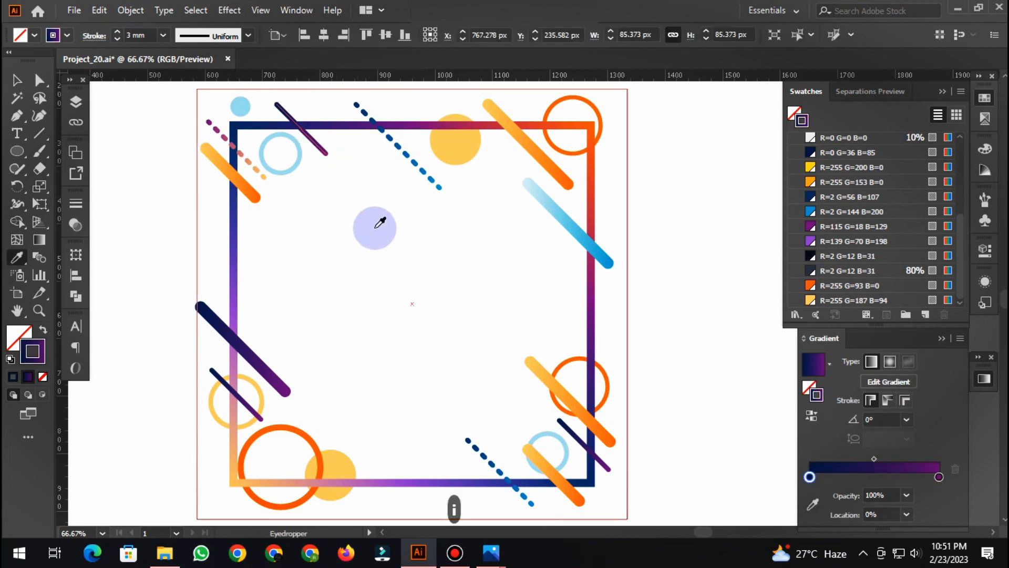
left_click(477, 438)
key("v")
left_click(415, 164)
key("Delete")
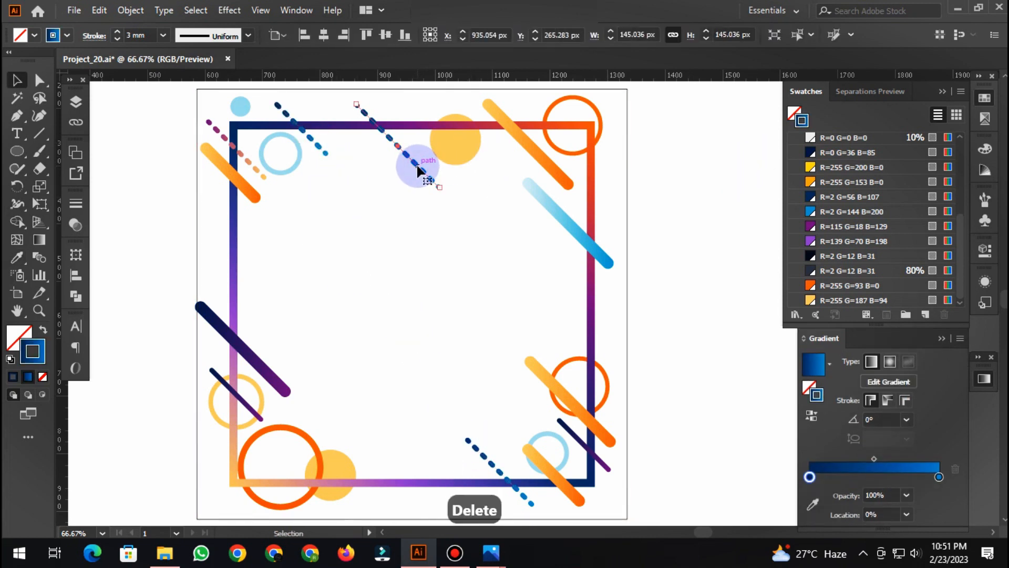
Shift the yellow circle and thick orange line rightward along the top edge, and move both light-blue rings closer to the frame.
left_click_drag(467, 147, 557, 158)
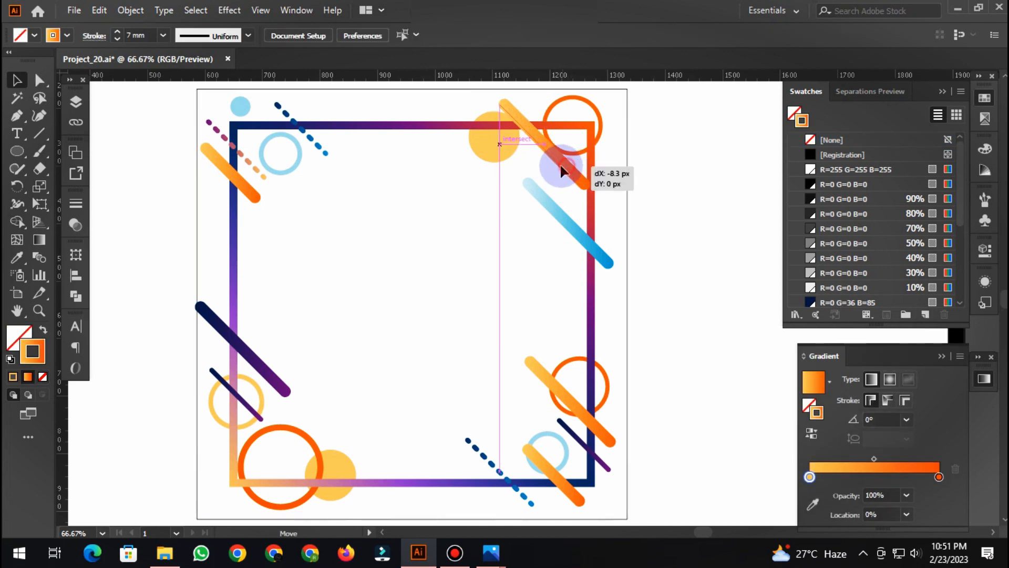
left_click(654, 165)
left_click_drag(282, 169, 557, 452)
Fill the gradient frame square with white, R=255 G=255 B=255.
left_click(589, 302)
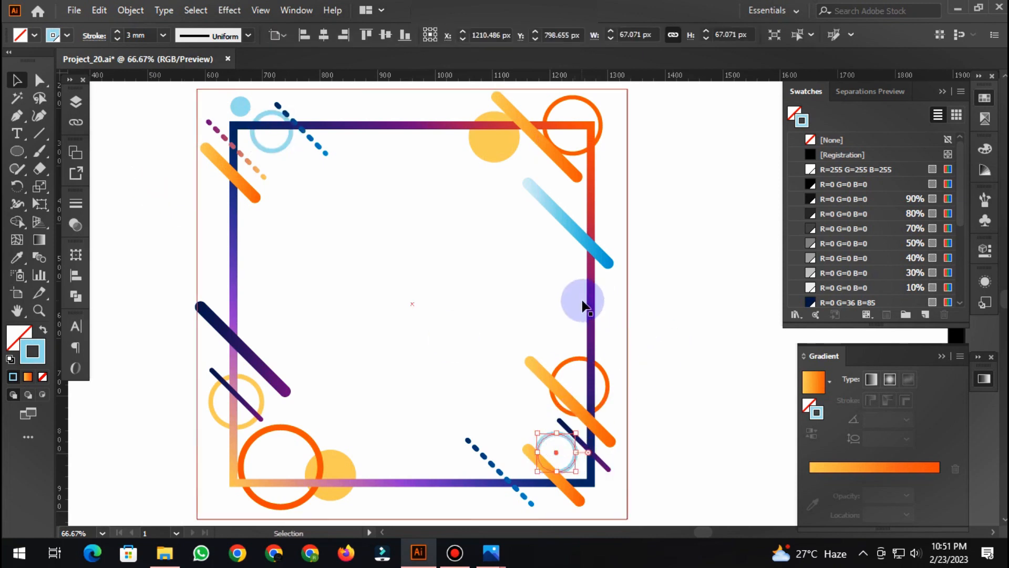
key("shift+x")
key("ctrl+z")
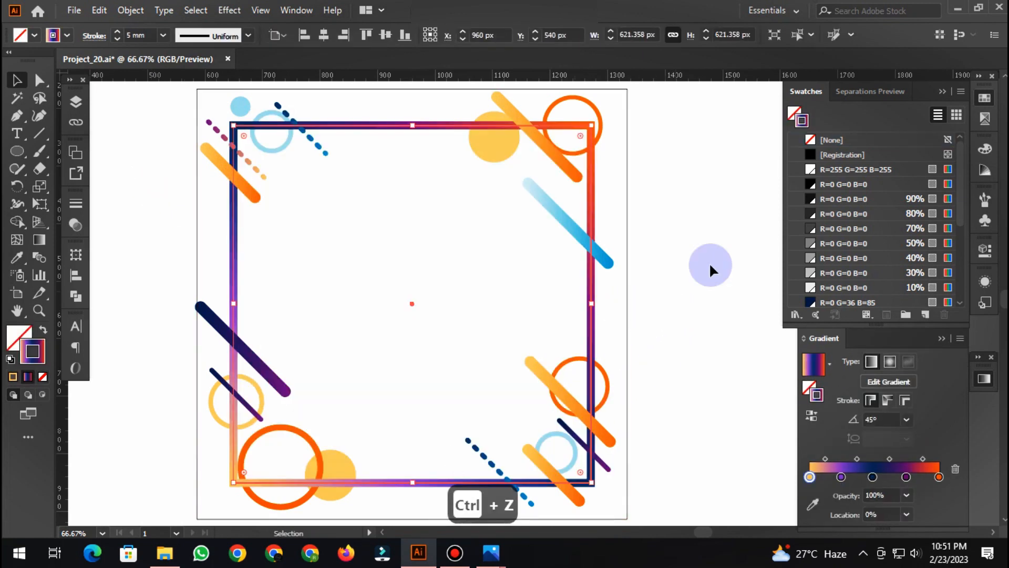
key("x")
left_click(826, 170)
left_click(683, 313)
Bring the large orange ring at the lower-left corner to the front.
left_click(268, 508)
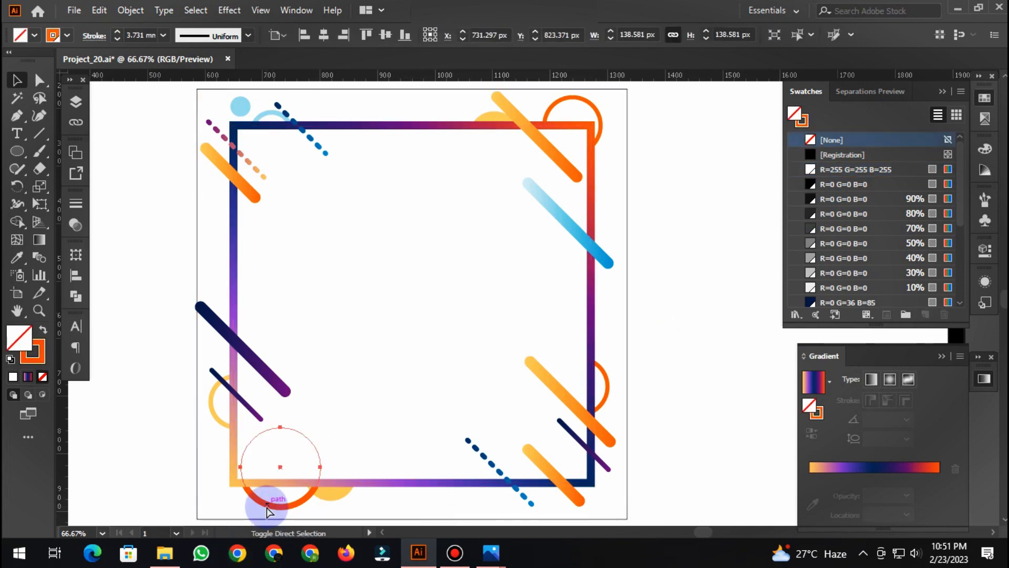
key("ctrl+shift+bracketright")
left_click(741, 389)
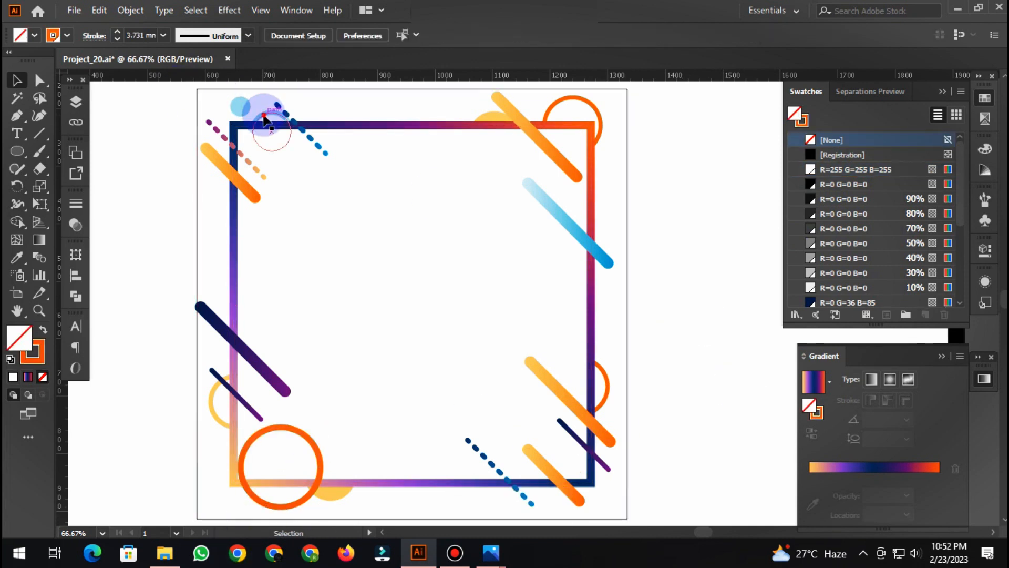
Nudge the yellow circle on the top edge slightly left and the thick orange line beside it slightly right.
left_click(264, 120)
left_click(677, 131)
left_click_drag(493, 114, 485, 113)
left_click(677, 131)
left_click_drag(547, 147, 541, 142)
left_click(698, 146)
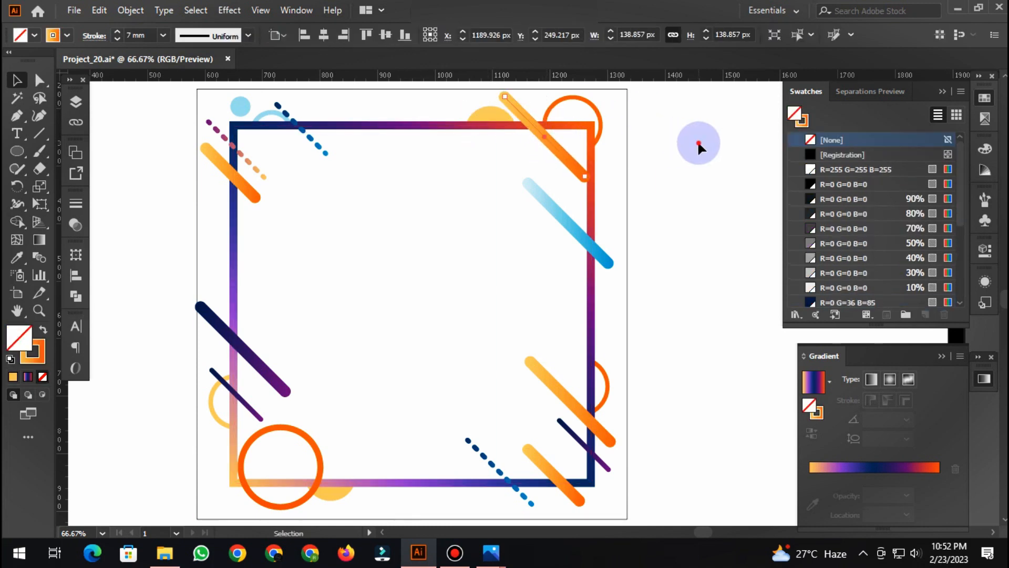
left_click(450, 212)
key("ctrl+3")
key("ctrl+z")
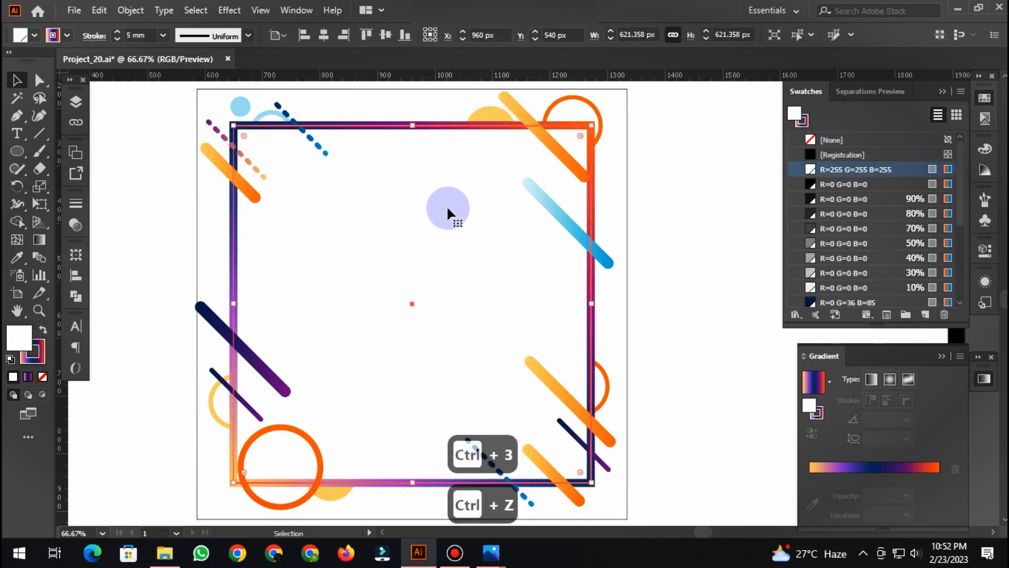
Bring the light-blue ring at the upper-left corner in front of the frame.
left_click(255, 102)
left_click(265, 121)
key("ctrl+bracketright")
key("ctrl+bracketright")
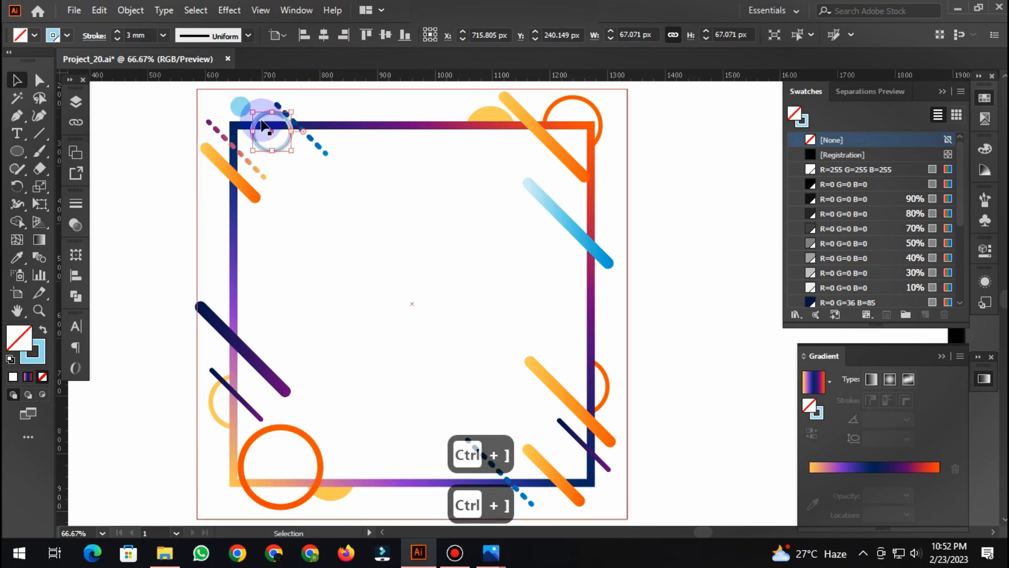
left_click(113, 214)
Send the short thick orange line at the lower-right corner behind the frame.
left_click(545, 372)
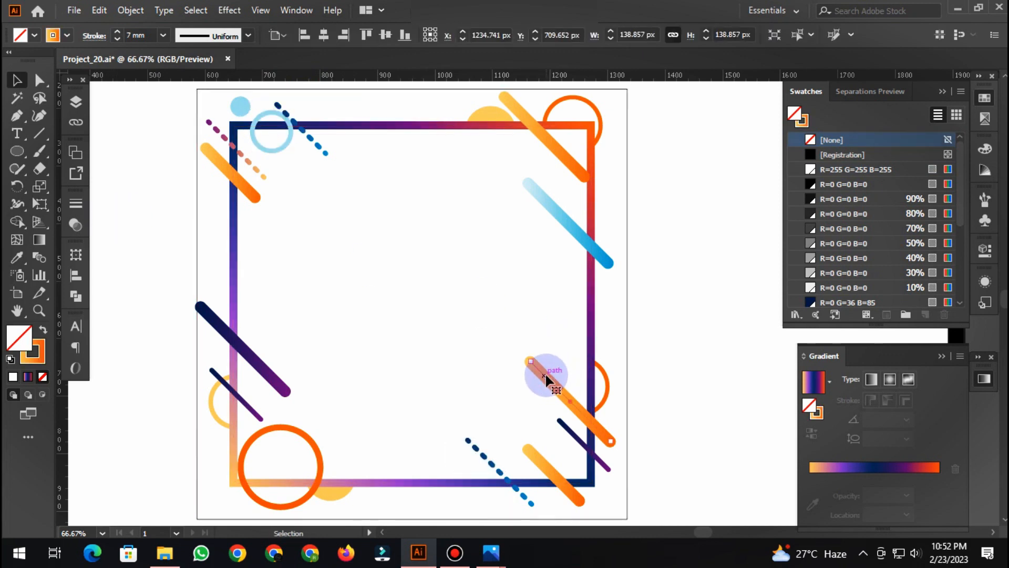
left_click(548, 470)
key("ctrl+bracketleft")
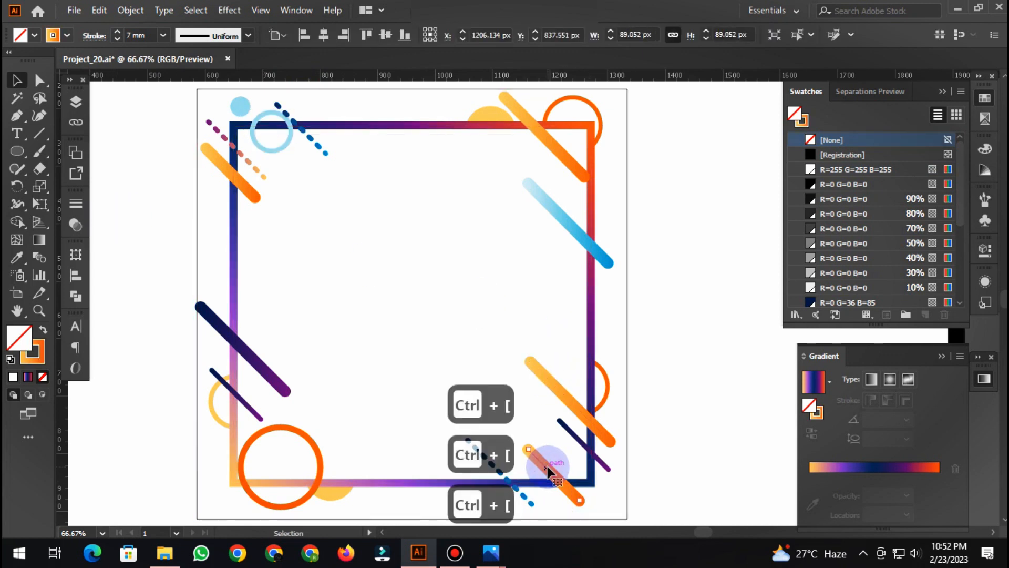
key("ctrl+f")
Move the lower blue dashed line towards the corner, and nudge the thin purple line and the long orange line above it downward.
mouse_move(564, 494)
left_mouse_down()
mouse_move(543, 496)
mouse_move(558, 496)
left_mouse_up()
left_click_drag(610, 469, 605, 473)
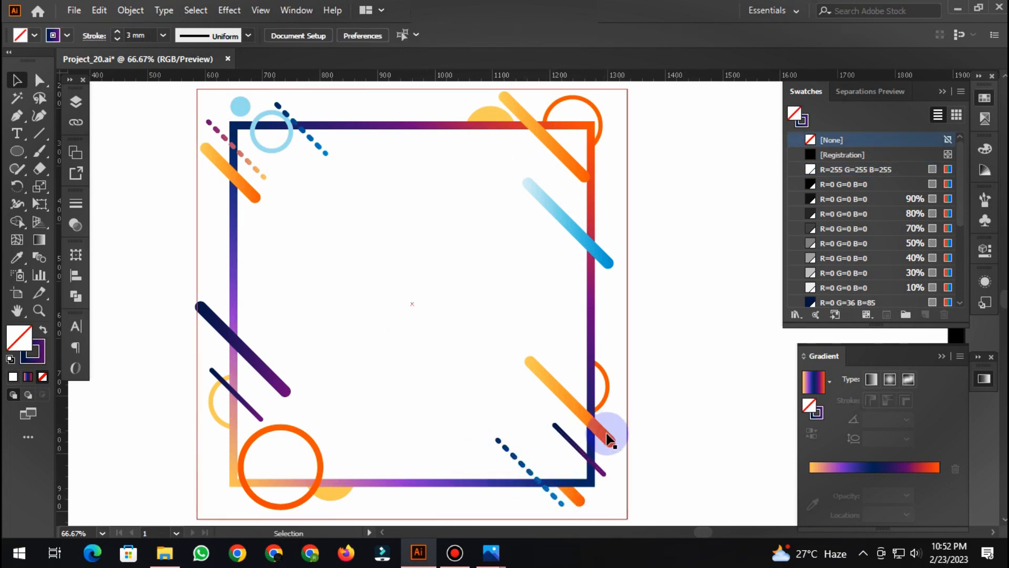
left_click_drag(605, 437, 605, 443)
Bring the orange ring on the right edge and the yellow ring on the left edge in front of the frame.
left_click(608, 394)
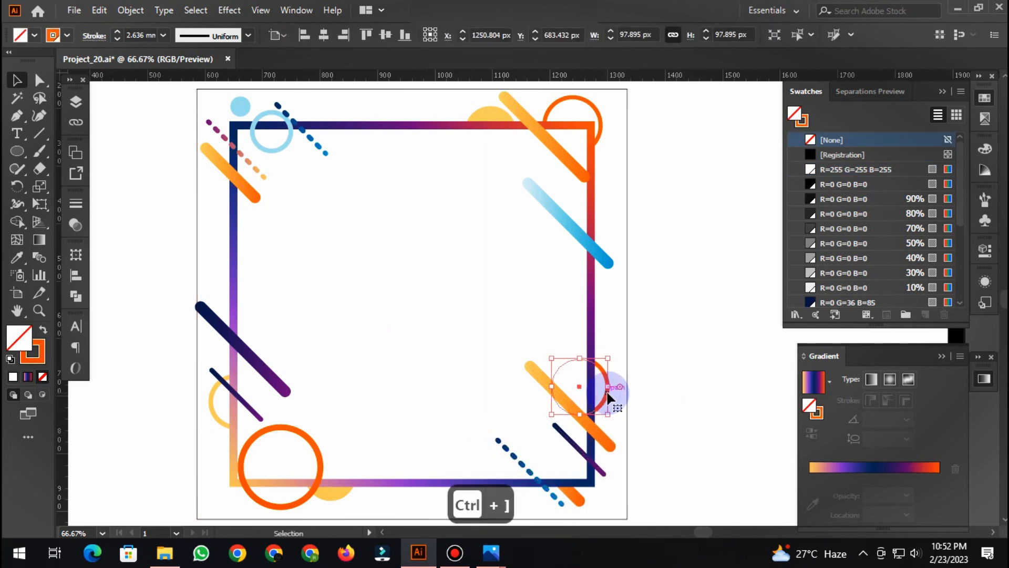
key("ctrl+bracketright")
key("ctrl+bracketright")
left_click(702, 351)
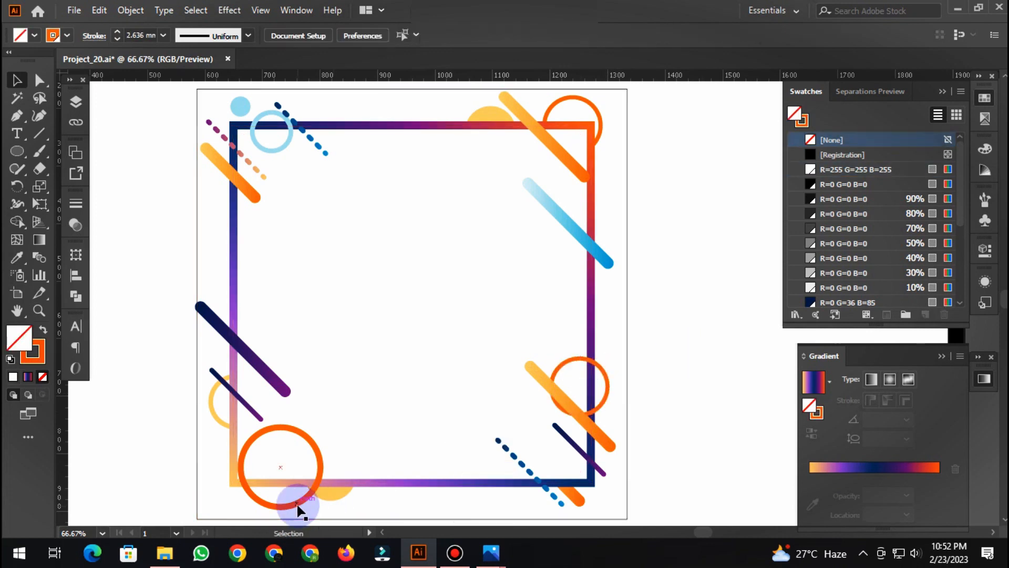
left_click(218, 419)
key("ctrl+x")
key("ctrl+f")
left_click(135, 412)
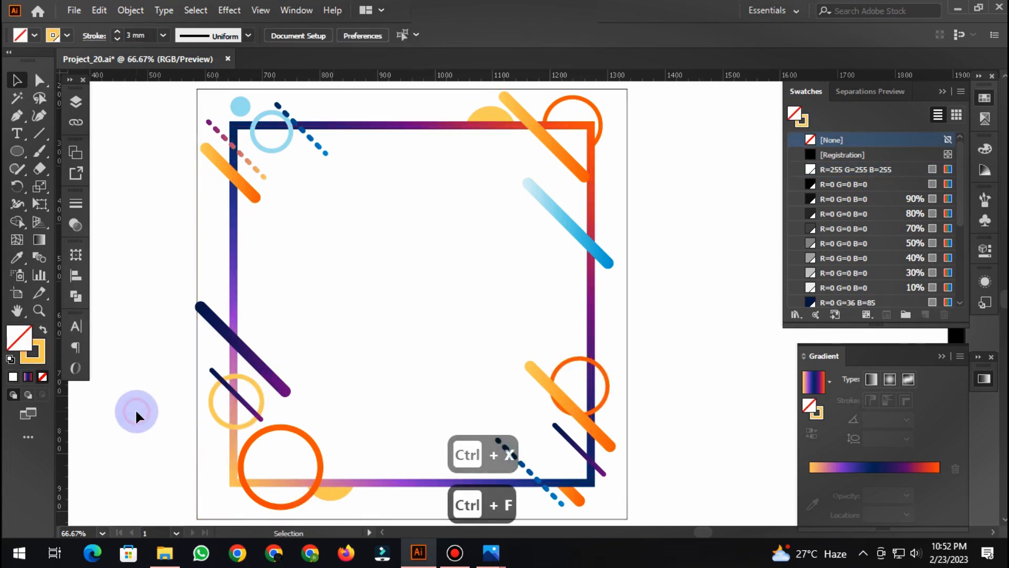
Bring the yellow circle on the top edge in front of the frame.
left_click(491, 117)
key("ctrl+x")
key("ctrl+f")
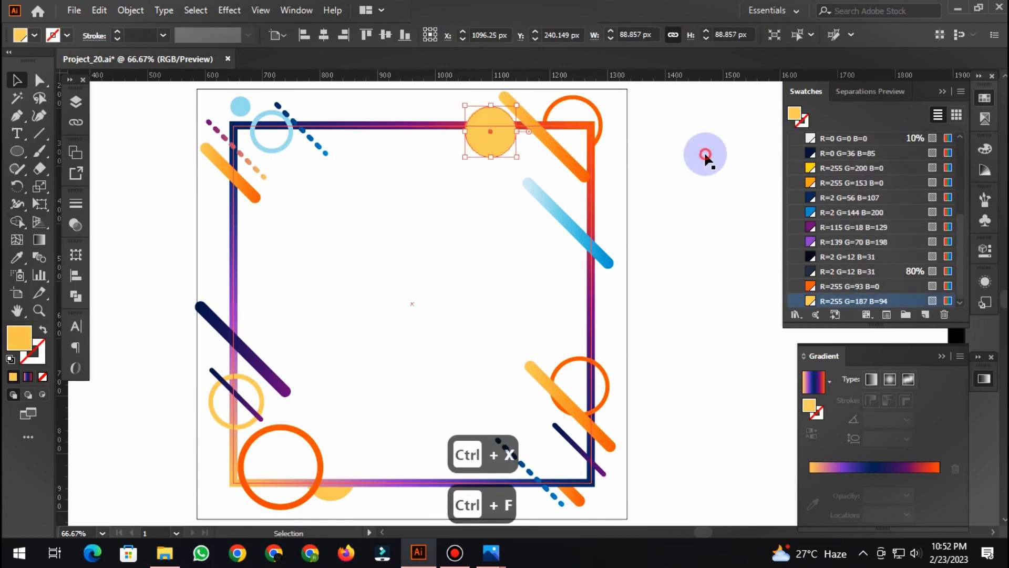
left_click(705, 157)
Move the upper-right orange ring slightly outward and raise the light-blue gradient line on the right edge.
left_click_drag(595, 114, 605, 109)
left_click(695, 150)
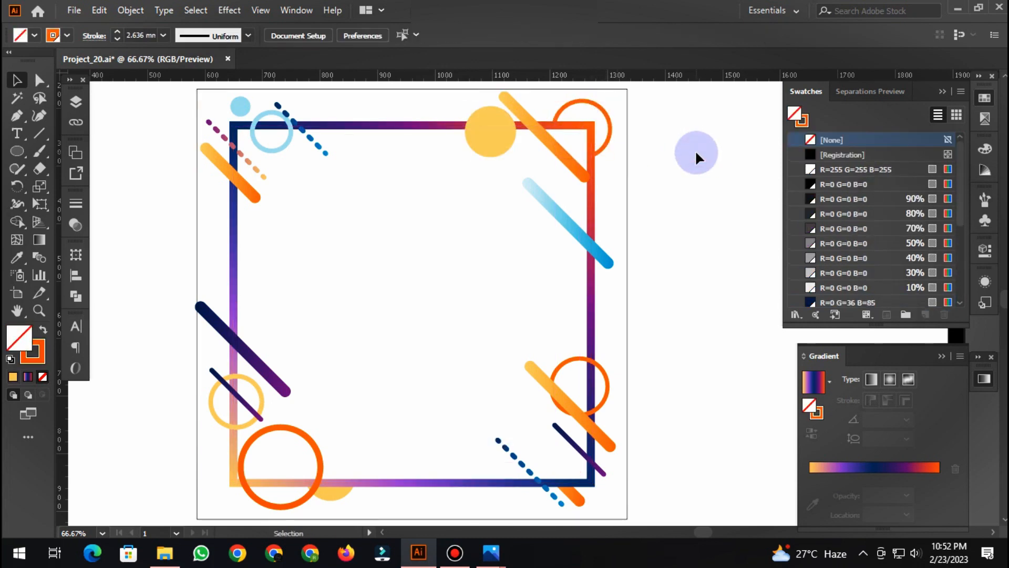
left_click_drag(574, 225, 575, 200)
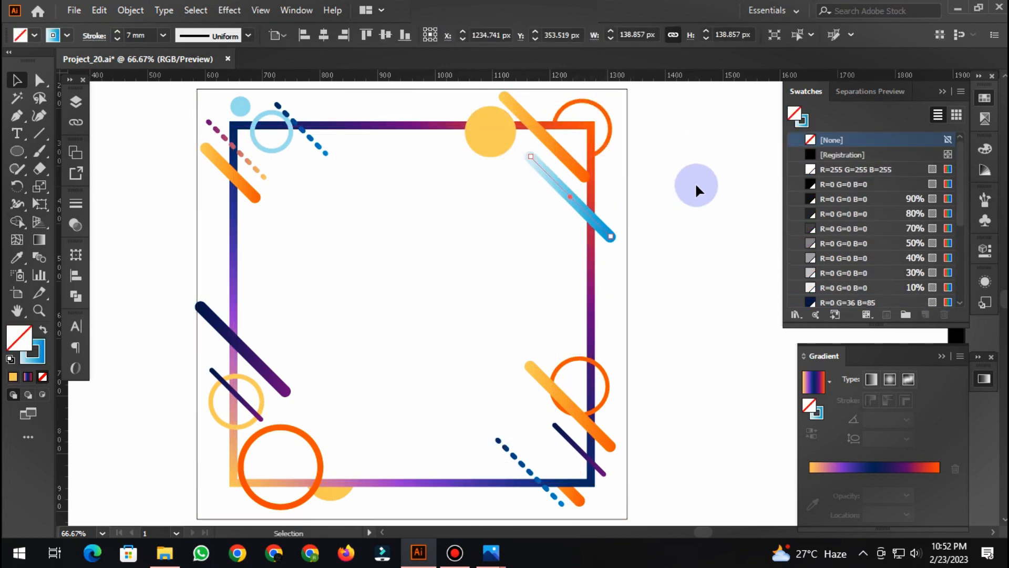
Shift the upper-right thick orange line and the yellow circle slightly right, and shorten the line's lower end.
mouse_move(562, 152)
left_mouse_down()
mouse_move(572, 173)
mouse_move(564, 165)
mouse_move(572, 150)
left_mouse_up()
key("a")
left_click(581, 179)
key("ctrl+z")
left_click(577, 178)
key("v")
left_click(669, 155)
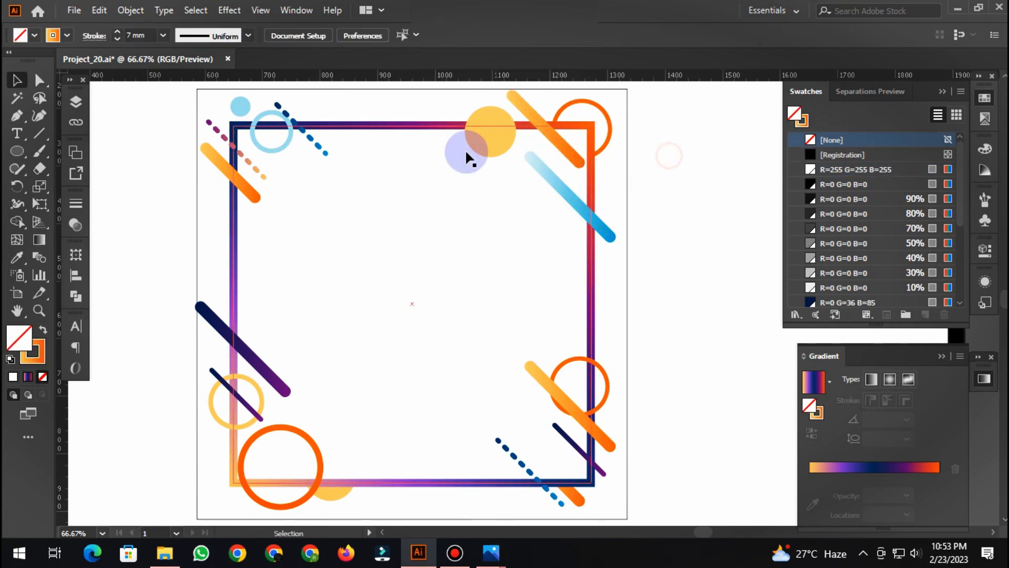
left_click_drag(510, 141, 510, 140)
left_click(687, 156)
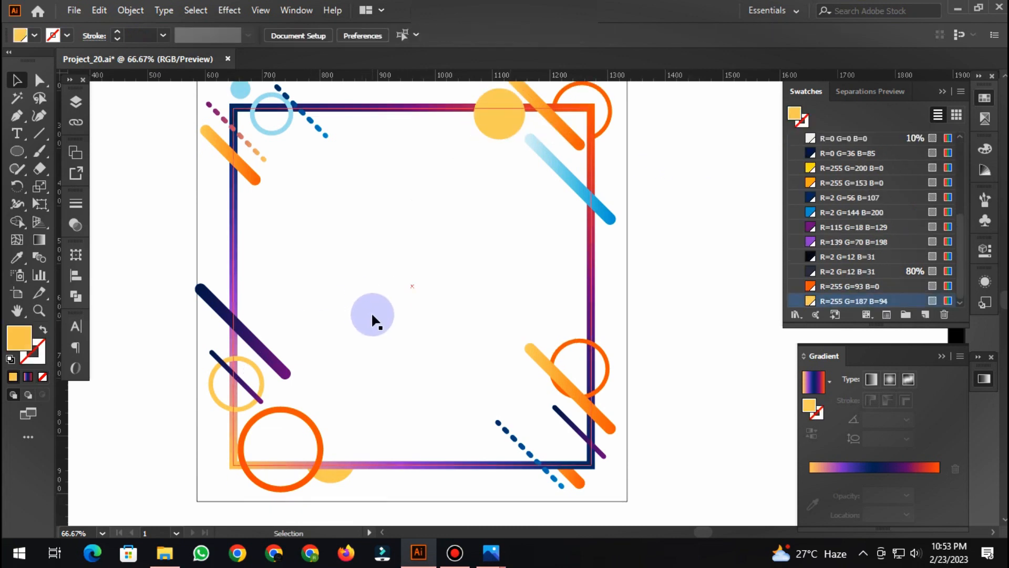
Send the upper-left purple-to-yellow dashed line behind the frame, and move it and the thick orange line below it upward.
left_click(231, 149)
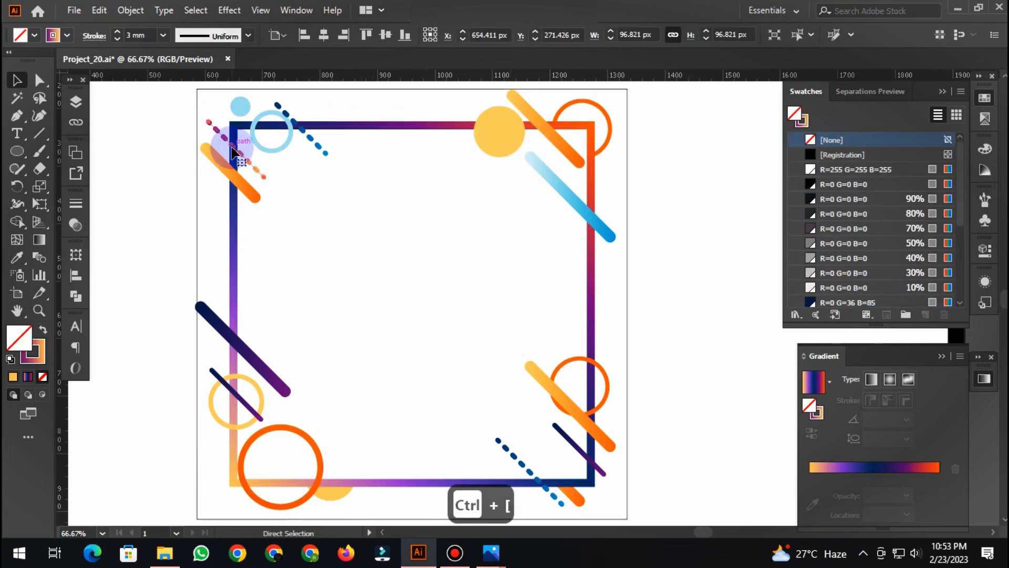
key("ctrl+x")
key("ctrl+f")
mouse_move(224, 131)
left_mouse_down()
mouse_move(209, 108)
mouse_move(215, 135)
left_mouse_up()
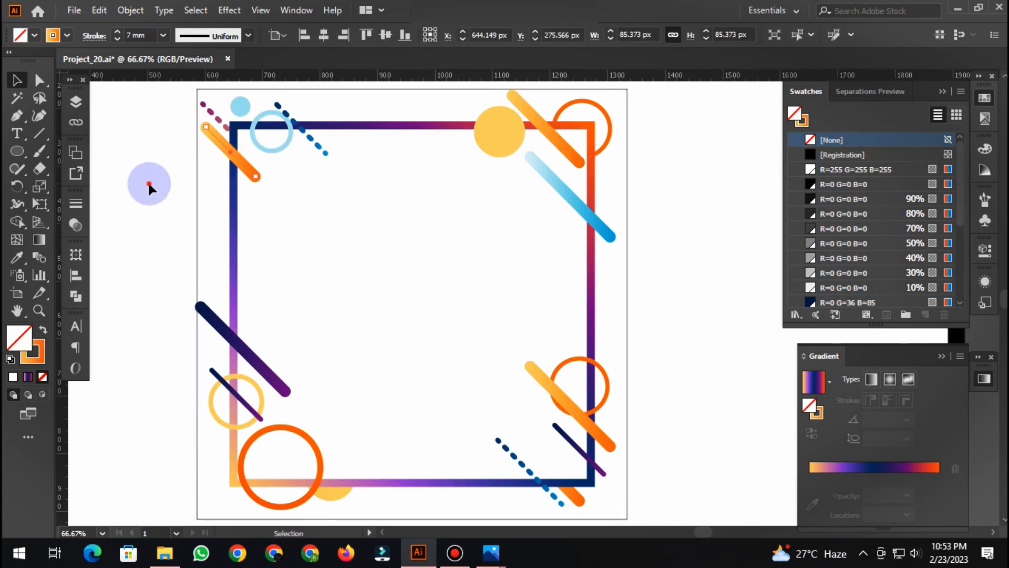
left_click(148, 182)
Try to group the frame with all its decorations.
scroll(706, 280, "down", 1)
scroll(683, 258, "down", 1)
scroll(678, 248, "up", 1)
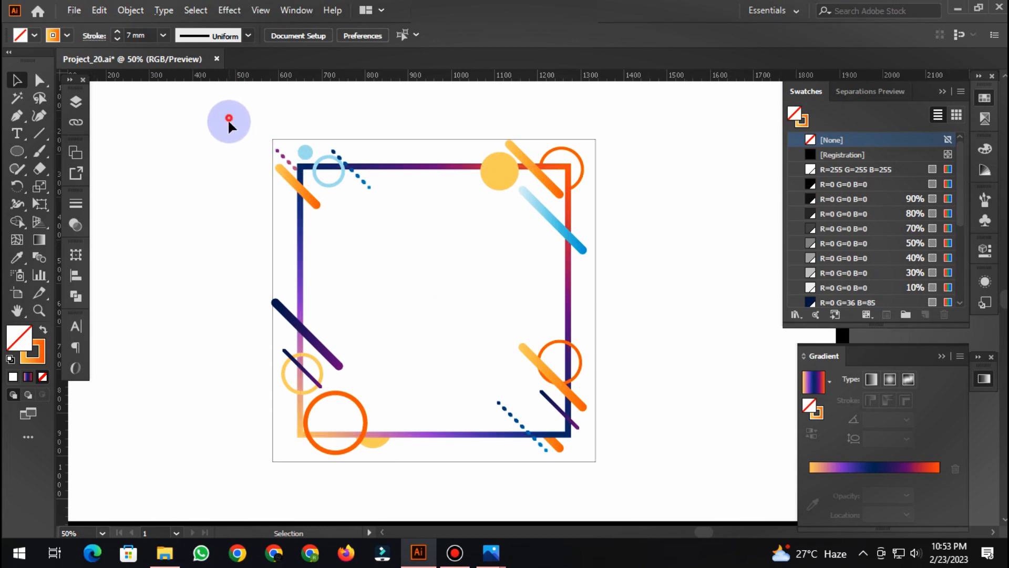
left_click_drag(230, 121, 638, 485)
key("ctrl+g")
left_click(679, 389)
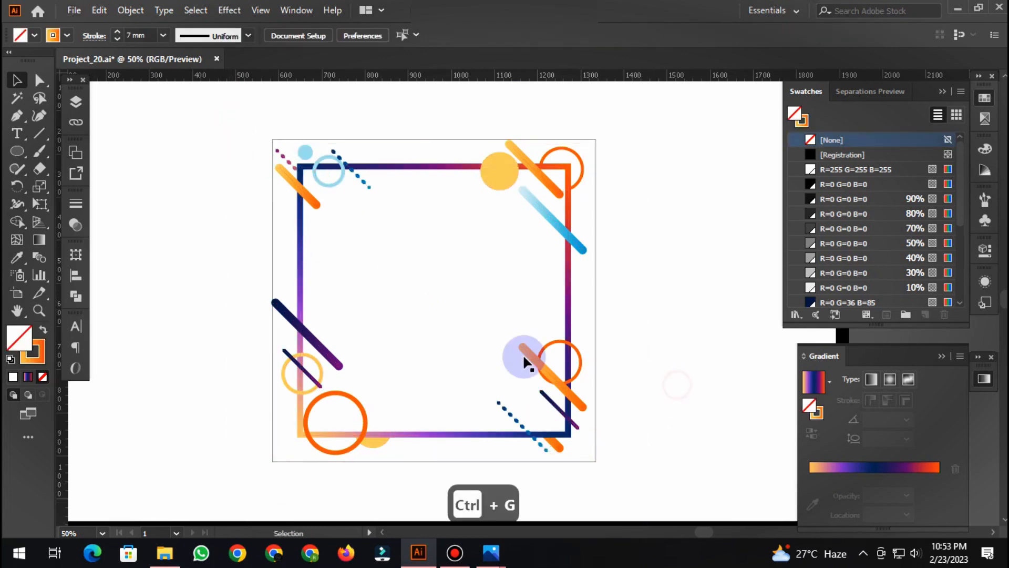
Duplicate the frame square in place on top of the artwork and remove the copy's stroke.
left_click(509, 277)
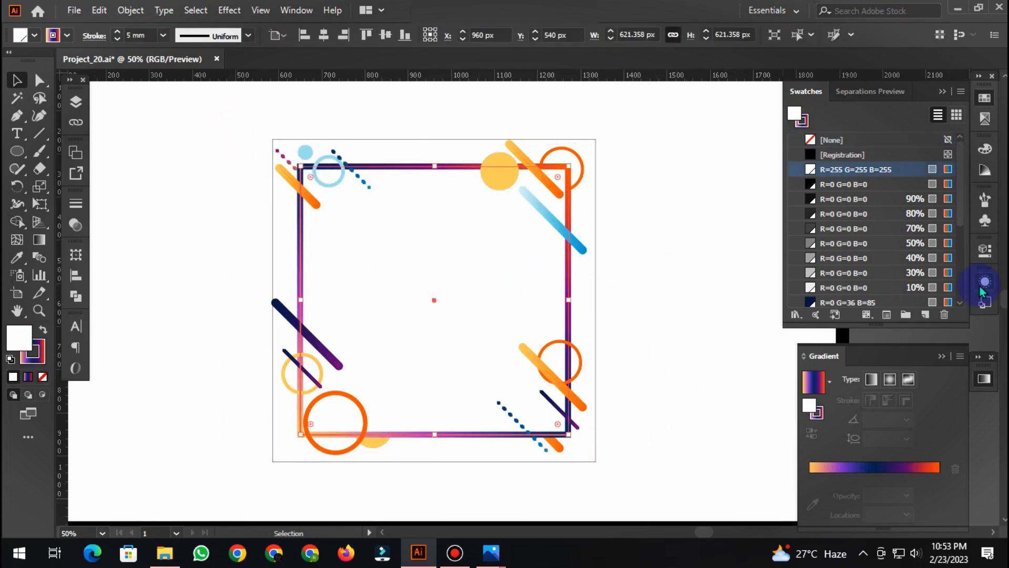
key("ctrl+z")
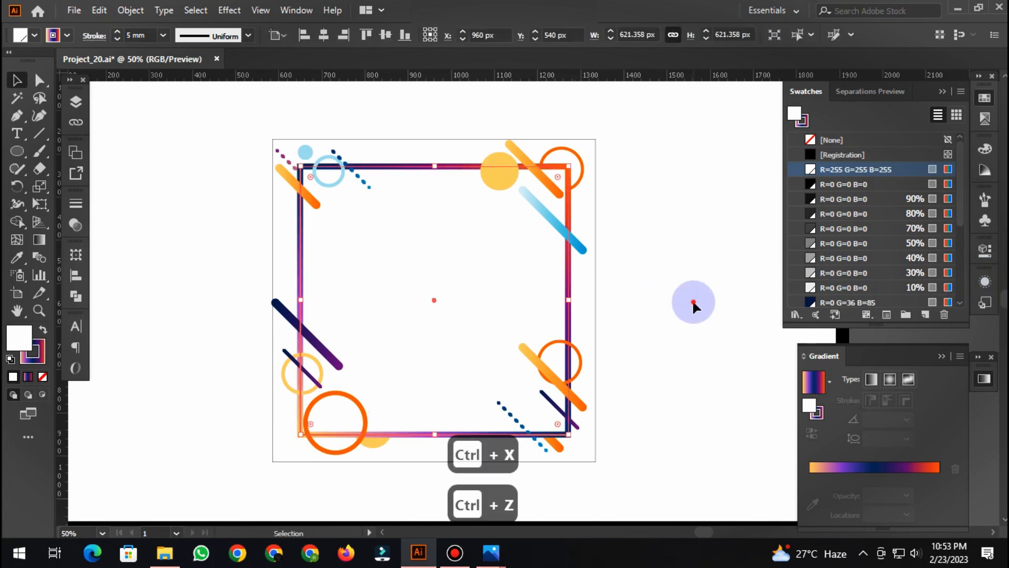
key("ctrl+x")
key("ctrl+f")
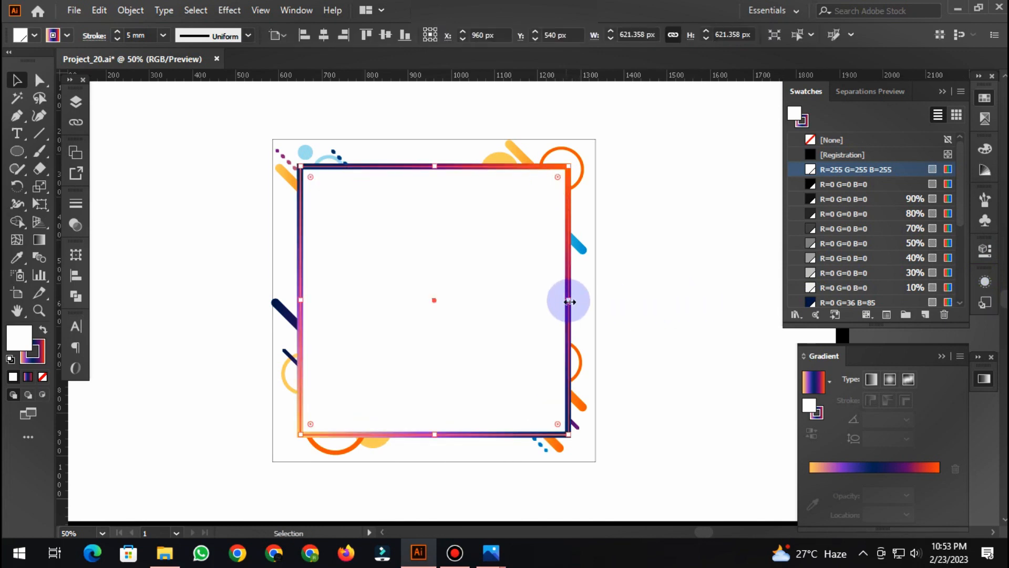
key("x")
key("slash")
key("x")
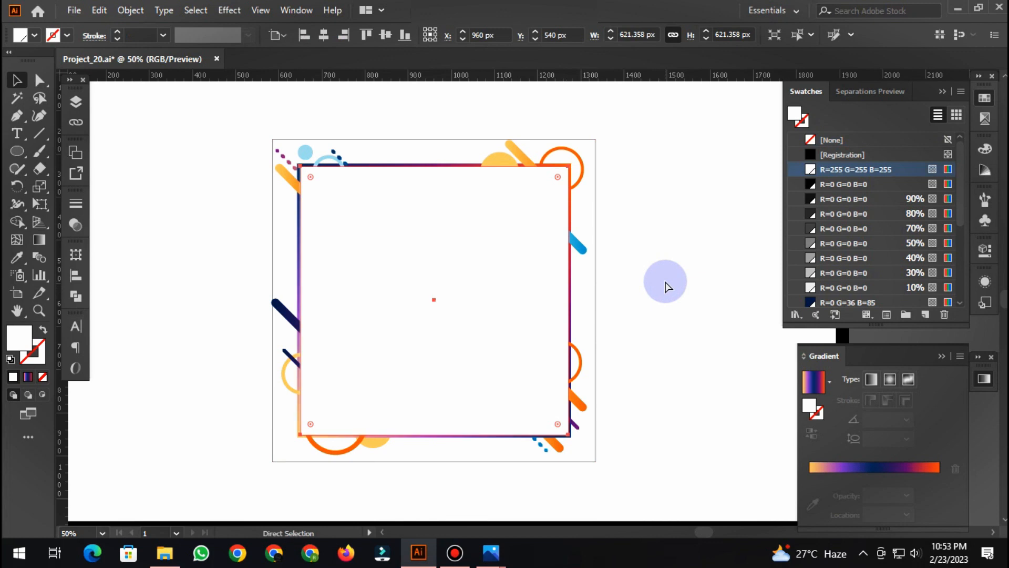
Duplicate the white square in place, enlarge the copy from its center to about 688 px, fill it with black, and send it backward.
key("ctrl+c")
key("ctrl+f")
left_click_drag(574, 300, 587, 301)
left_click(874, 184)
key("ctrl+bracketleft")
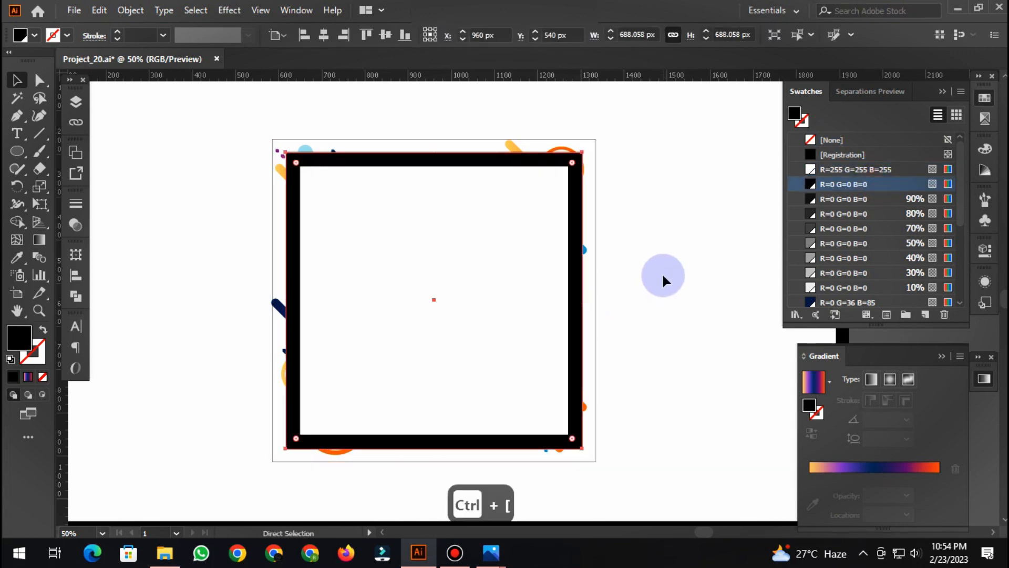
Fill the larger square with white and the smaller one with R=0 G=0 B=0, and blend the two squares.
left_click(831, 171)
left_click(551, 233)
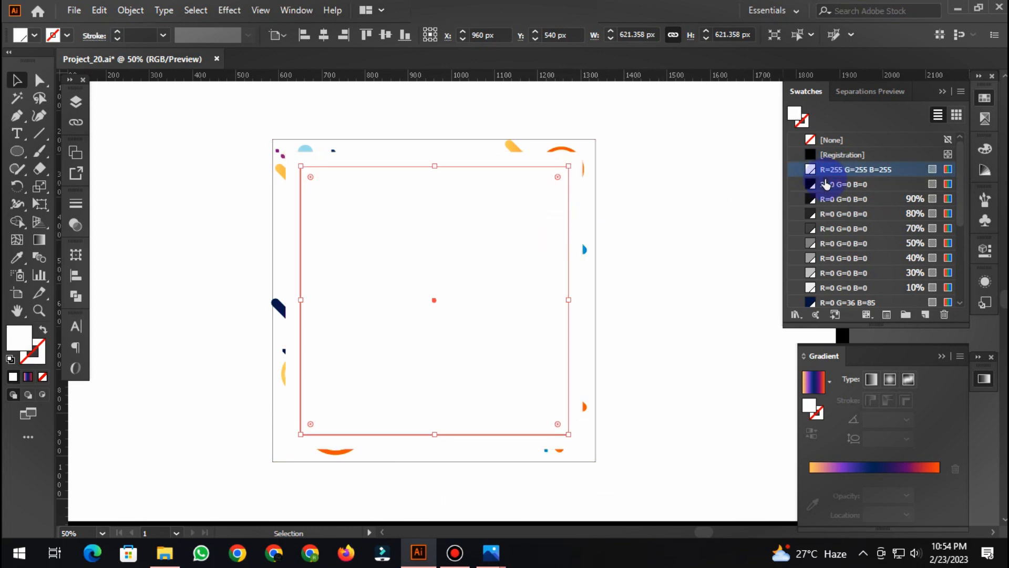
left_click(826, 184)
left_click(578, 198, "shift")
key("ctrl+alt+b")
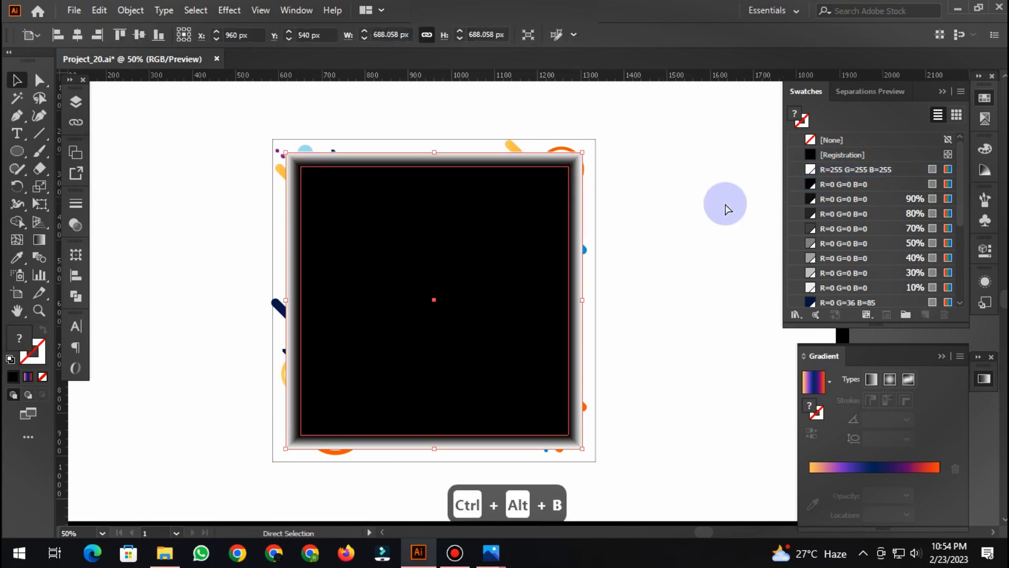
Place the black-to-white square blend in the same position directly behind the gradient frame.
key("ctrl+x")
left_click(529, 263)
key("ctrl+f")
key("ctrl+bracketleft")
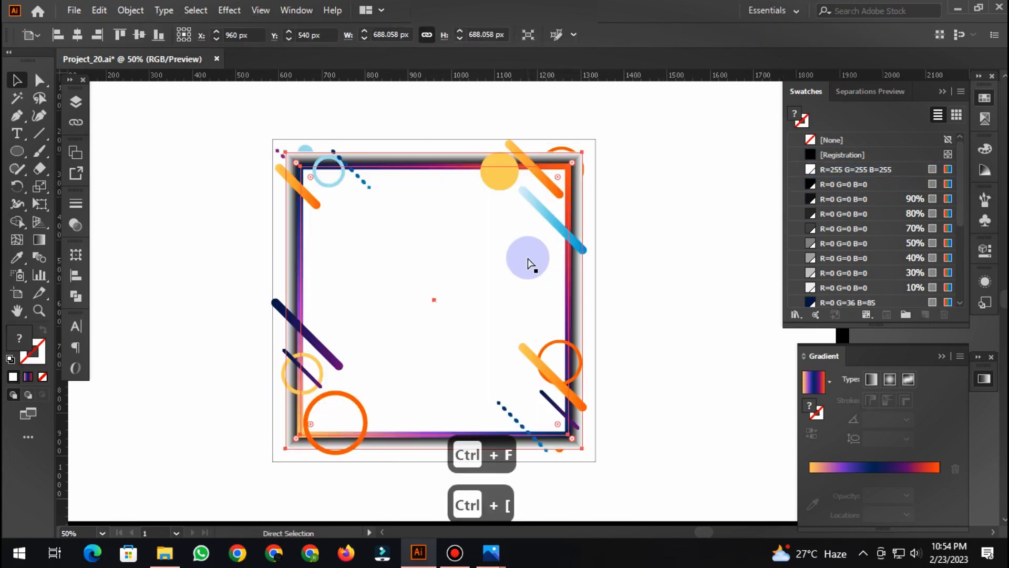
Set the black-to-white shadow blend's blending mode to Multiply and lower its opacity to 22%.
left_click(76, 224)
left_click(129, 220)
left_click(137, 276)
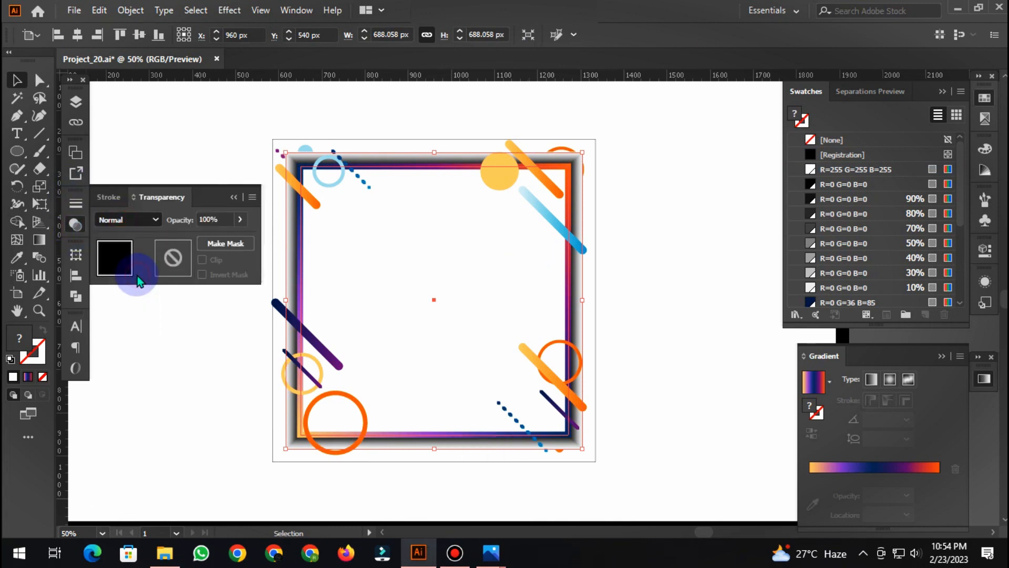
left_click(241, 221)
left_click_drag(239, 238, 193, 238)
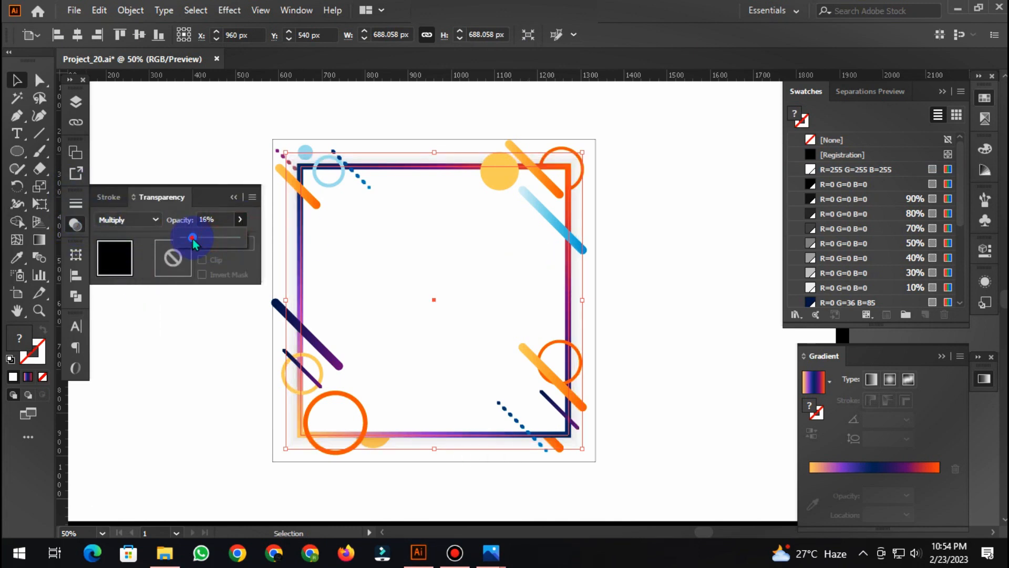
left_click(175, 338)
scroll(627, 243, "up", 1)
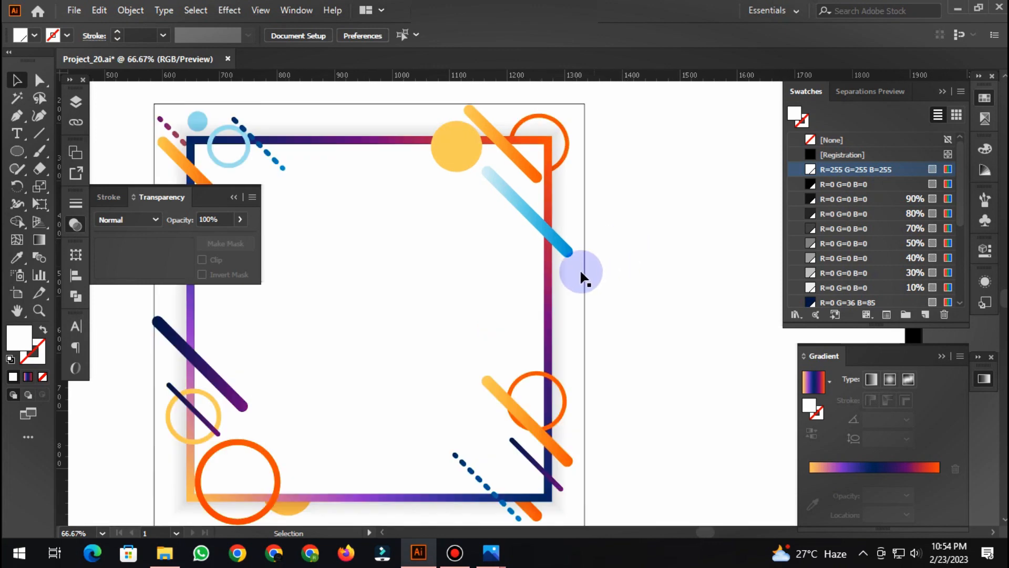
Resize the shadow blend's outer white square to about 666 px and its inner black square to about 629 px, both from the center.
left_click(575, 292)
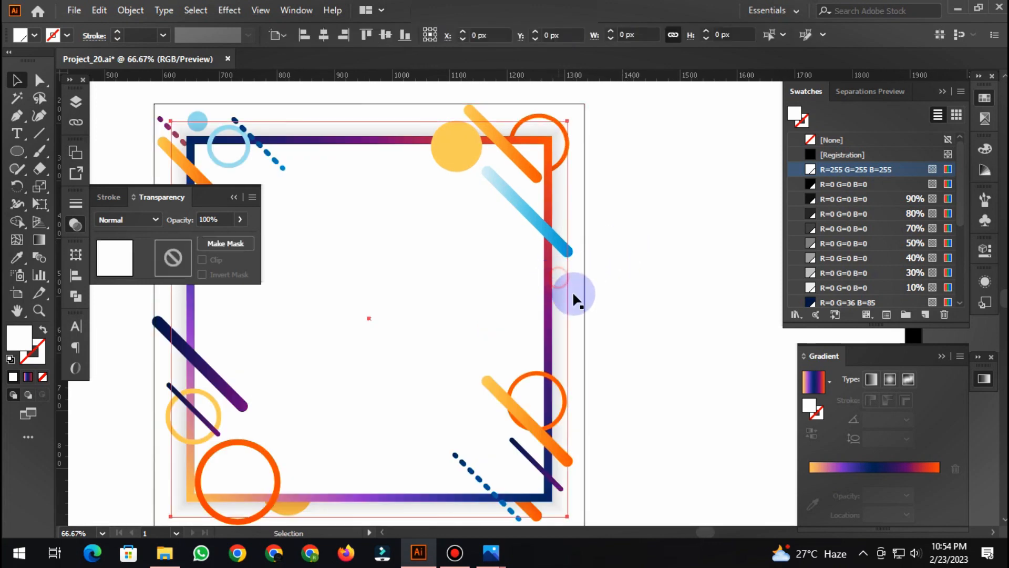
left_click(638, 269)
left_click(561, 281)
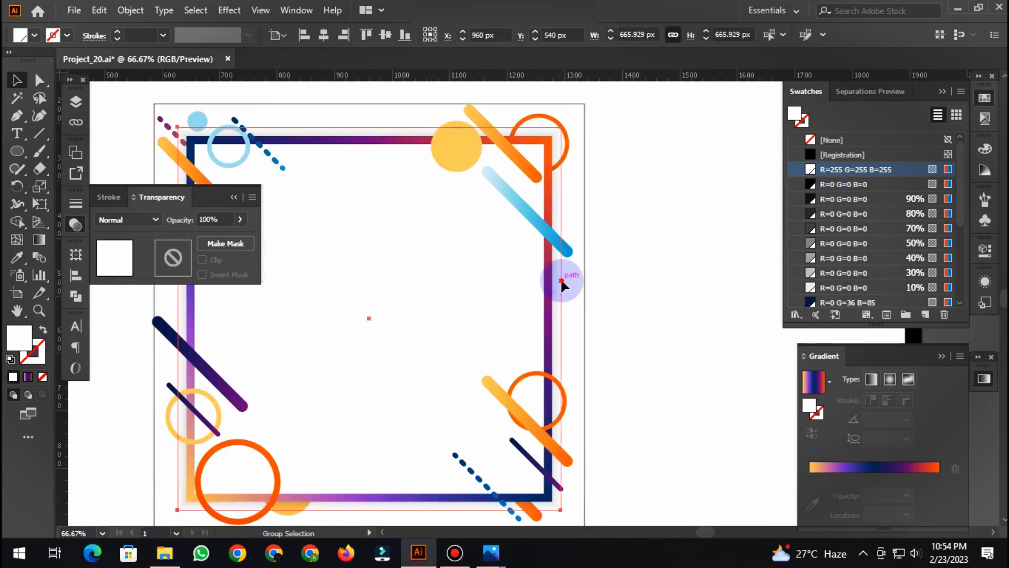
key("ctrl+alt+]")
scroll(568, 292, "up", 2)
left_click_drag(527, 350, 529, 350)
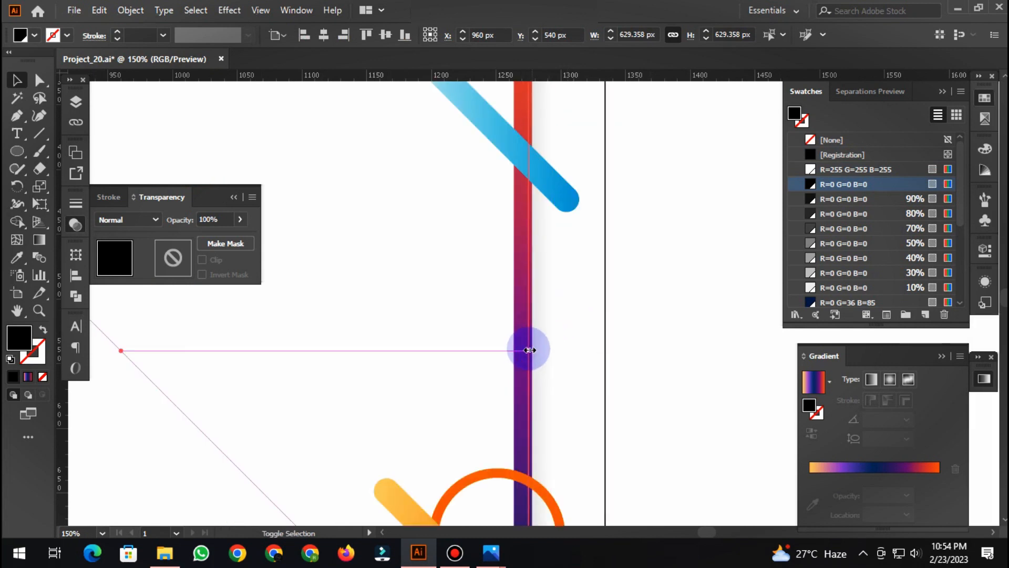
Raise the shadow blend's opacity to 35%.
left_click(390, 244)
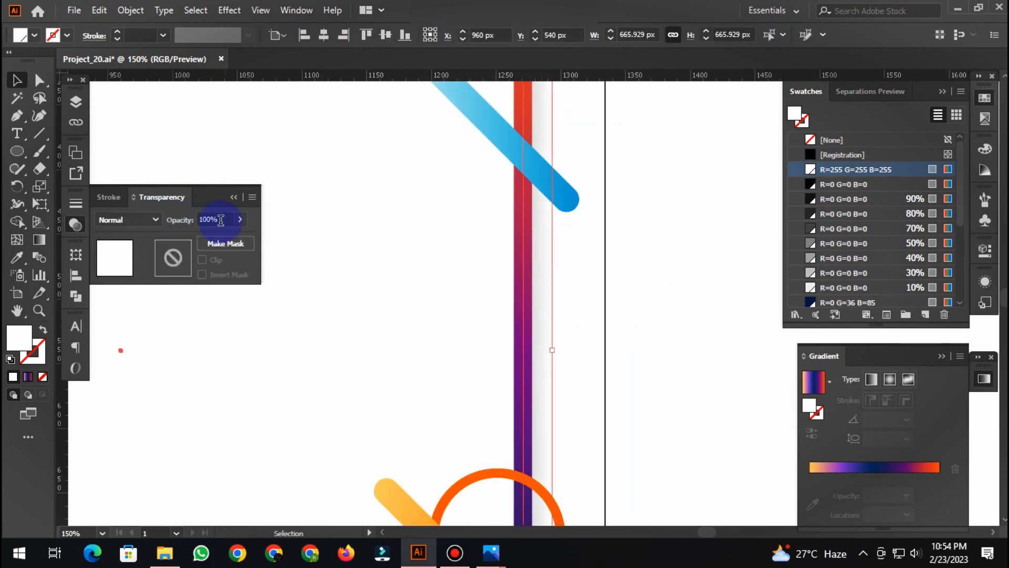
left_click(654, 281)
left_click(496, 284)
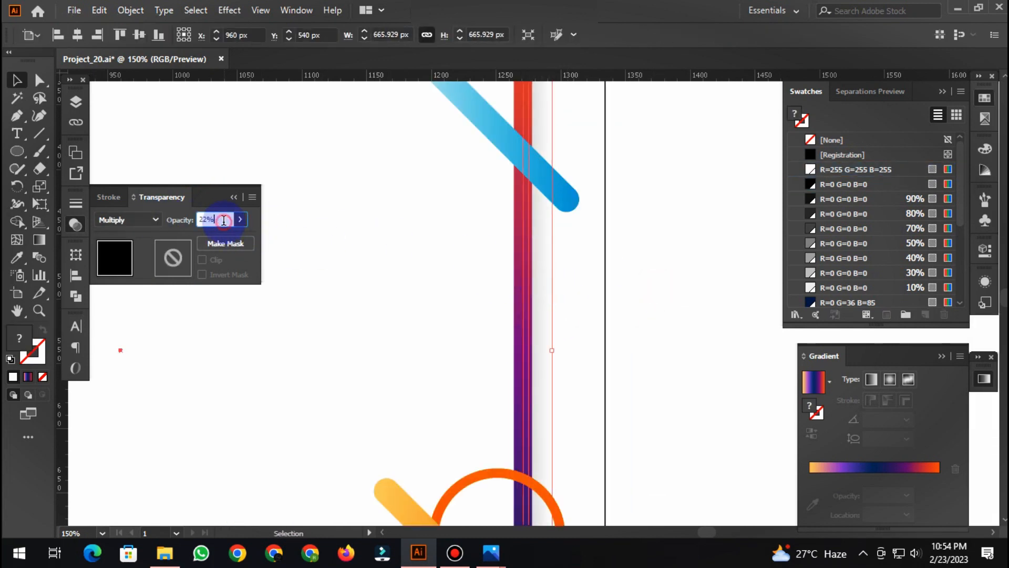
type("30")
left_click(450, 314)
key("ctrl+minus")
key("ctrl+minus")
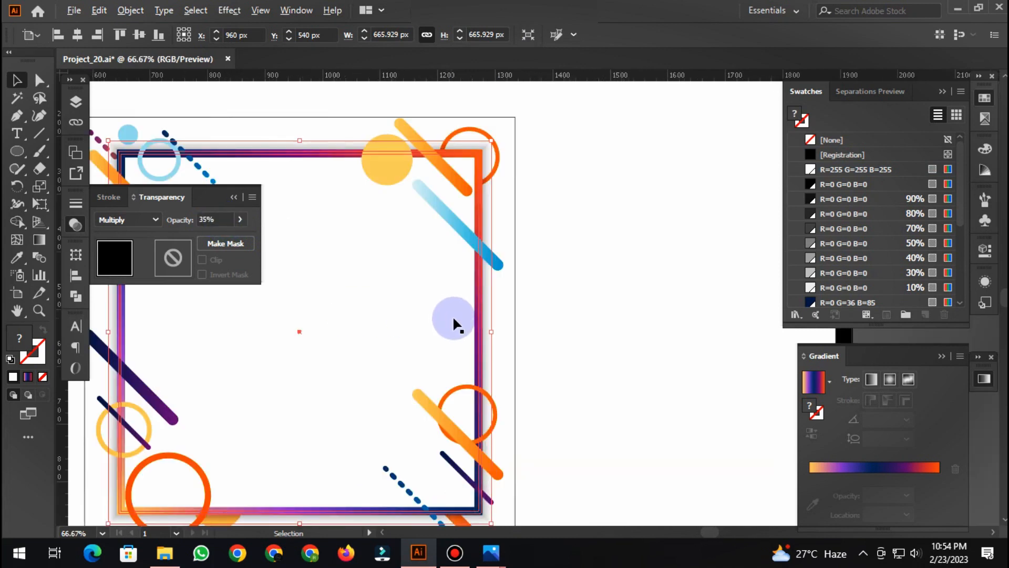
left_click(607, 279)
key("ctrl+minus")
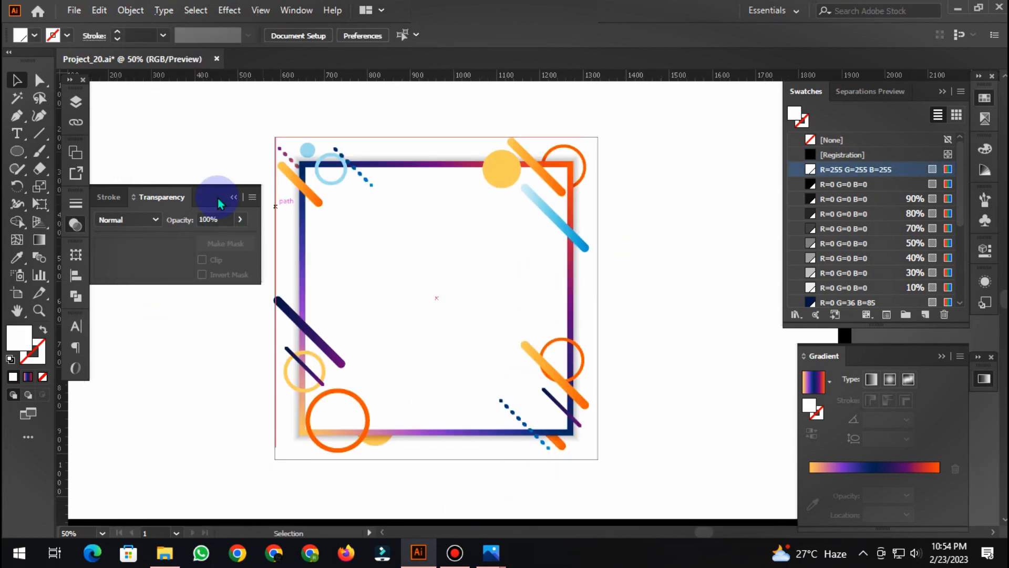
left_click(75, 225)
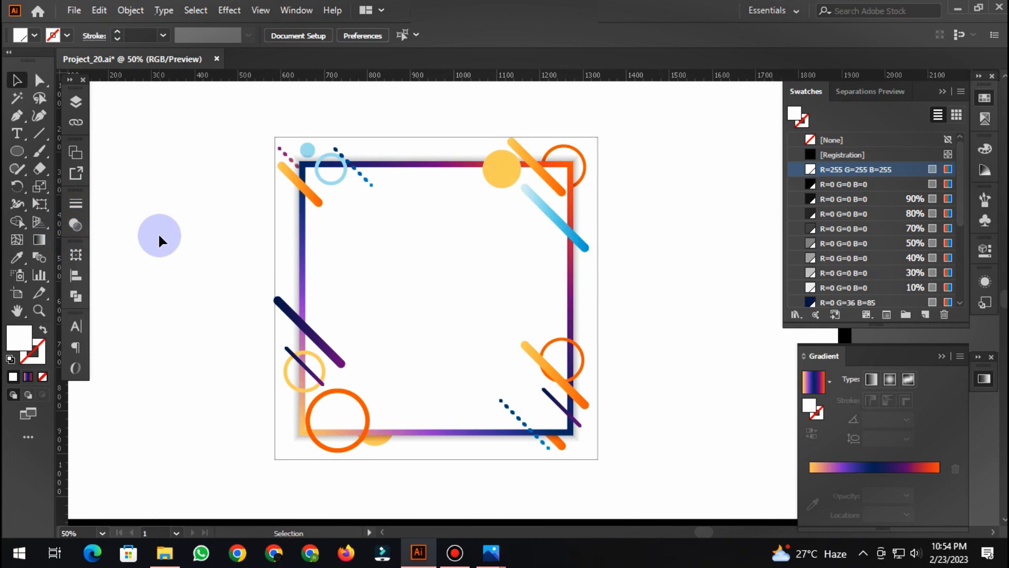
Add a placeholder text line inside the frame and enlarge it to about 334 px wide.
key("ctrl+plus")
left_click(680, 298)
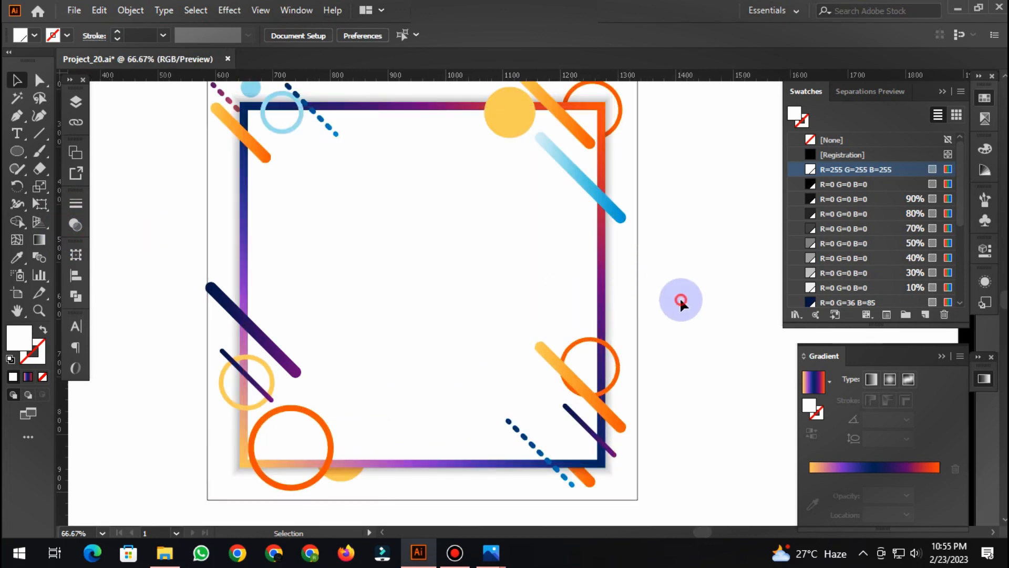
left_click(341, 259)
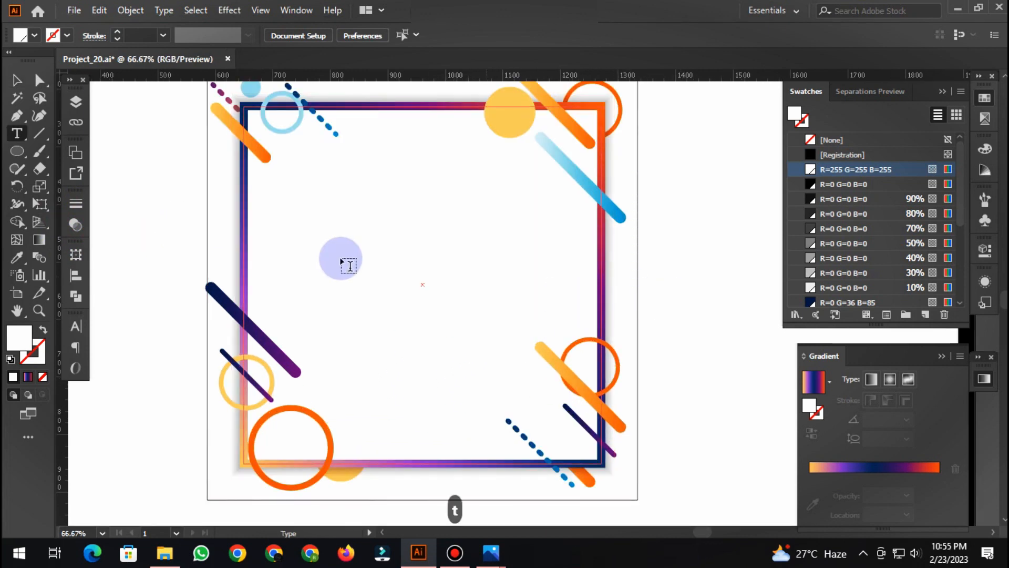
key("Escape")
key("v")
left_click_drag(378, 260, 532, 329)
left_click(717, 286)
left_click(477, 275)
Replace the placeholder text with MODERN POSTER and shift it toward the middle of the frame.
key("t")
left_click(481, 276)
key("ctrl+a")
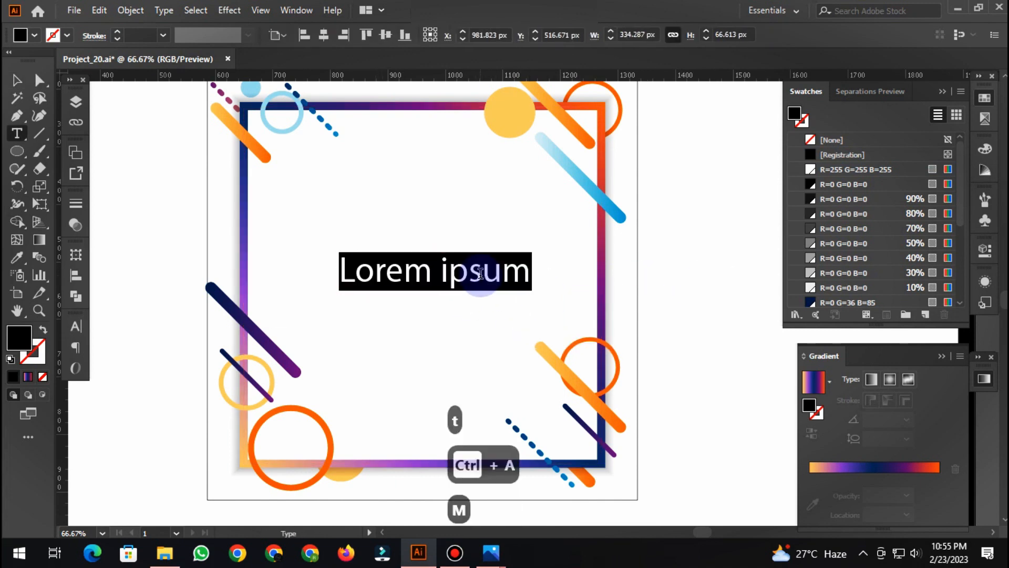
type("MODER")
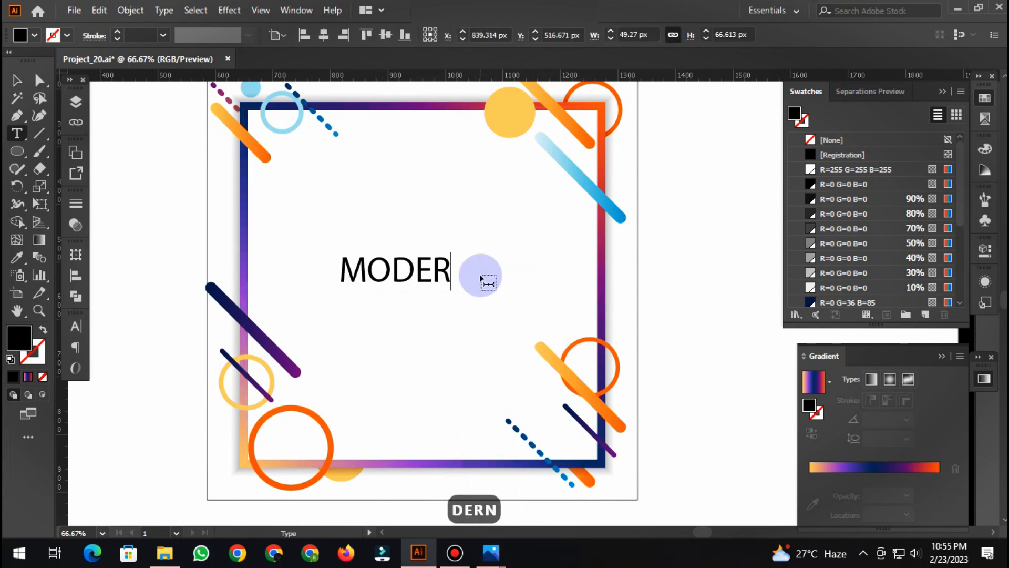
type("N POSTER")
key("Escape")
left_click_drag(480, 273, 469, 274)
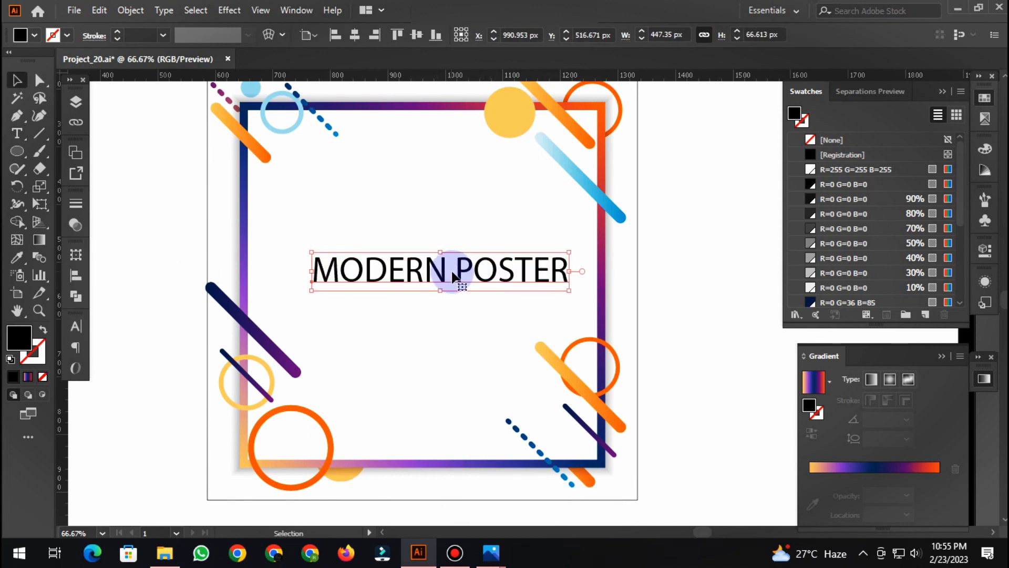
Break the heading into two lines, with POSTER below MODERN.
key("t")
left_click(454, 271)
key("BackSpace")
key("Return")
Center-align the heading's paragraph and center the text block on the artboard.
left_click(71, 327)
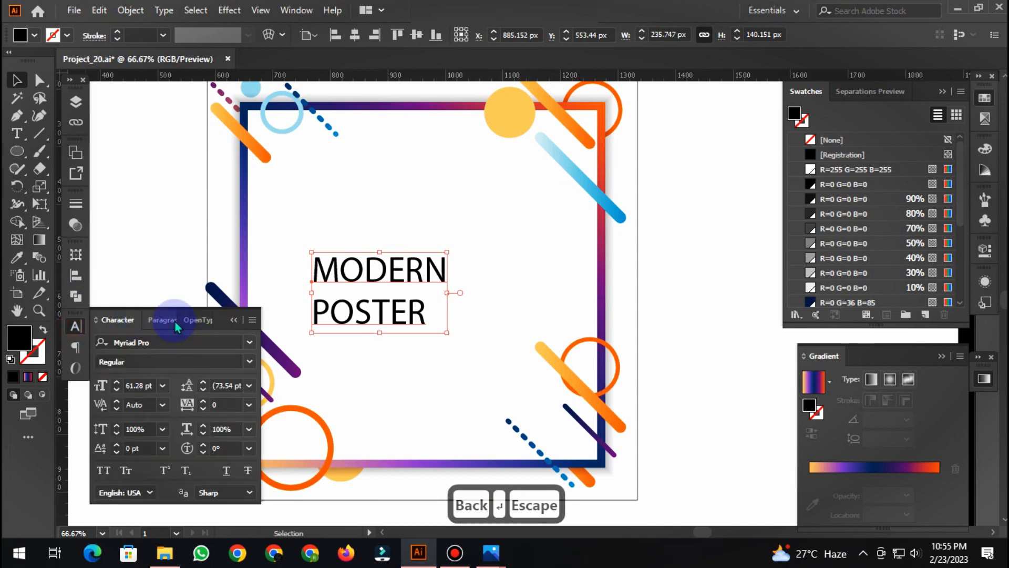
left_click(169, 320)
left_click(127, 344)
left_click(417, 35)
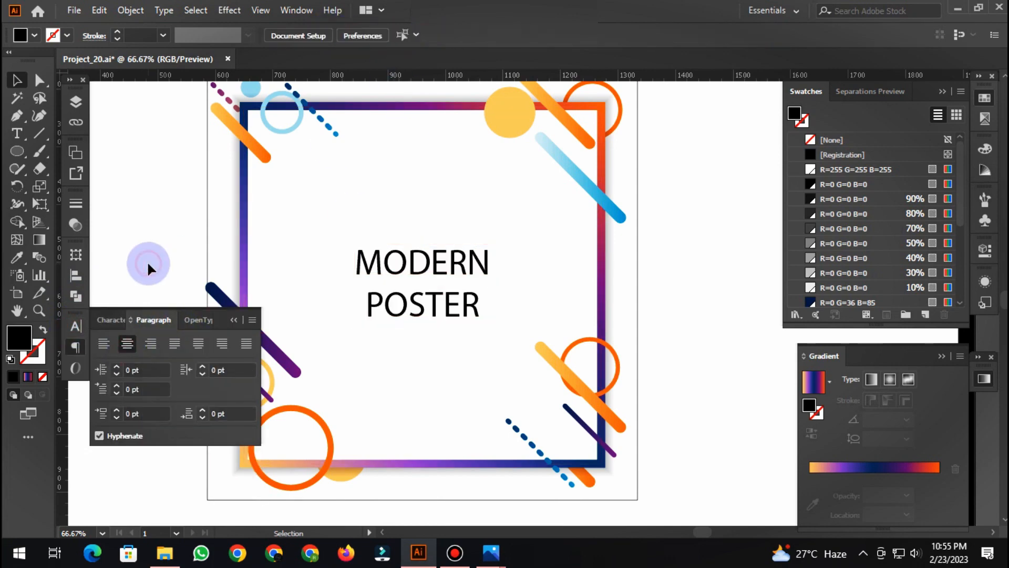
Change the heading's font to Bahnschrift.
key("ctrl+t")
left_click(387, 281)
left_click(142, 342)
left_click(250, 341)
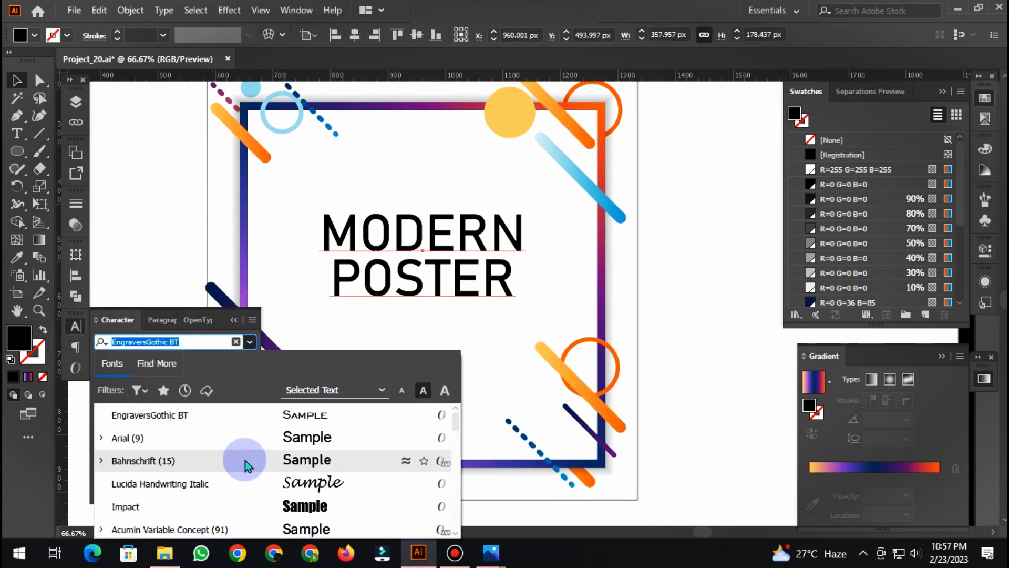
left_click(245, 460)
Increase the heading's leading to 90 pt.
key("Up")
key("Up")
key("Up")
key("Up")
key("Up")
key("Up")
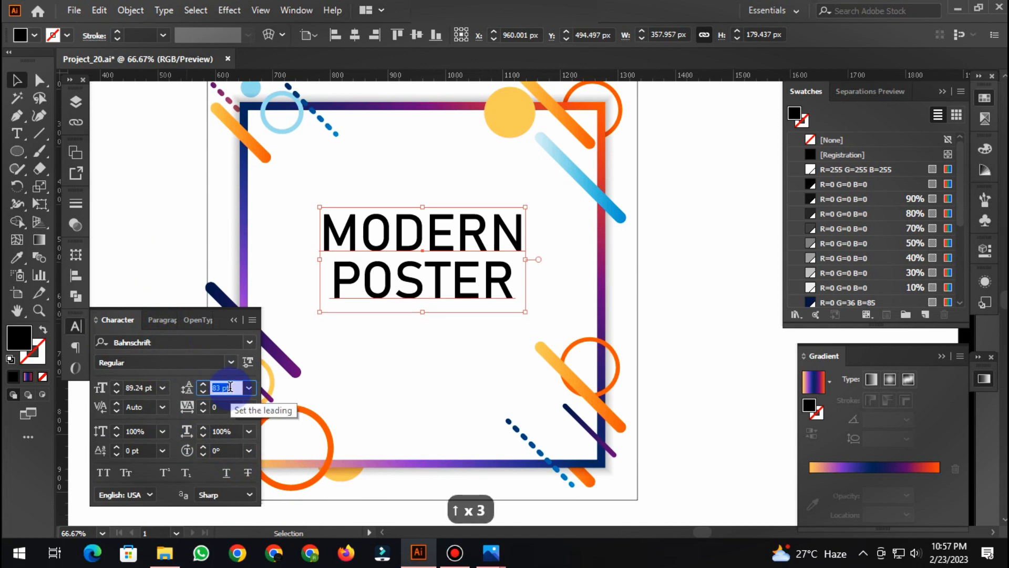
key("Up")
key("Up")
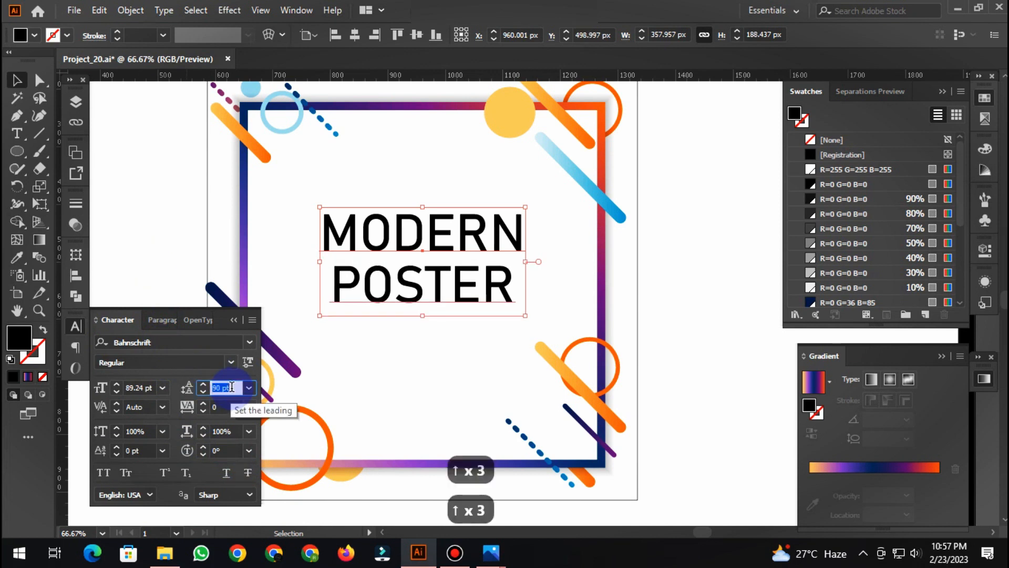
left_click(157, 273)
Duplicate the heading below itself, change the copy's text to VECTOR DESIGN, and scale it down to fit beneath POSTER.
left_click_drag(430, 289, 432, 404)
key("t")
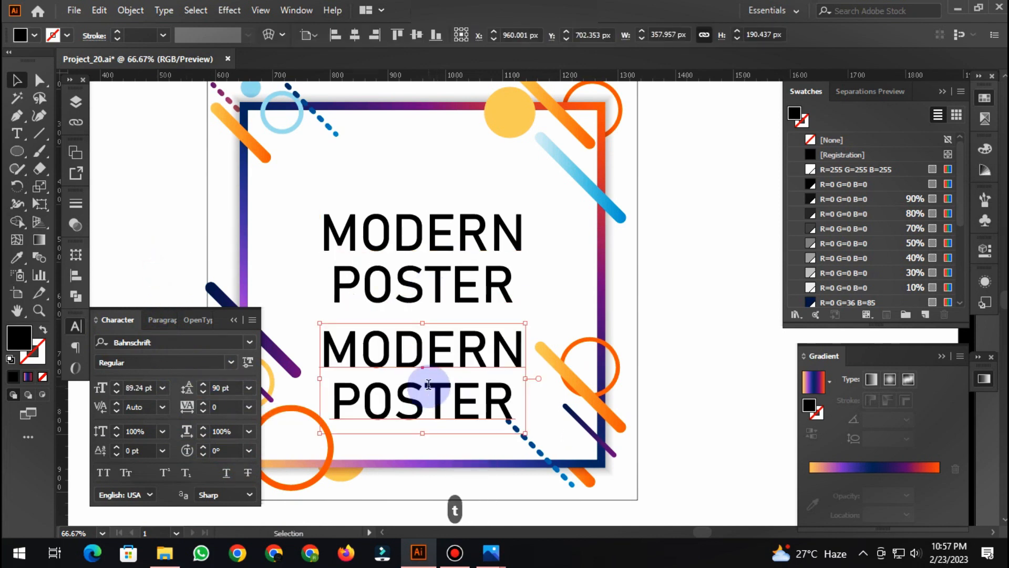
left_click(429, 357)
key("ctrl+a")
type("V")
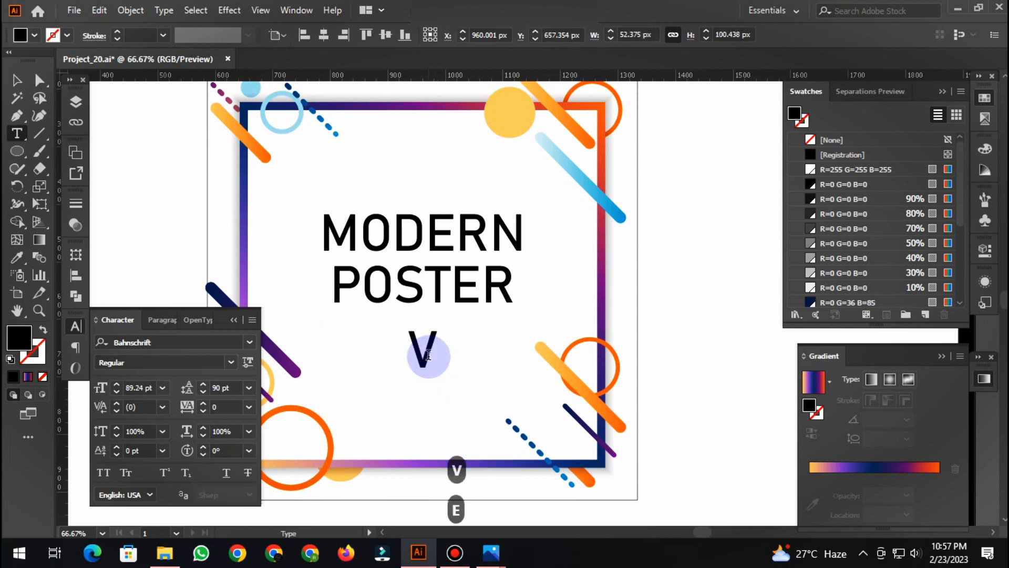
type("ECTOR DESIGN")
key("Escape")
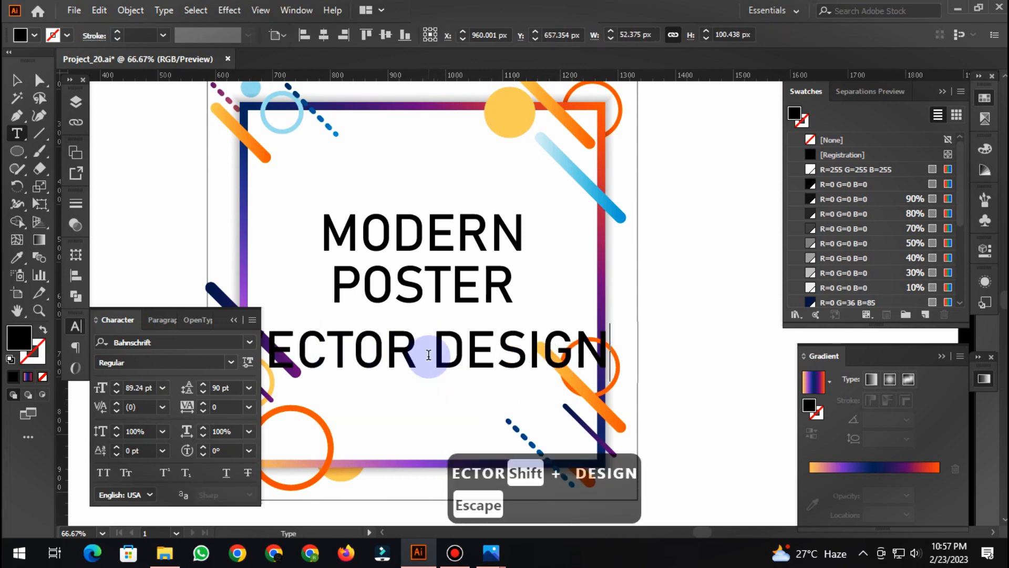
left_click_drag(423, 323, 428, 384)
left_click(720, 341)
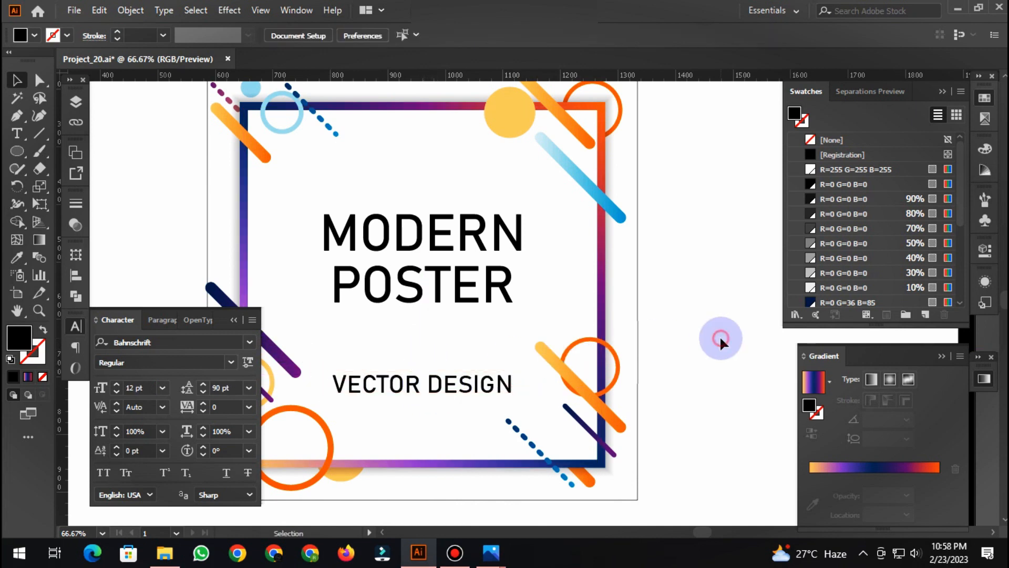
Reduce the font size of the word MODERN to 78 pt so it matches the width of POSTER.
key("t")
left_click(456, 236)
left_click_drag(523, 228, 288, 224)
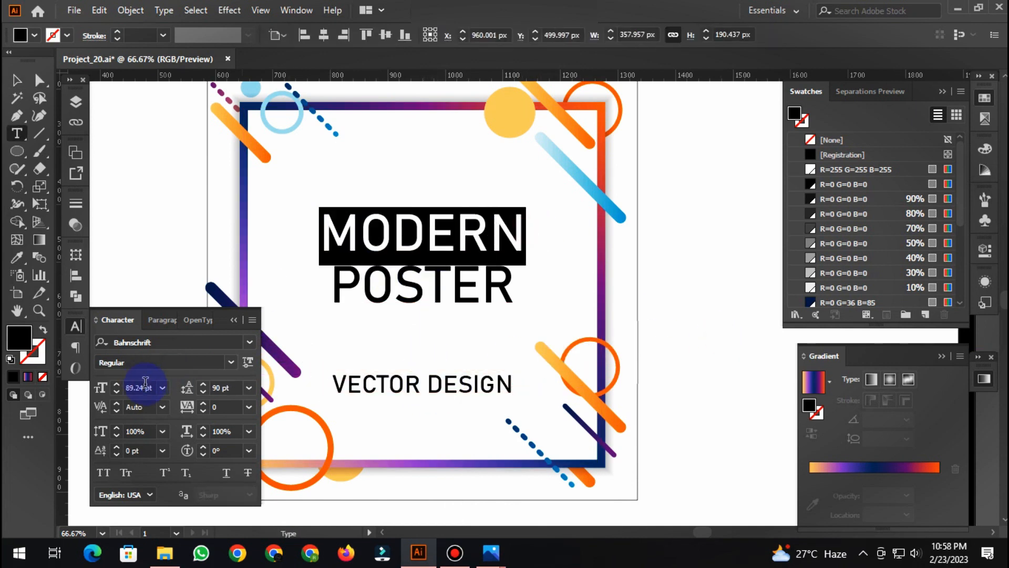
left_click(150, 387)
scroll(151, 387, "down", 10)
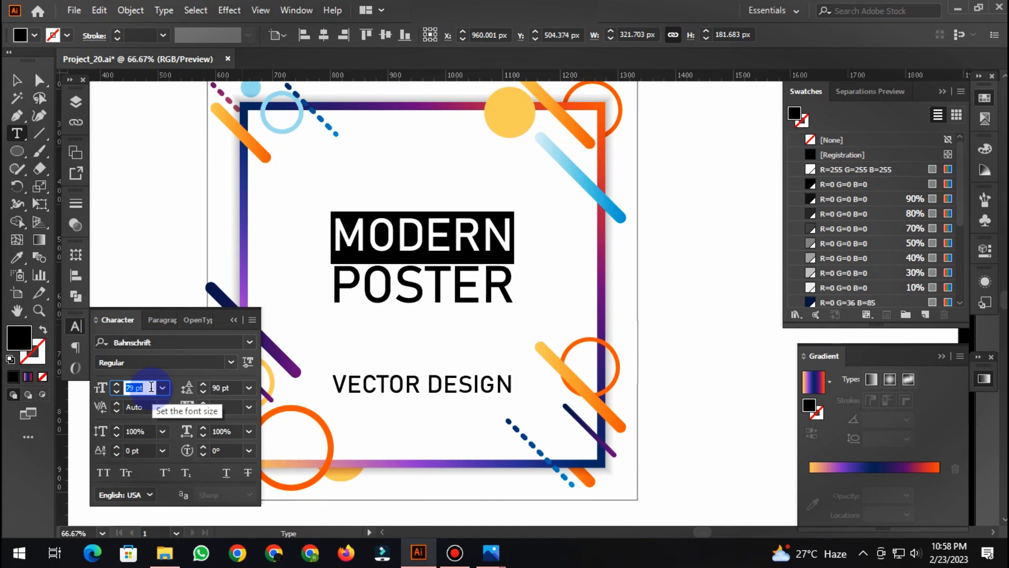
key("Escape")
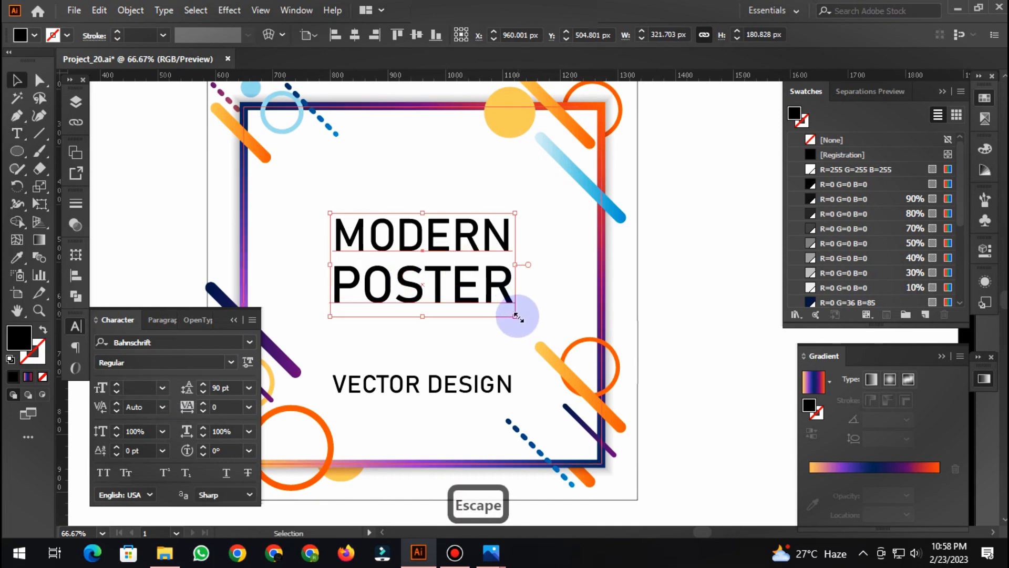
Enlarge the MODERN POSTER heading to about 370 px wide and position it slightly higher in the frame.
left_click_drag(517, 316, 529, 324)
scroll(488, 284, "down", 1)
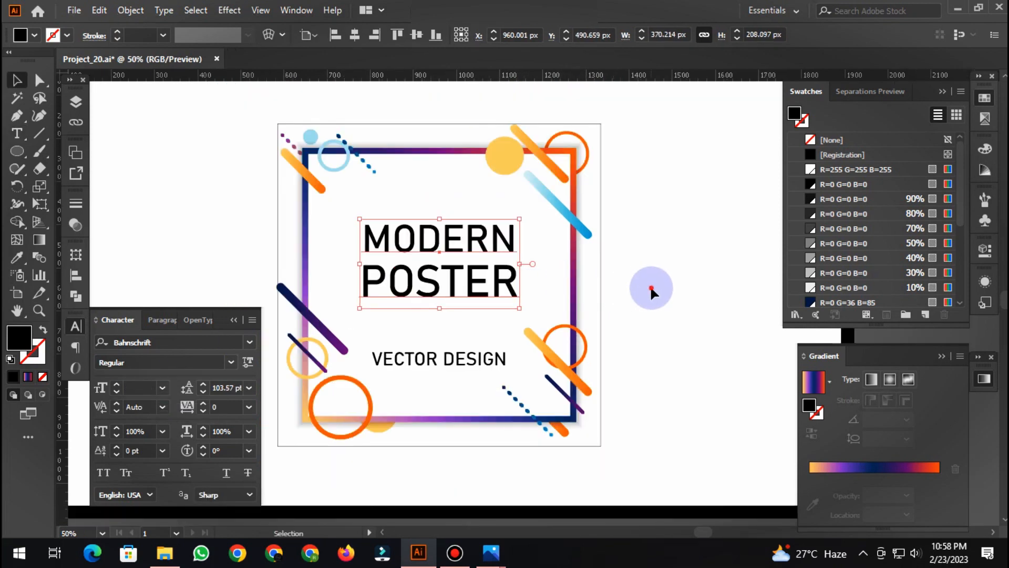
left_click(650, 285)
Set the vertical scale of the VECTOR DESIGN text to 90%.
left_click(439, 354)
left_click(162, 431)
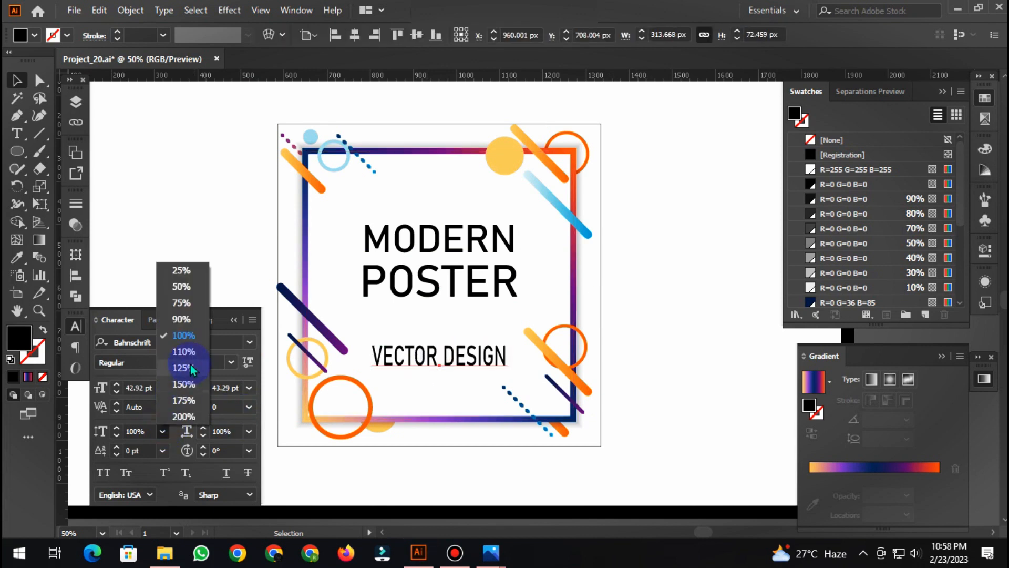
left_click(200, 320)
scroll(323, 354, "down", 1)
left_click(543, 334)
left_click_drag(540, 313, 554, 314)
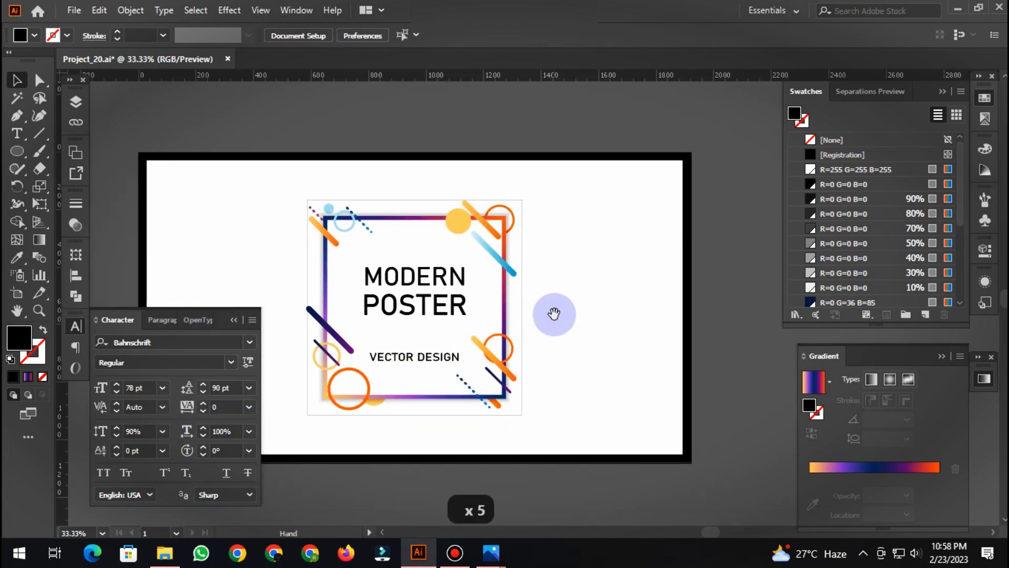
left_click(76, 326)
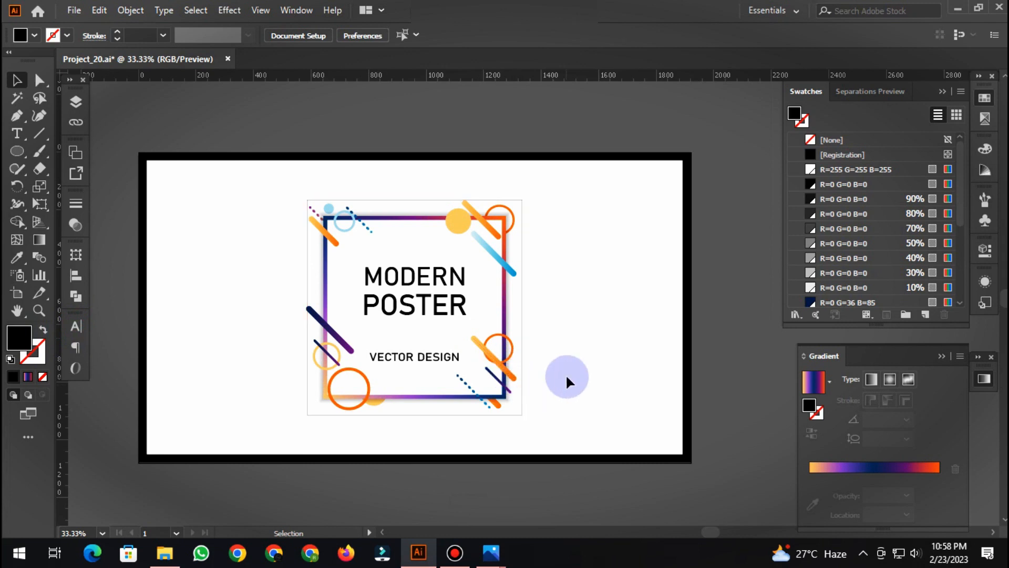
Create a global magenta swatch R=218 G=20 B=222 from a copy of the purple R=139 G=70 B=198 swatch.
scroll(886, 266, "down", 3)
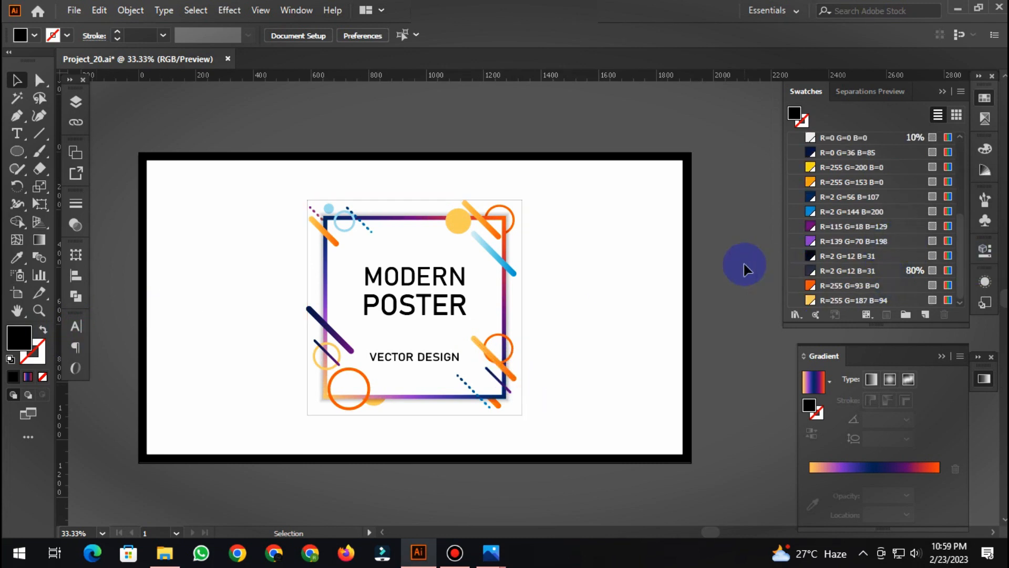
key("alt+Tab")
key("alt+Tab")
left_click(893, 241)
left_click(925, 314)
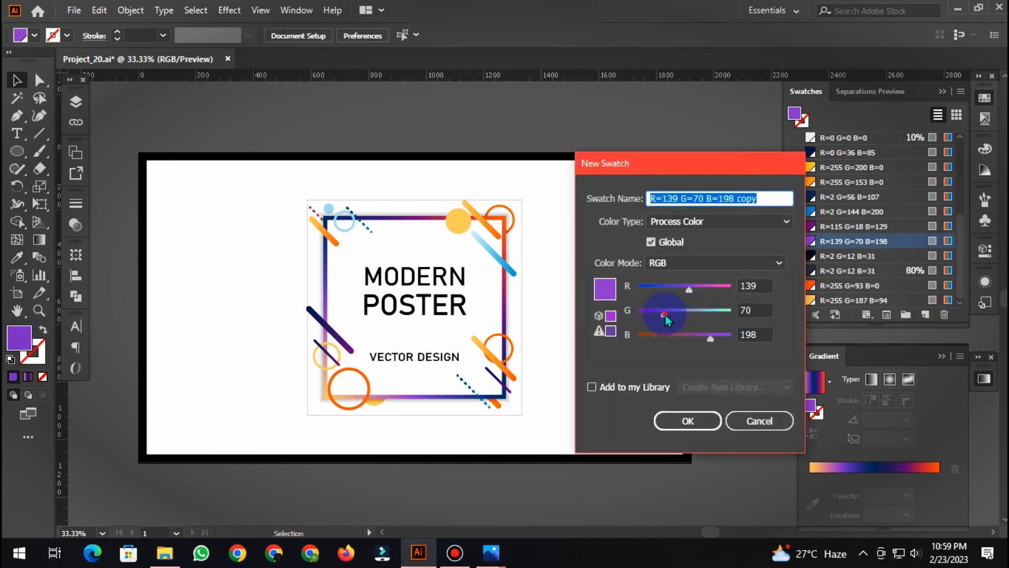
left_click_drag(661, 314, 645, 315)
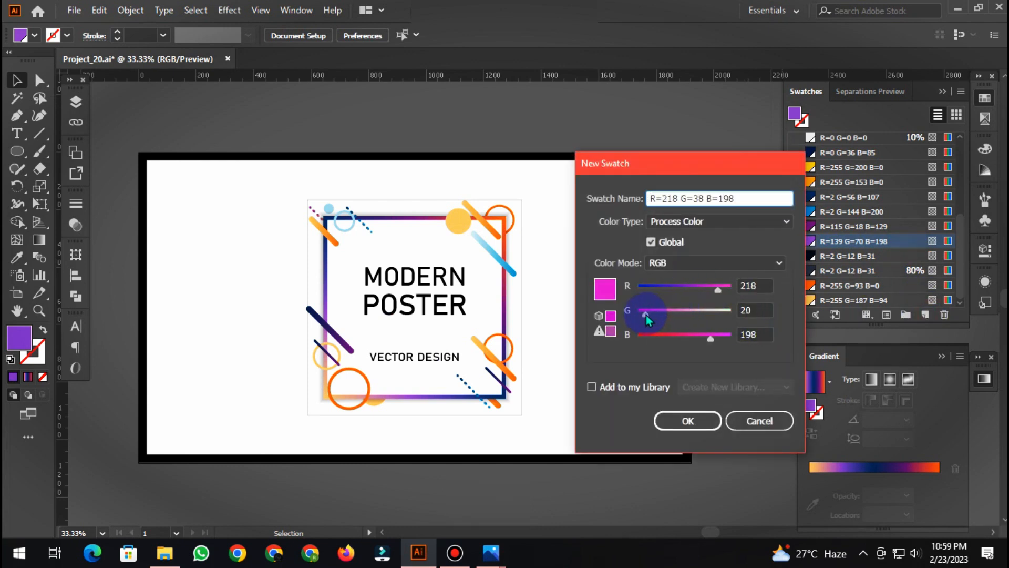
left_click_drag(711, 338, 721, 340)
left_click(688, 421)
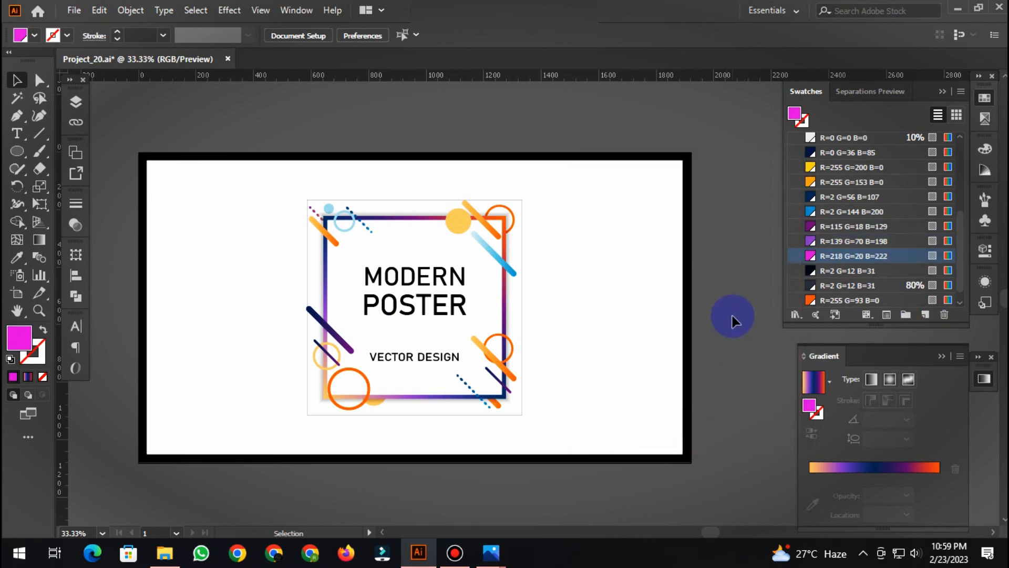
Create a global blue-violet swatch R=75 G=9 B=236 from a copy of the R=2 G=144 B=200 swatch.
left_click(894, 211)
left_click(926, 316)
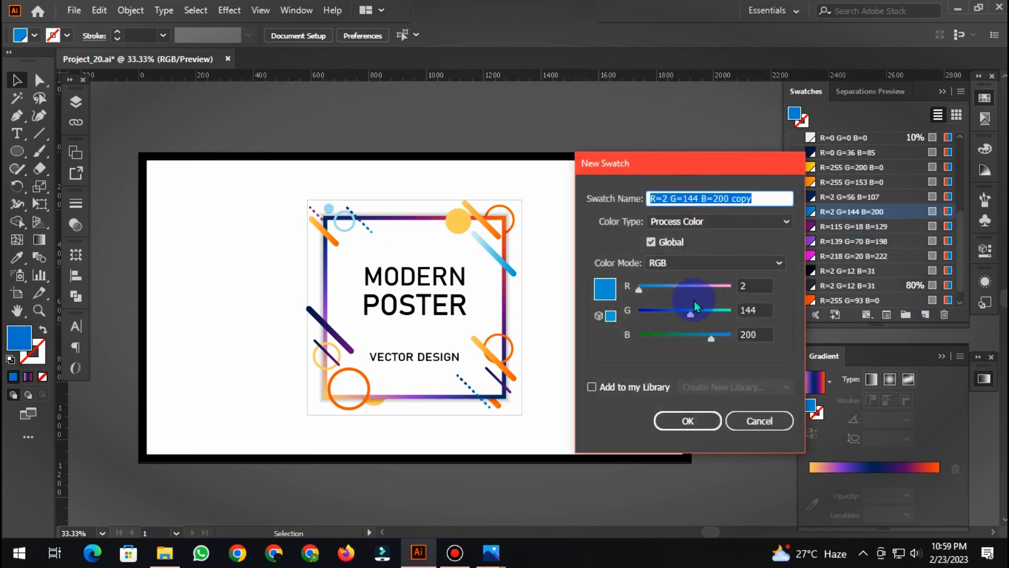
left_click_drag(665, 315, 642, 314)
left_click_drag(712, 338, 724, 339)
left_click(666, 291)
left_click(694, 421)
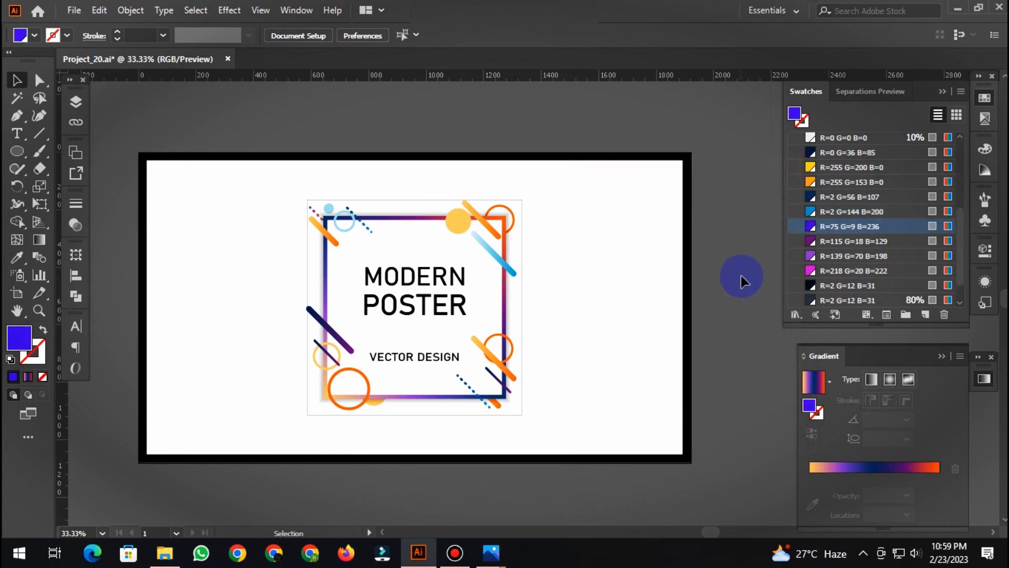
Draw a gradient-stroked circle about 912 px wide over the artboard's left side and recolor its gradient with the new magenta and blue-violet swatches.
key("l")
left_click_drag(203, 270, 350, 359)
key("shift+x")
key("x")
left_click(870, 467)
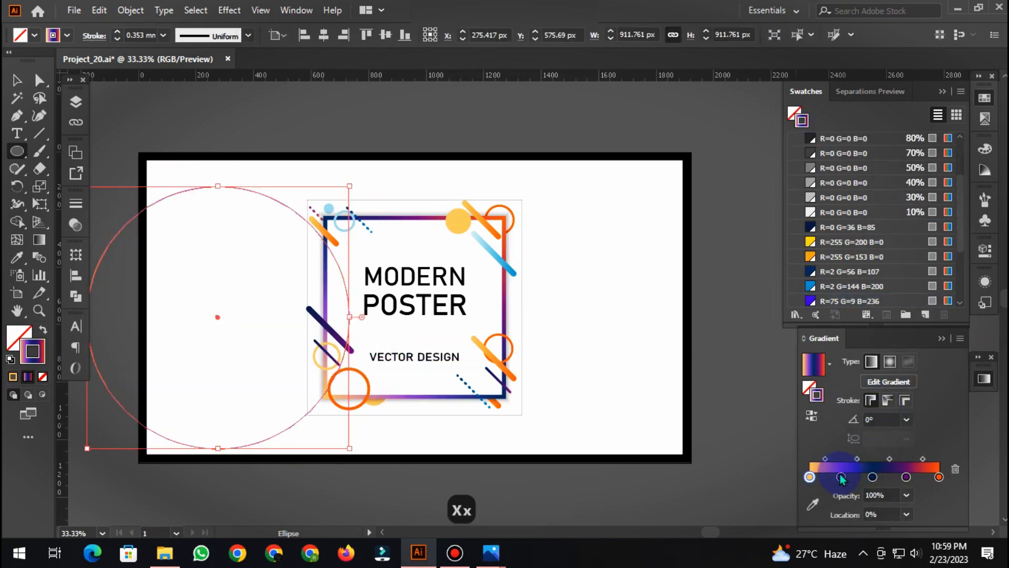
scroll(877, 279, "down", 3)
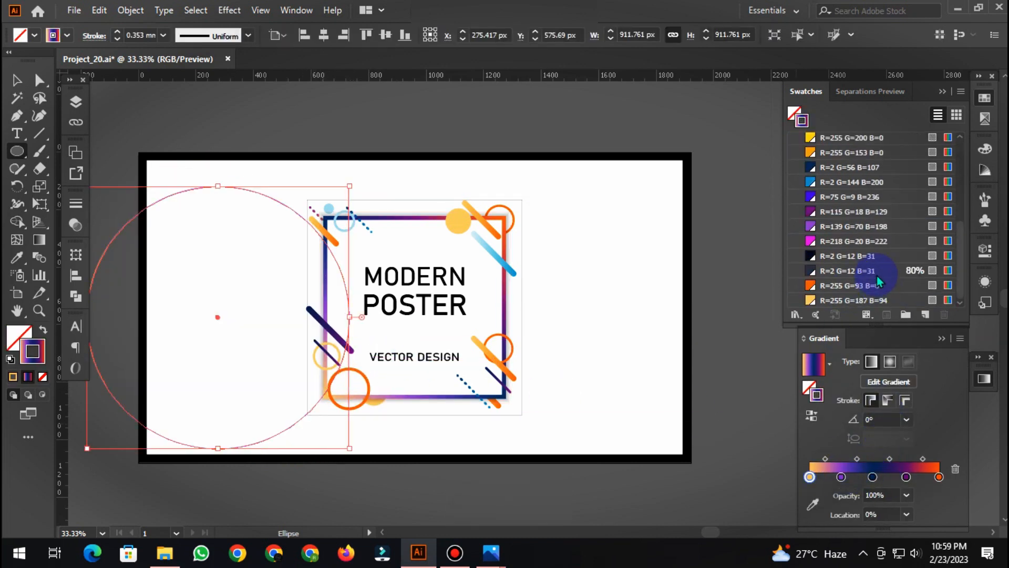
left_click(901, 197)
left_click(841, 478)
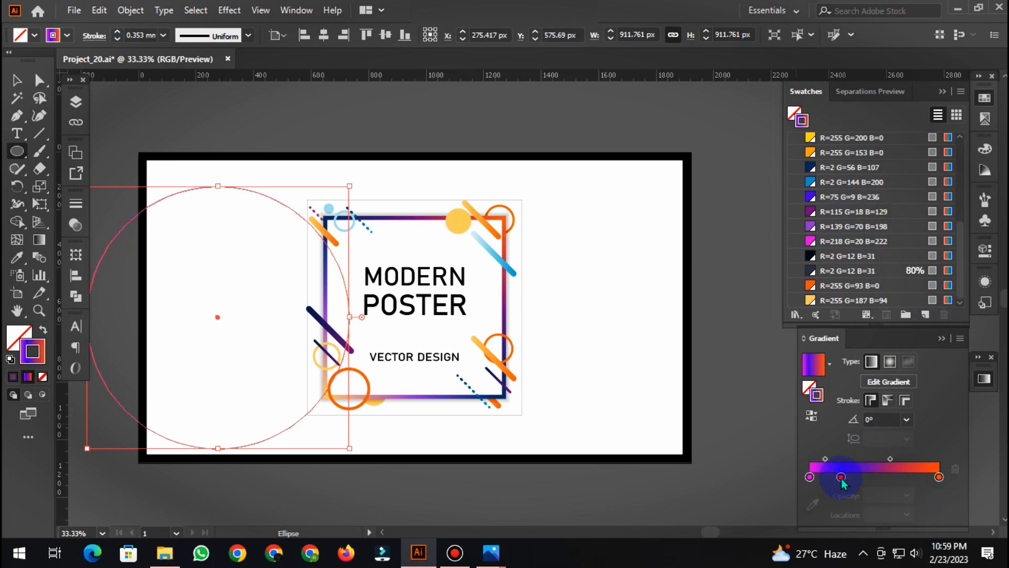
Set the circle's stroke weight to 30 mm and reduce its gradient to magenta fading into orange R=255 G=93 B=0.
left_click(163, 35)
left_click(187, 327)
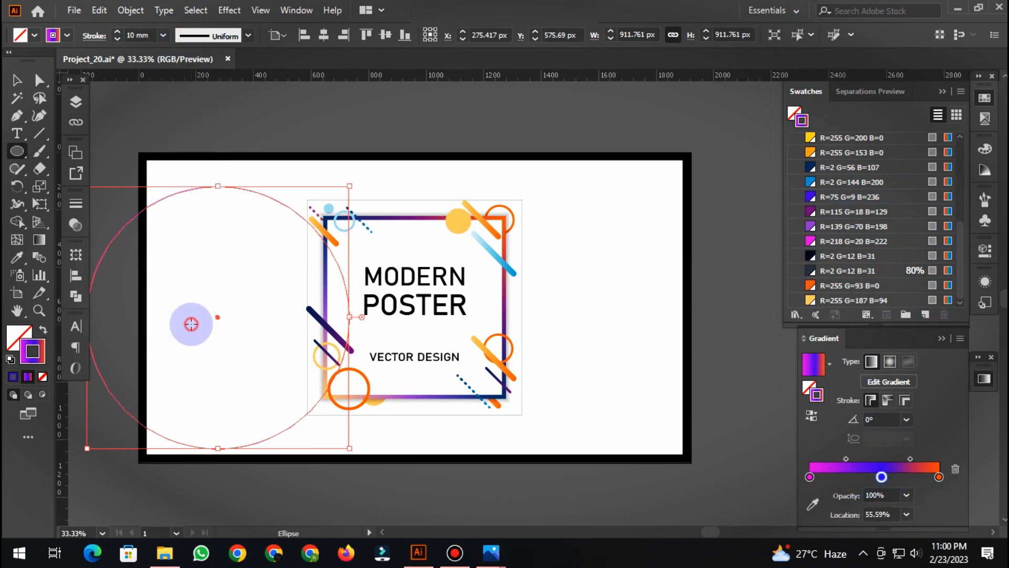
left_click(163, 35)
left_click(185, 392)
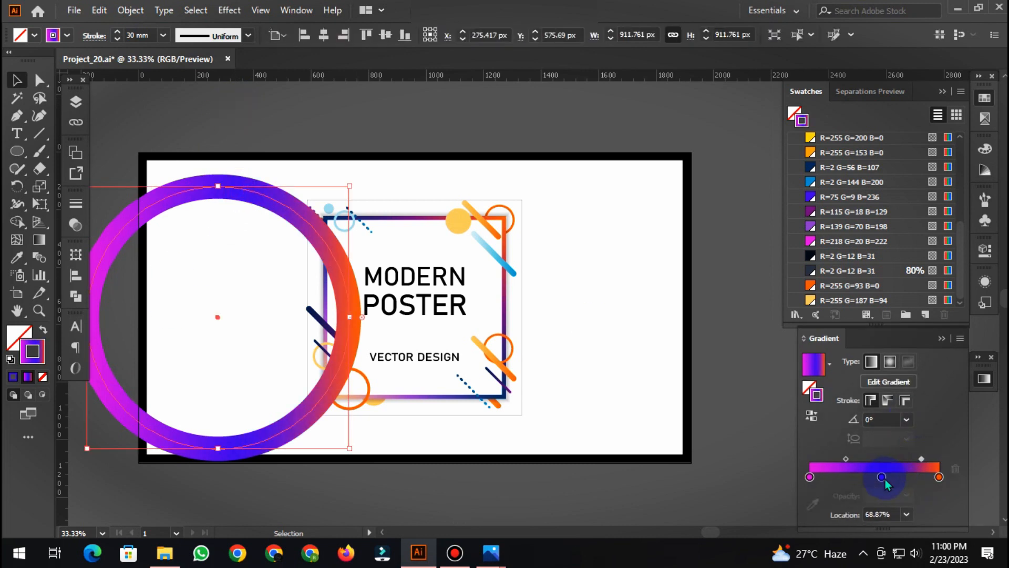
left_click_drag(883, 478, 952, 485)
left_click_drag(897, 285, 939, 477)
Rotate the ring 45° clockwise so its gradient runs diagonally from magenta to orange.
left_click(230, 188)
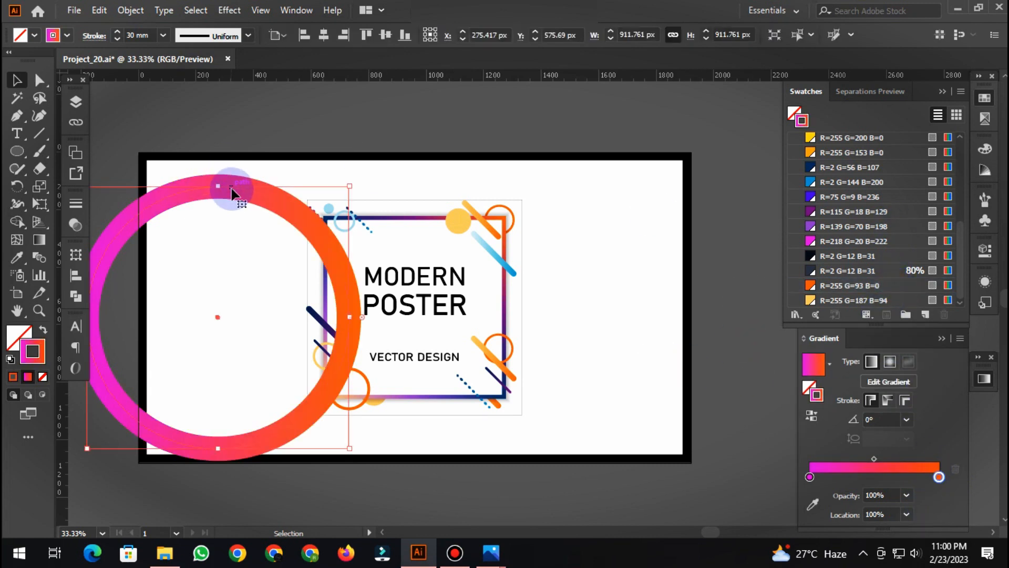
left_click_drag(361, 181, 367, 254)
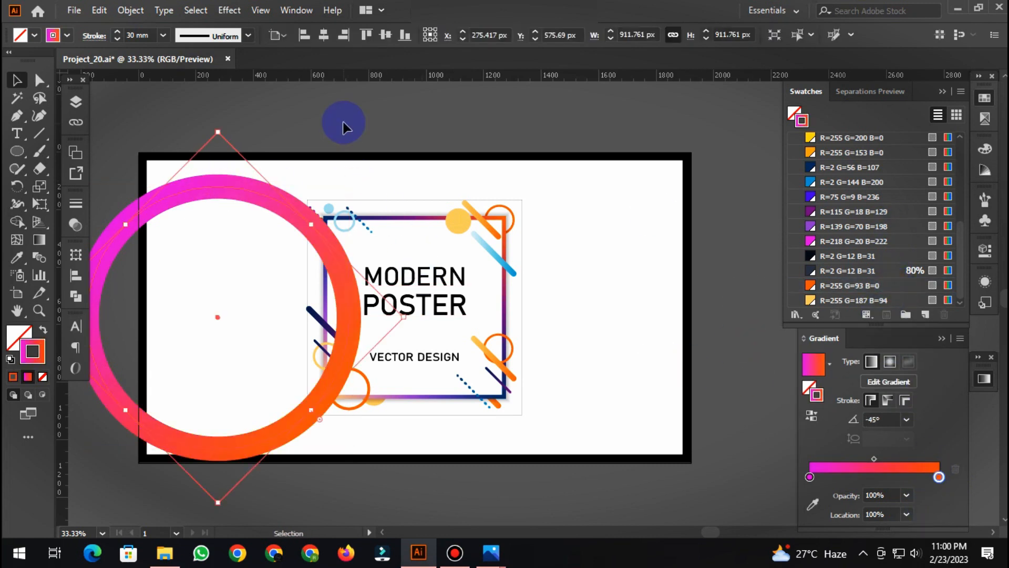
left_click(317, 166)
left_click(260, 198)
Set the ring's stroke weight to 50 mm, then scale it down proportionally to about 824 px and move it slightly up.
left_click(137, 35)
key("ctrl+a")
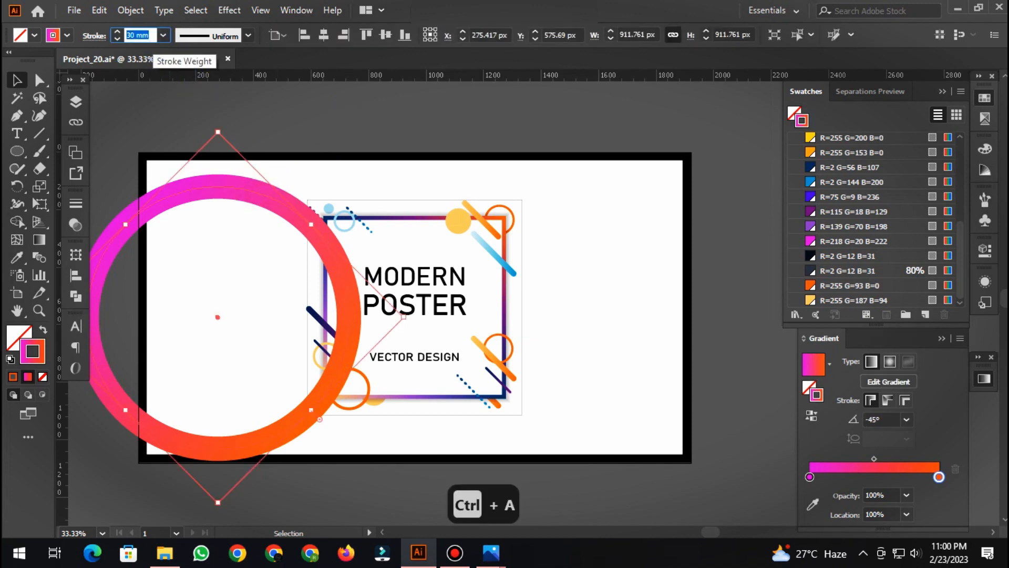
type("50")
key("Return")
left_click_drag(405, 318, 371, 314)
left_click_drag(254, 216, 262, 195)
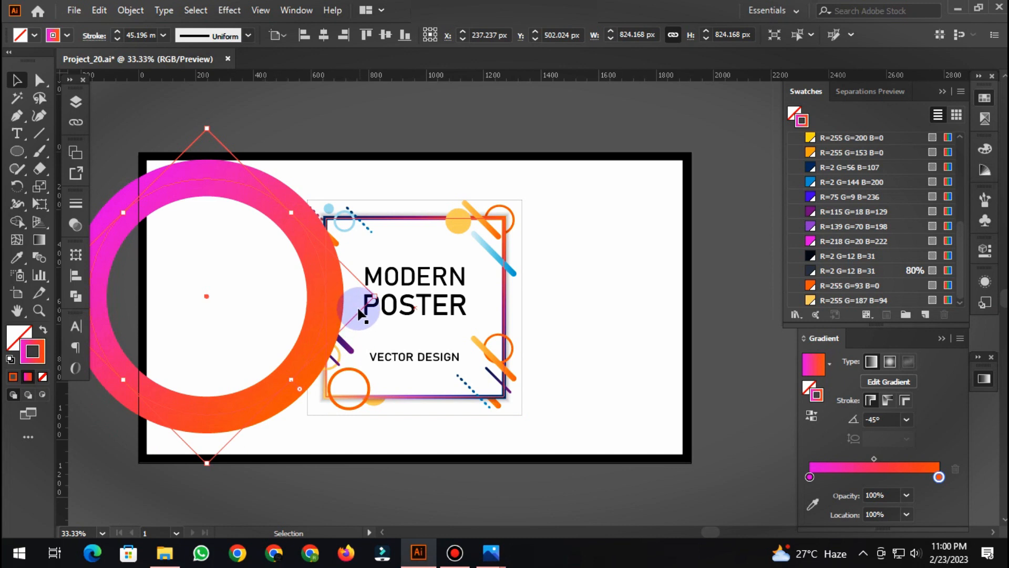
Move the ring from Layer 2 to Layer 1 in place so it lies behind the poster.
left_click(73, 101)
key("ctrl+x")
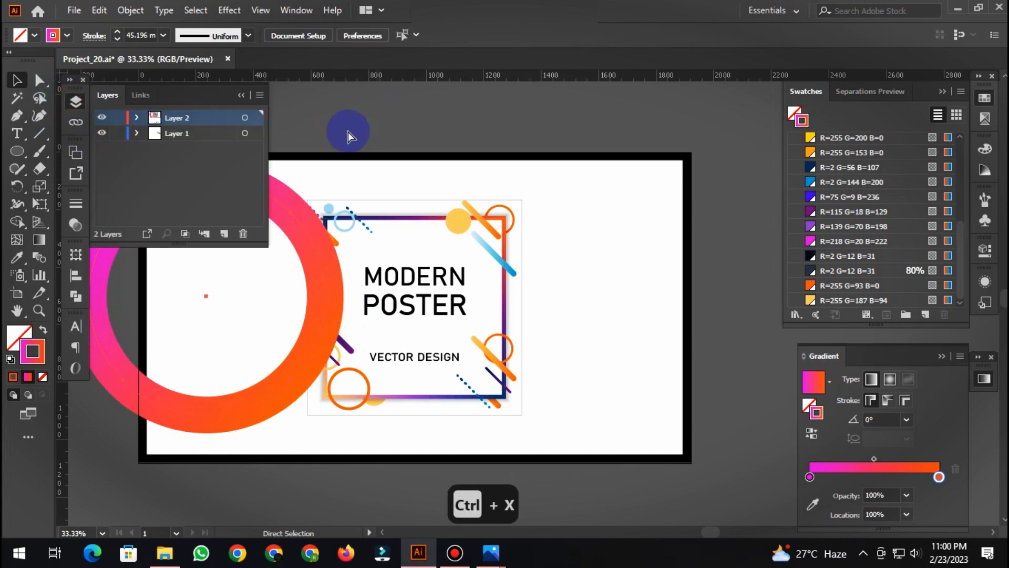
left_click(179, 133)
key("ctrl+f")
Enlarge the ring to about 1021 px and move it into the artboard's upper-left corner, partly cut off by the edges.
key("space")
left_click_drag(330, 110, 433, 122)
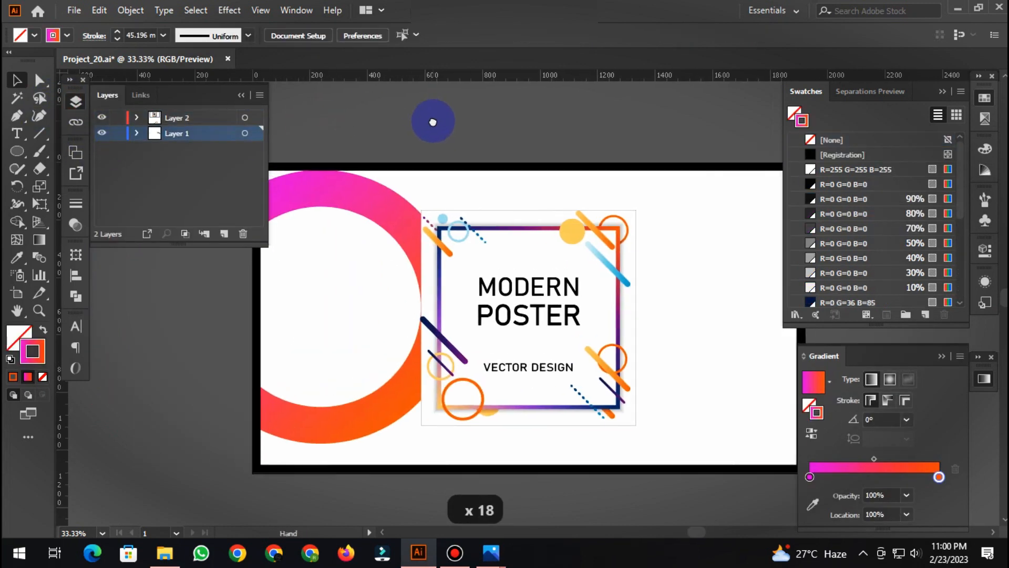
left_click(360, 198)
left_click_drag(464, 305, 572, 312)
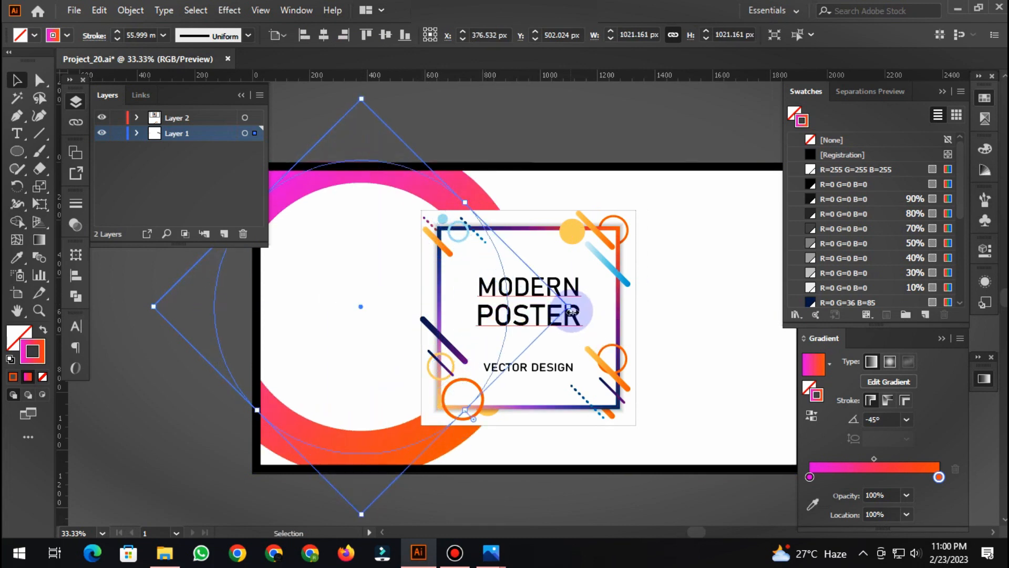
left_click_drag(379, 456, 280, 343)
scroll(346, 404, "down", 1)
left_click(491, 185)
scroll(540, 443, "up", 1)
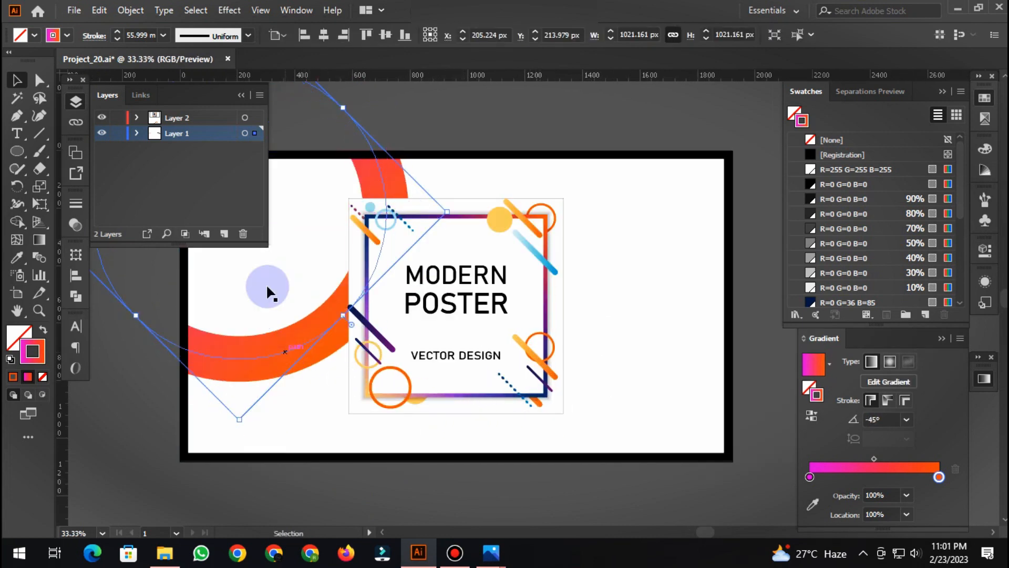
Set the large ring's stroke weight to 55 mm.
key("ctrl+a")
type("55")
left_click(469, 140)
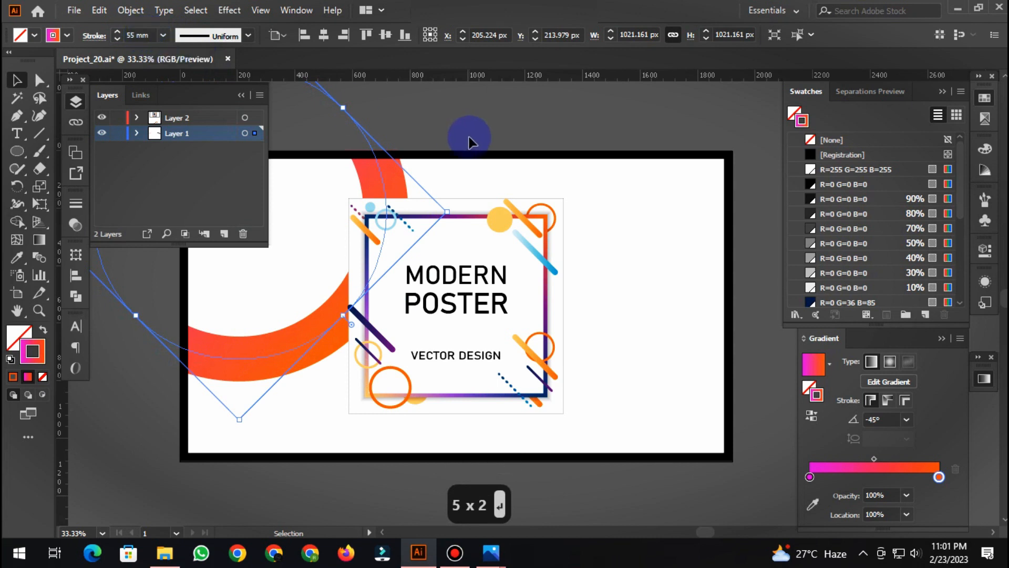
Draw a 45° diagonal line spanning about 1478 px across the artboard and end its magenta stroke gradient in blue-violet R=75 G=9 B=236.
scroll(332, 340, "down", 1)
left_click(39, 134)
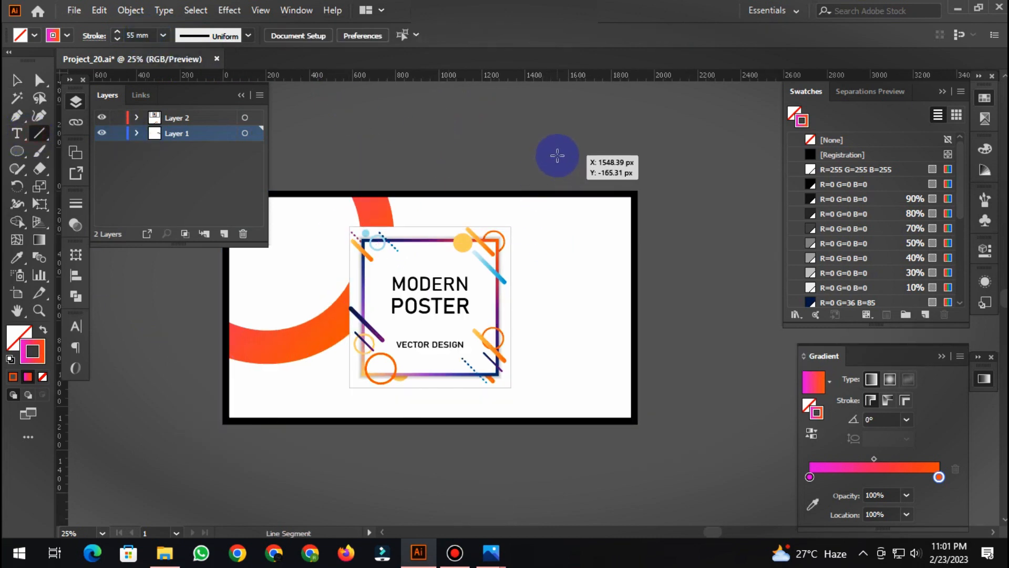
mouse_move(557, 156)
left_mouse_down()
mouse_move(270, 463)
mouse_move(238, 474)
left_mouse_up()
key("v")
scroll(867, 294, "down", 5)
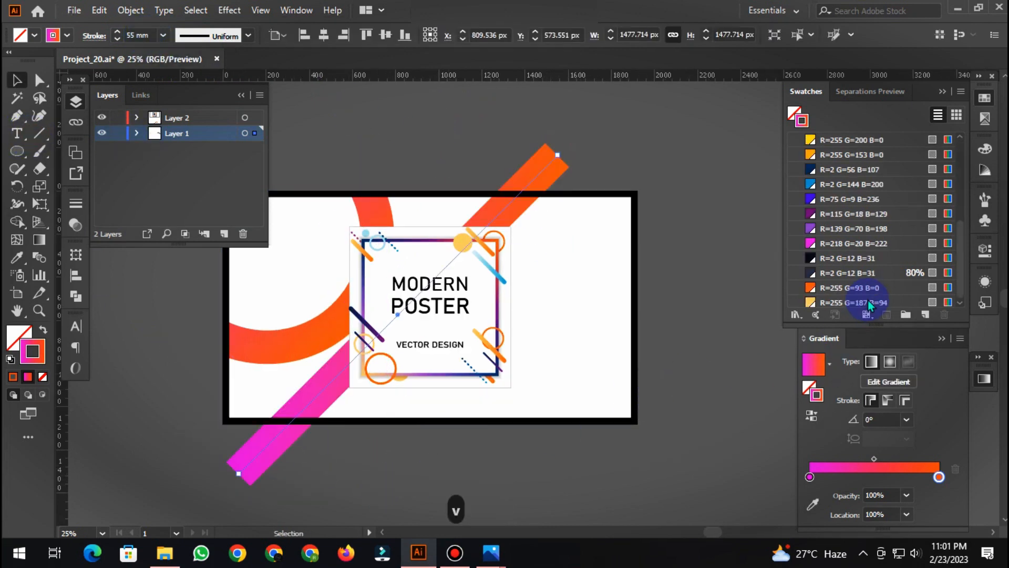
left_click_drag(896, 200, 939, 477)
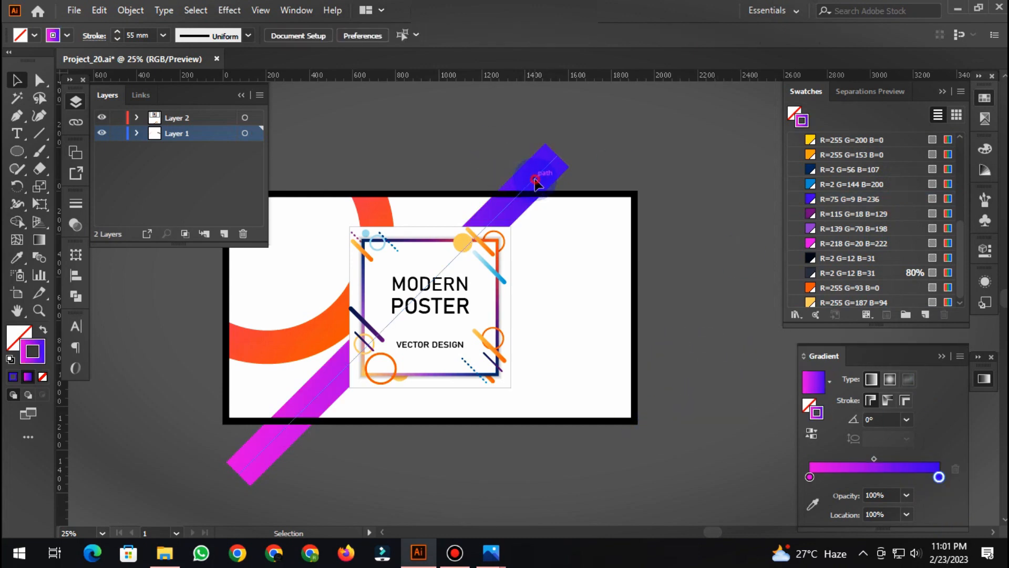
Cut the diagonal line, paste it in place on Layer 1 within the artboard's bounds, and shift it slightly to the right.
key("ctrl+x")
left_click(572, 239)
key("ctrl+f")
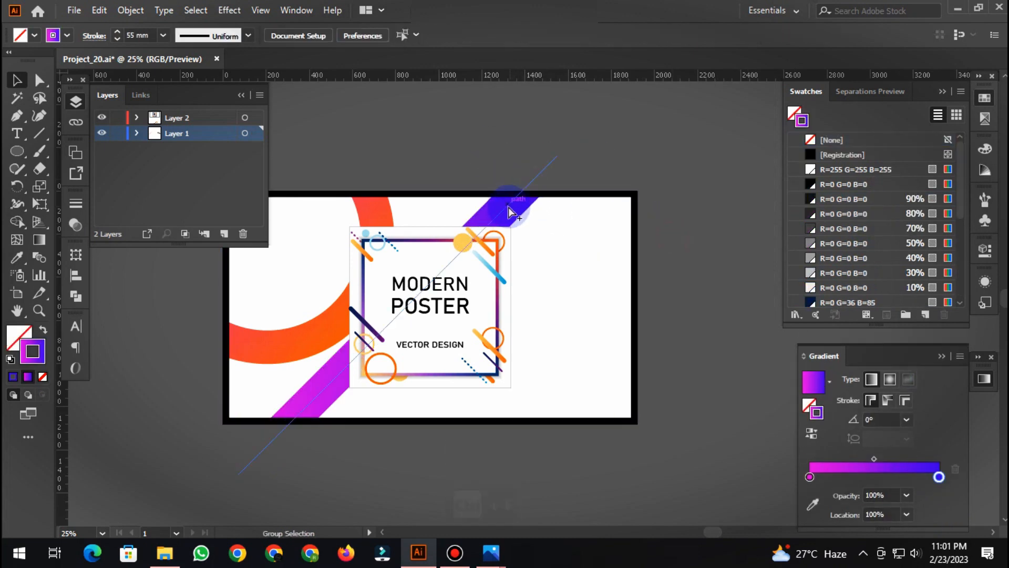
left_click_drag(530, 209, 531, 209)
Duplicate the large gradient ring into the artboard's lower-right area, partly hidden behind the poster.
left_click(314, 347)
left_click_drag(314, 347, 643, 484)
left_click_drag(592, 275, 579, 283)
left_click(712, 280)
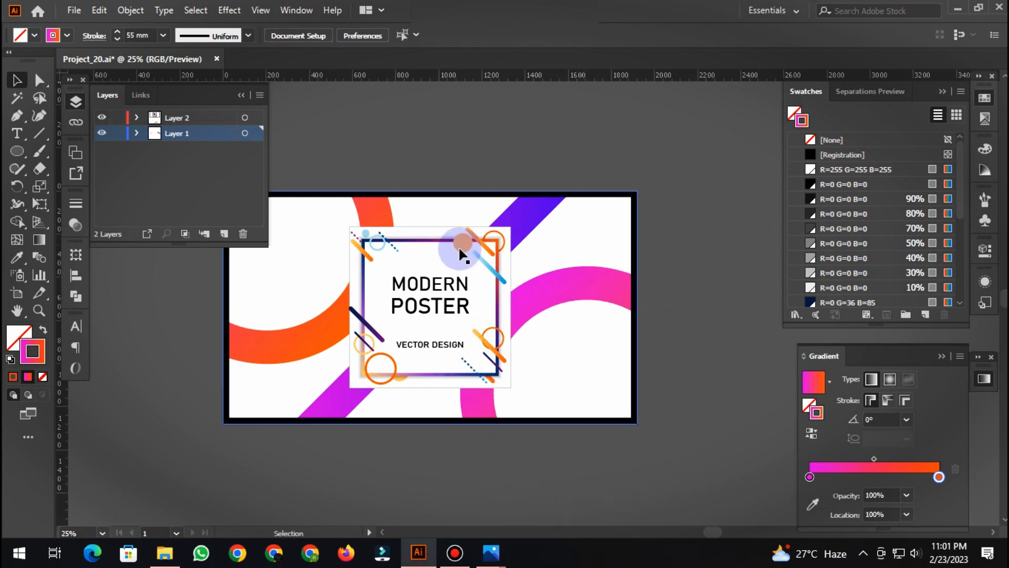
Duplicate the upper-left ring and turn the copy into a gradient-filled circle about 404 px wide near the artboard's upper-left corner.
scroll(379, 163, "up", 2)
scroll(380, 165, "up", 1)
left_click_drag(376, 266, 329, 247)
left_click_drag(219, 446, 212, 399)
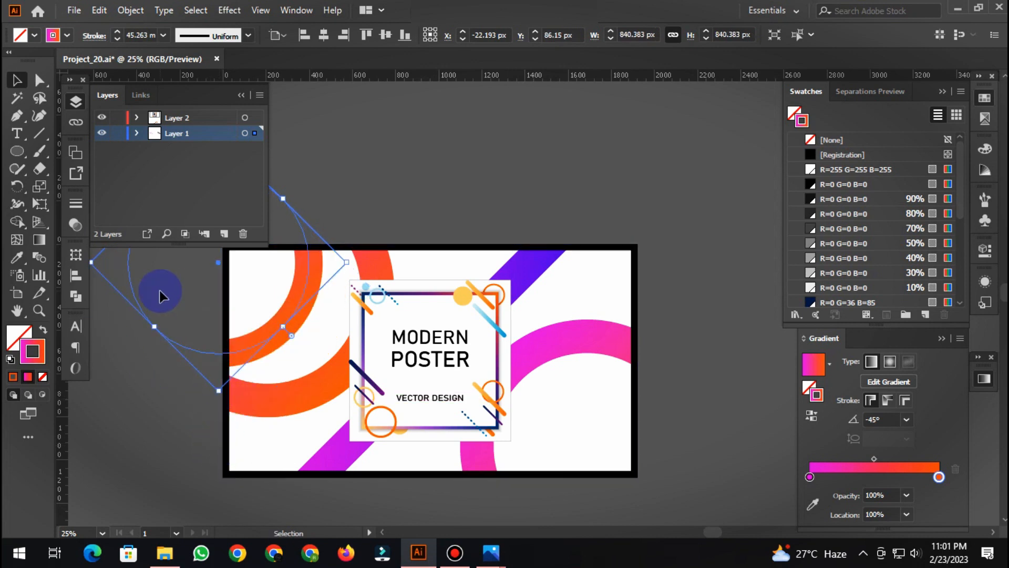
key("shift+x")
left_click_drag(149, 318, 294, 321)
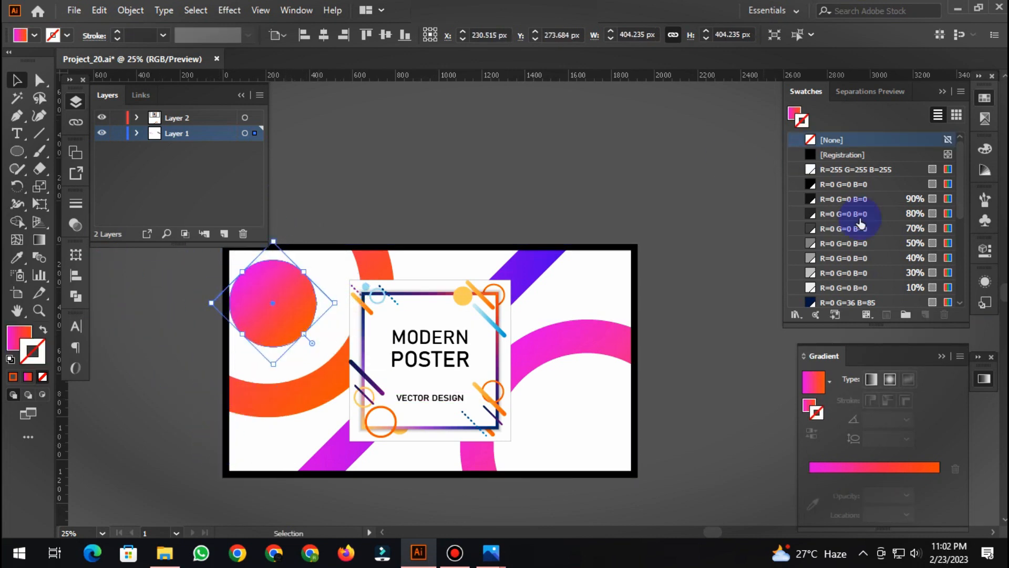
End the filled circle's gradient in blue R=2 G=144 B=200 and duplicate the circle into the artboard's lower-right area.
scroll(893, 221, "down", 4)
left_click_drag(891, 244, 940, 480)
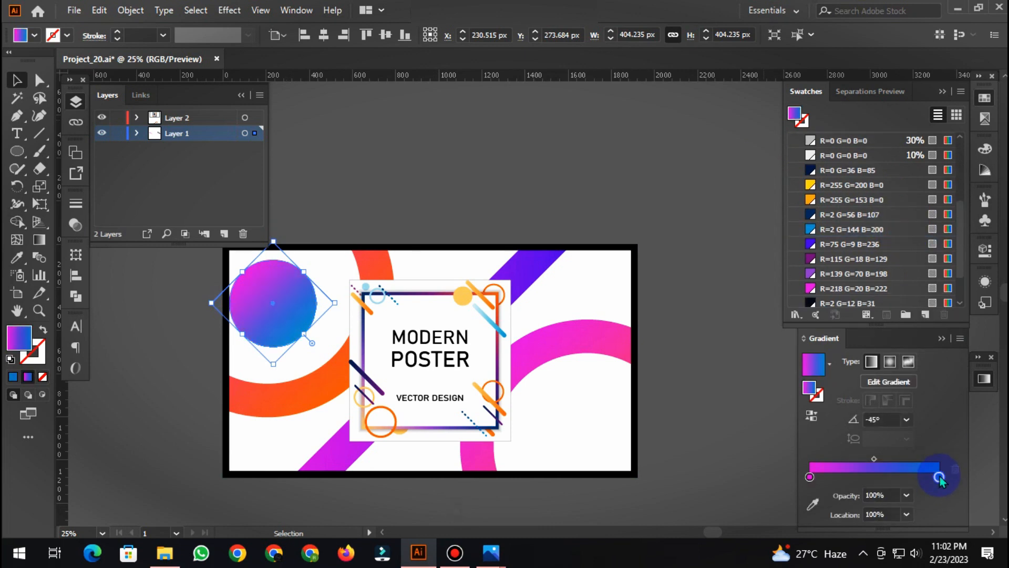
left_click_drag(268, 310, 582, 412)
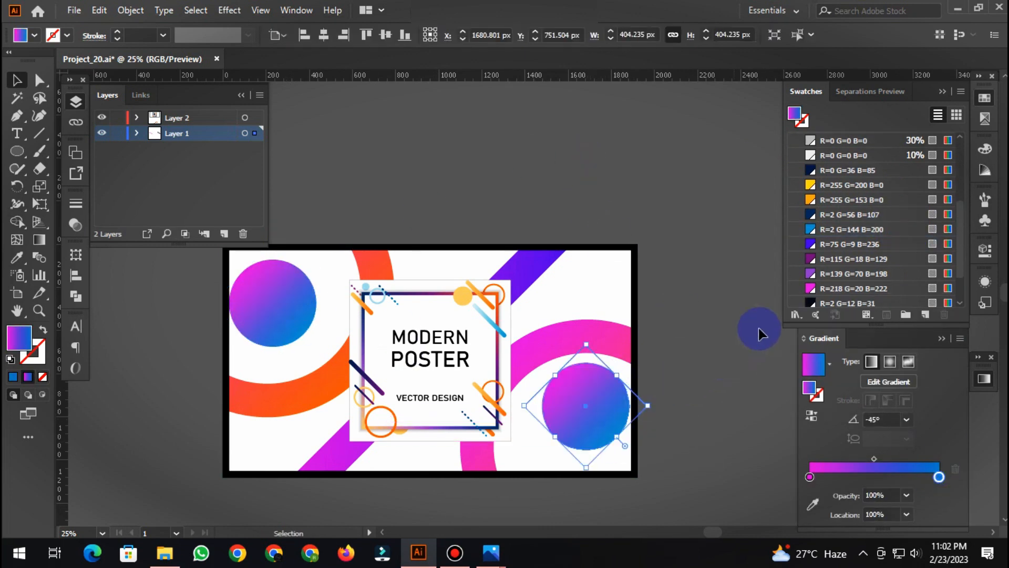
Recolor the lower-right circle's gradient to run from orange R=255 G=93 B=0 to magenta R=218 G=20 B=222.
scroll(897, 252, "down", 2)
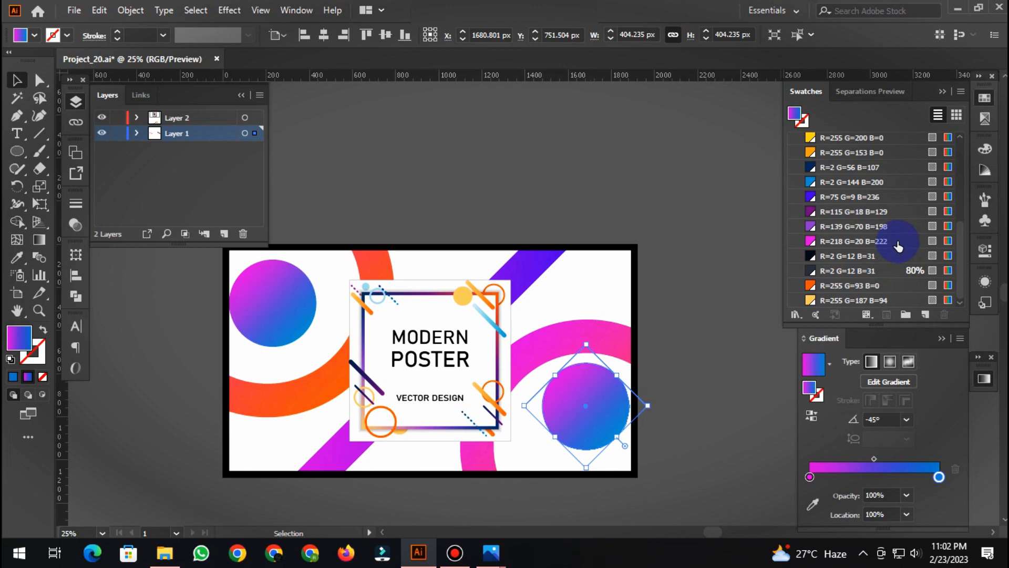
left_click(897, 242)
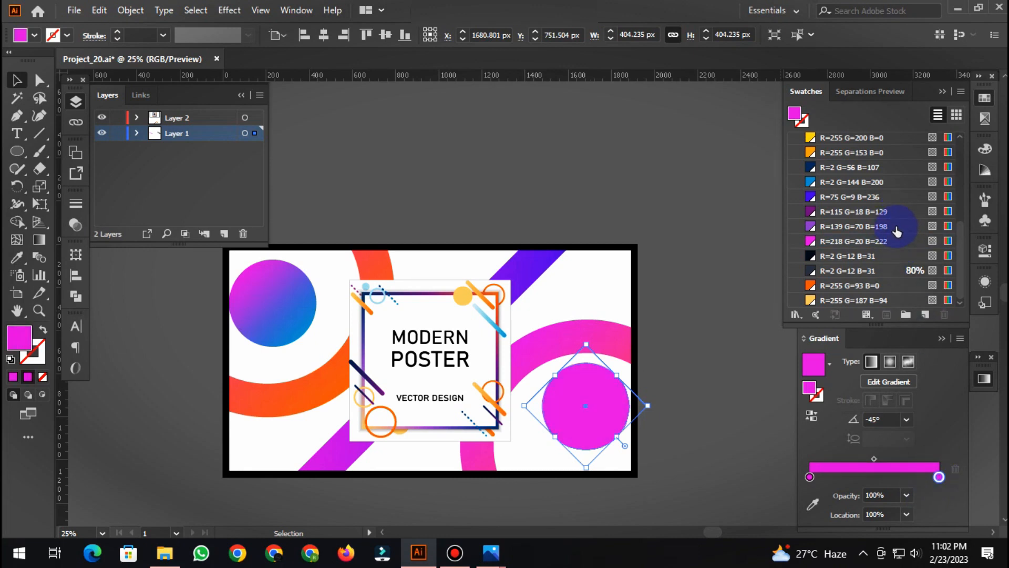
left_click_drag(890, 285, 810, 476)
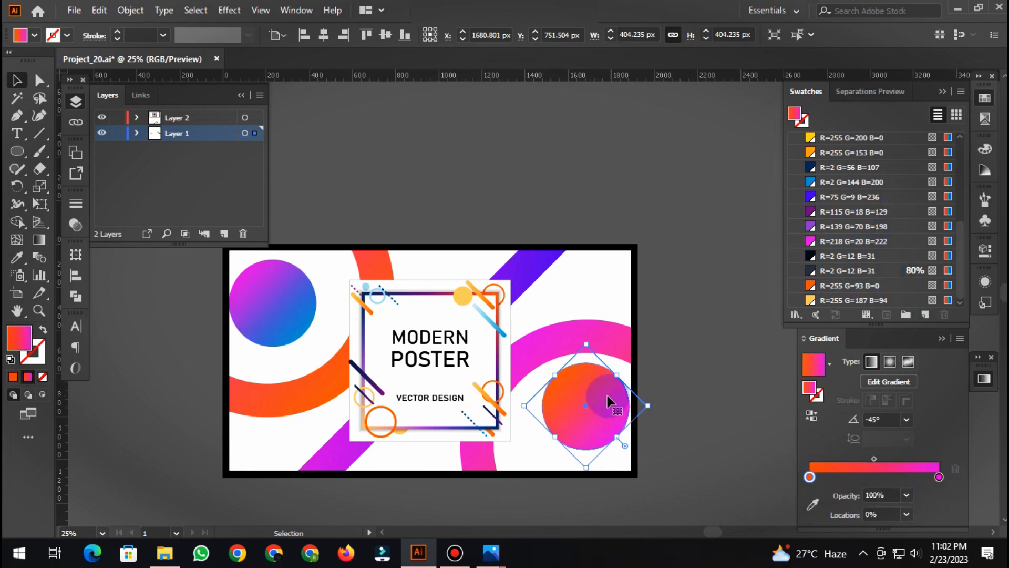
Move the lower-right circle down, swap its gradient fill to the stroke, and thicken the outline into a bold ring.
left_click_drag(609, 401, 612, 429)
key("shift+x")
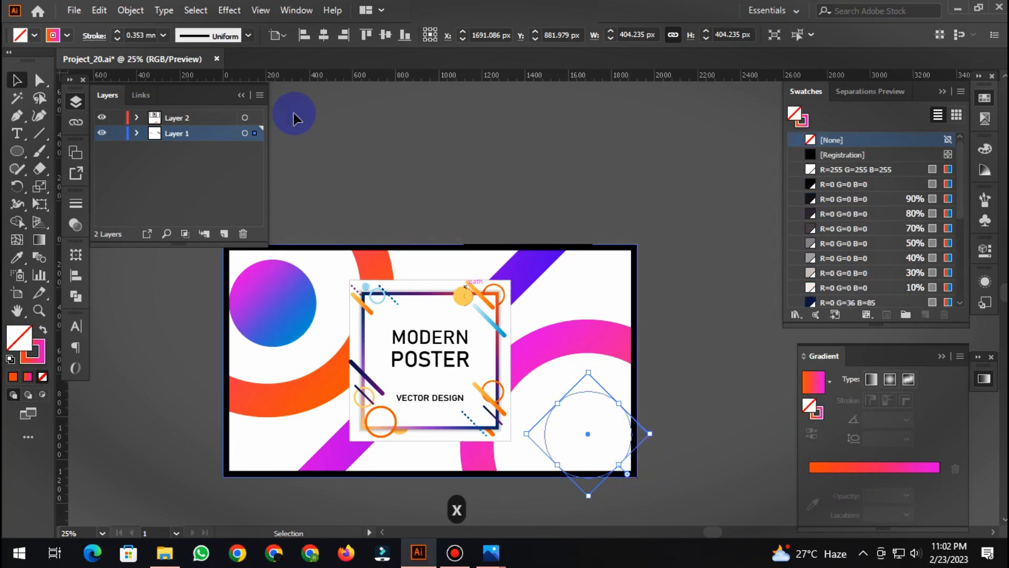
left_click(164, 35)
left_click(182, 288)
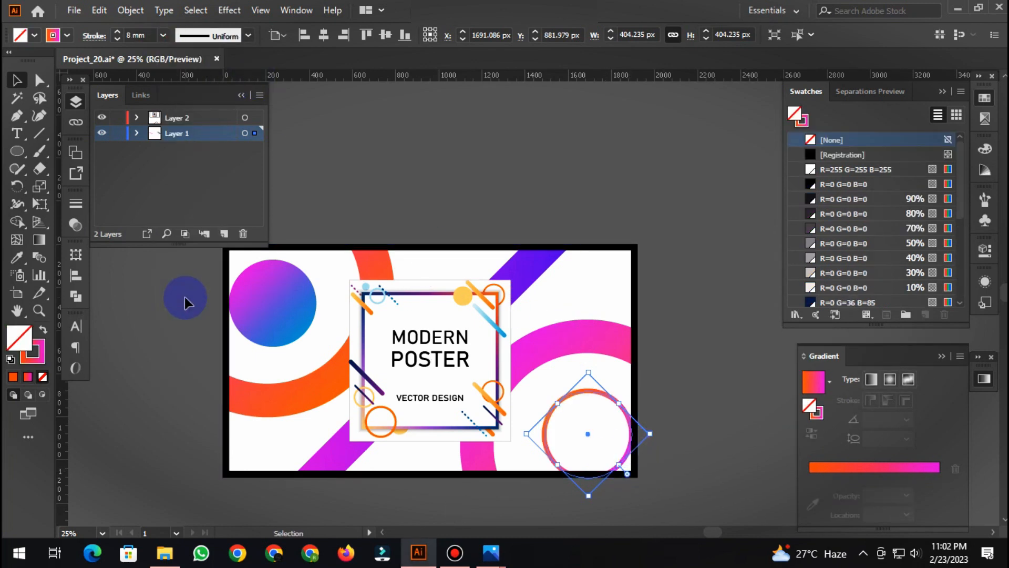
left_click(163, 36)
left_click(182, 378)
Shift the lower-right ring and the upper-left filled circle outward so the artboard's edges cut them off.
mouse_move(601, 404)
left_mouse_down()
mouse_move(588, 386)
mouse_move(620, 401)
mouse_move(611, 361)
mouse_move(626, 399)
left_mouse_up()
left_click(709, 338)
left_click_drag(290, 305, 264, 307)
left_click(376, 180)
left_click(531, 271)
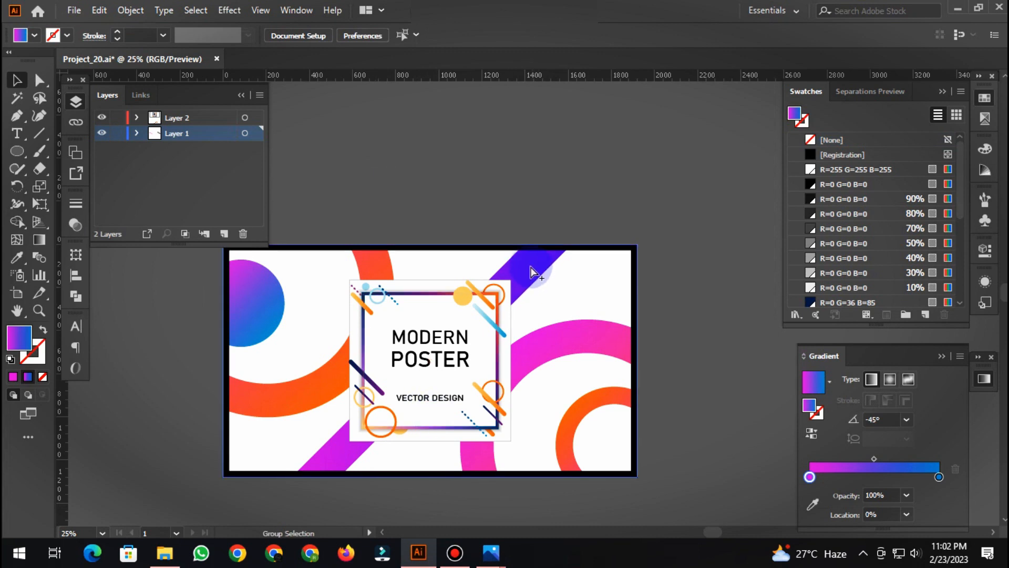
Duplicate the blue-purple diagonal stripe to the right and end the copy's gradient in orange R=255 G=93 B=0.
mouse_move(531, 272)
left_mouse_down()
mouse_move(498, 267)
mouse_move(625, 275)
left_mouse_up()
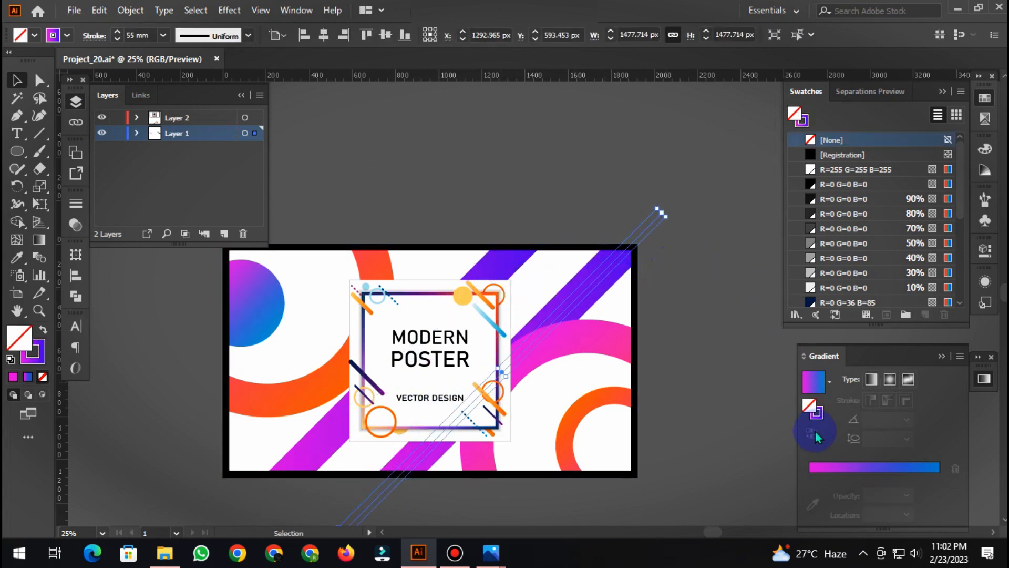
key("x")
scroll(872, 288, "down", 4)
left_click_drag(896, 286, 916, 319)
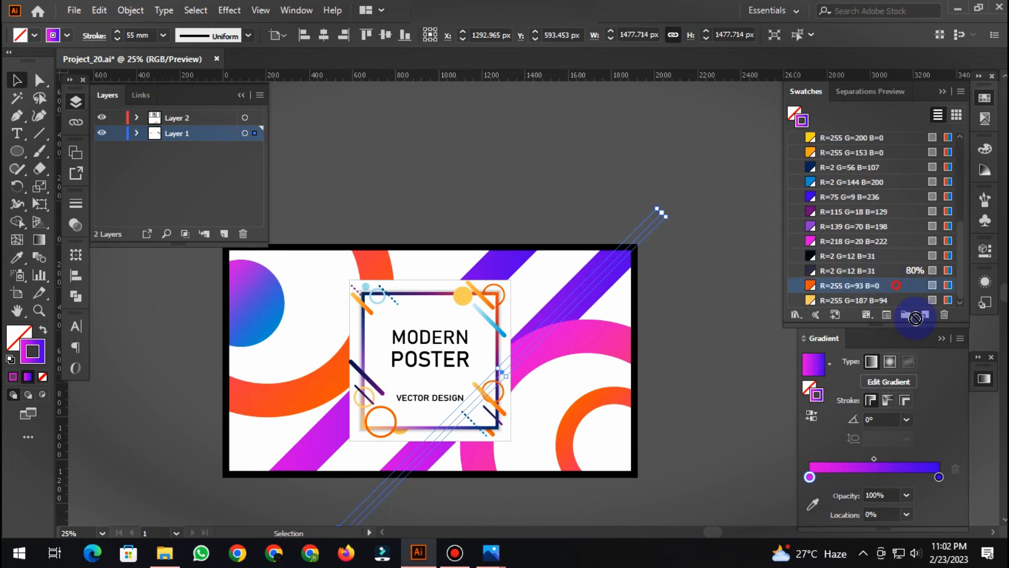
left_click_drag(935, 480, 938, 478)
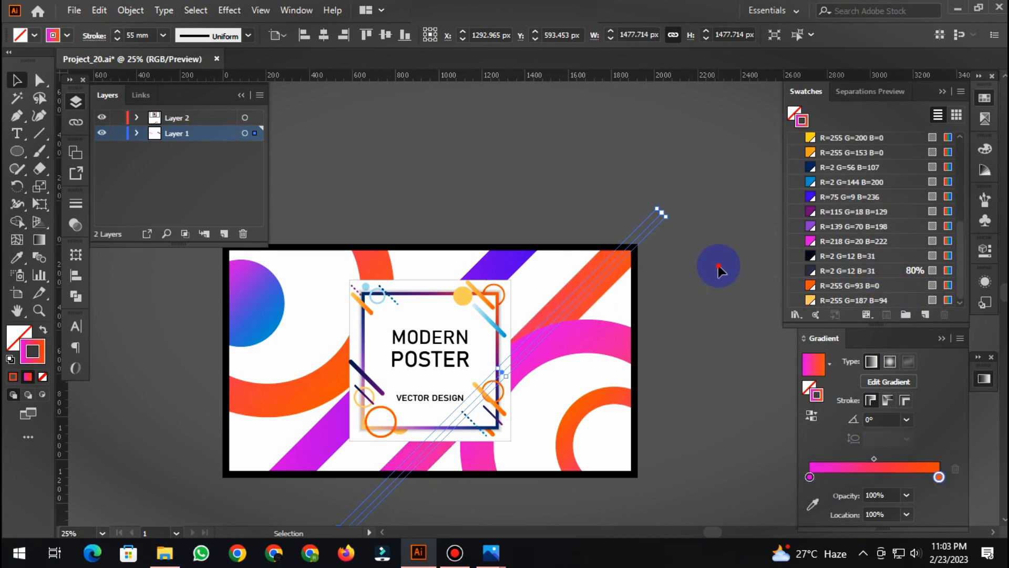
Set the orange stripe's stroke weight to 30 mm and duplicate it across the artboard's upper-left area.
left_click(163, 35)
left_click(199, 387)
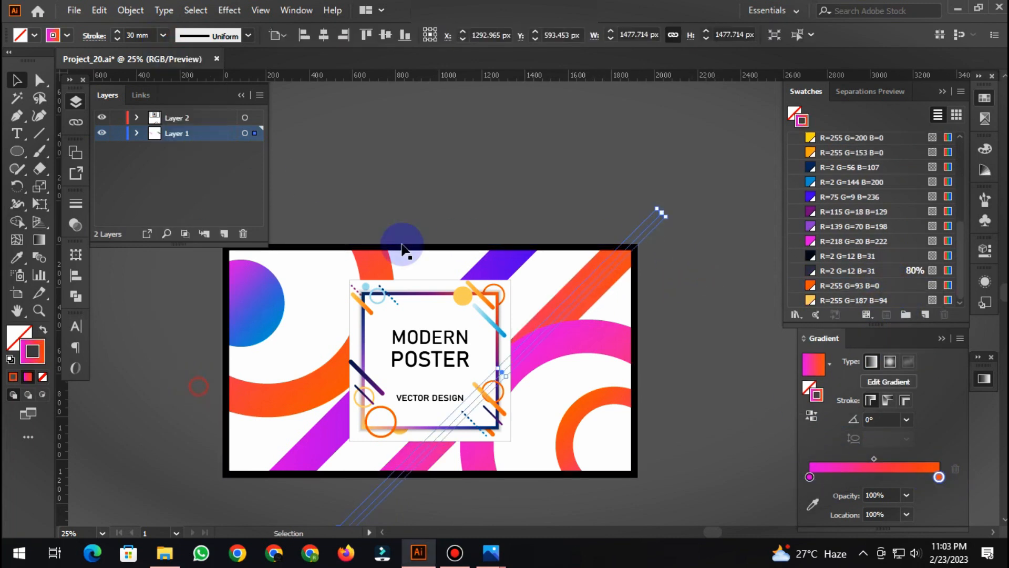
left_click_drag(626, 266, 367, 232)
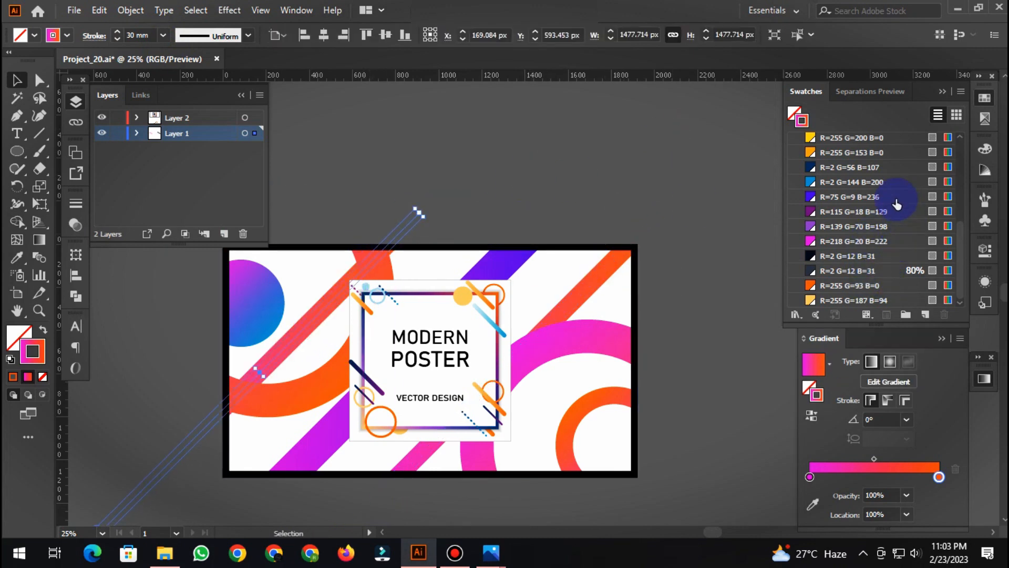
Recolor the upper-left stripe's gradient to run from blue R=75 G=9 B=236 to magenta R=218 G=20 B=222.
left_click_drag(897, 204, 810, 477)
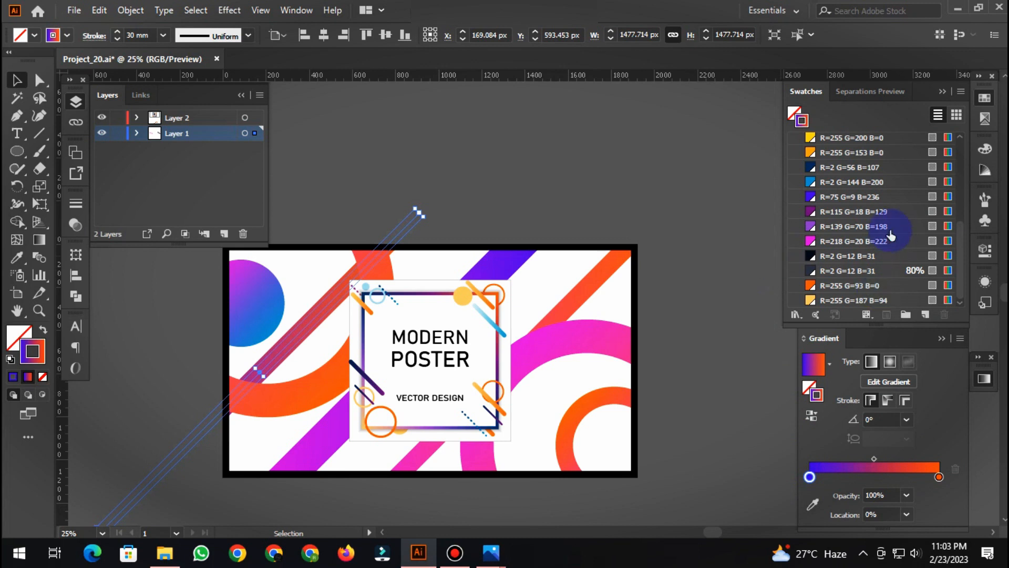
left_click_drag(899, 242, 939, 477)
left_click(600, 159)
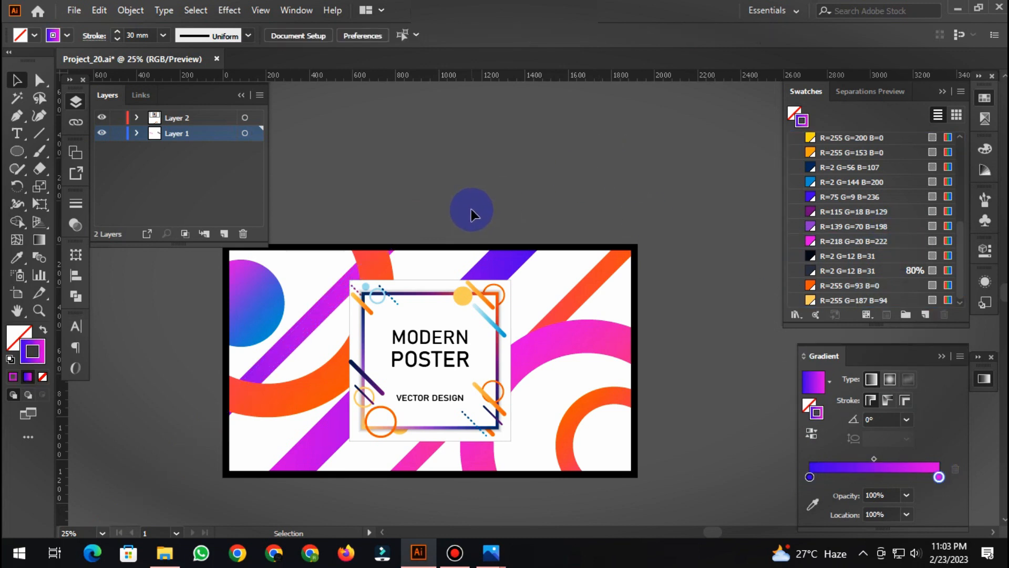
Add a Drop Shadow effect to all the gradient circles, rings and diagonal stripes in the background.
scroll(411, 473, "up", 1)
left_click(77, 101)
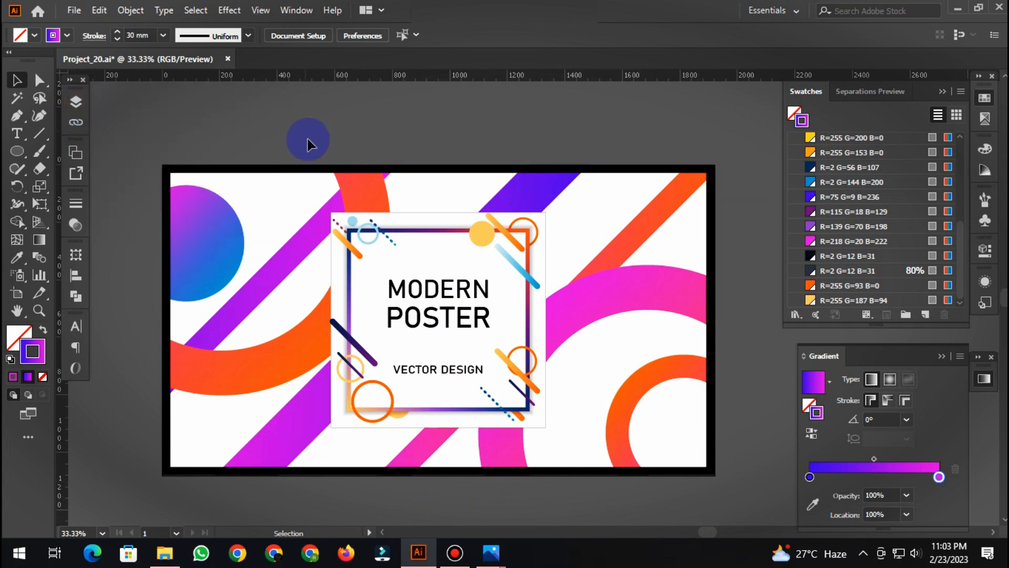
left_click(222, 229)
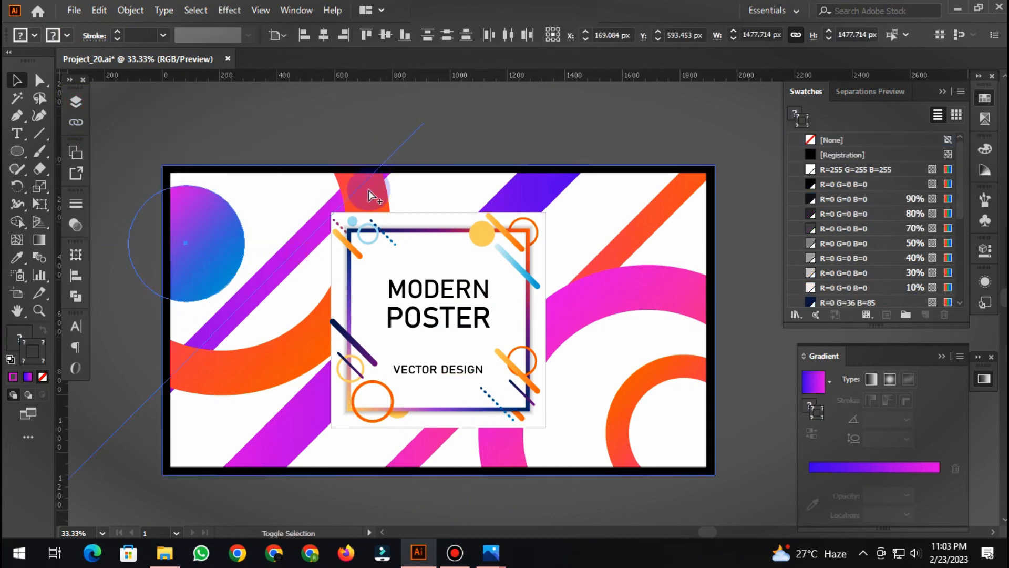
left_click(367, 204, "shift")
left_click(534, 195, "shift")
left_click(665, 215, "shift")
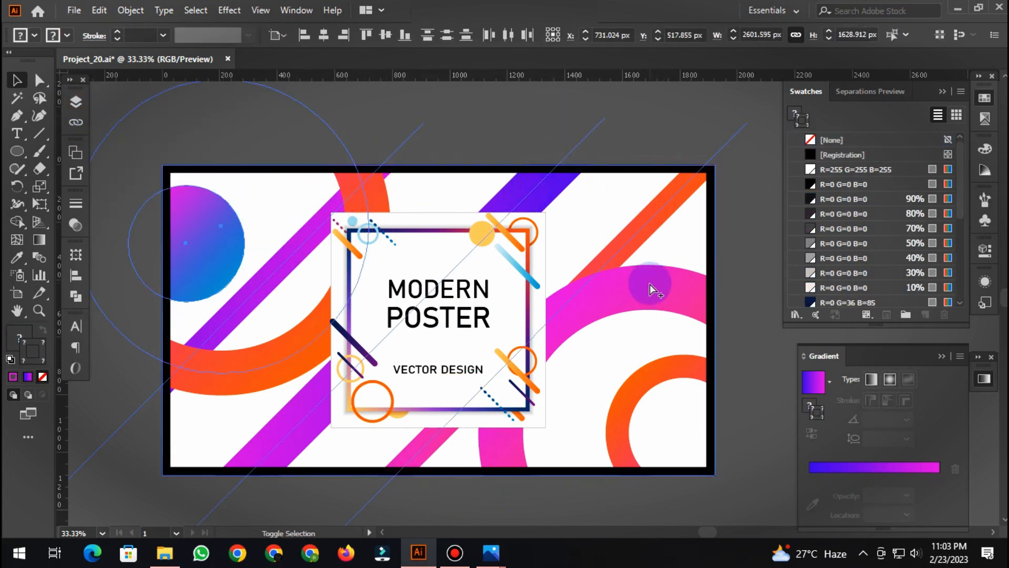
left_click(650, 285, "shift")
left_click(677, 379, "shift")
left_click(985, 282)
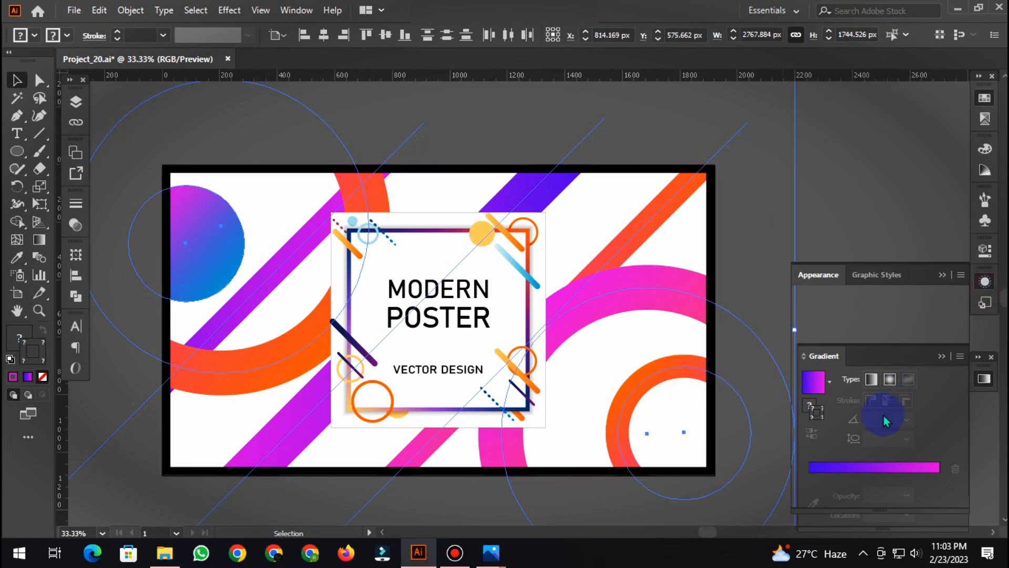
left_click(844, 500)
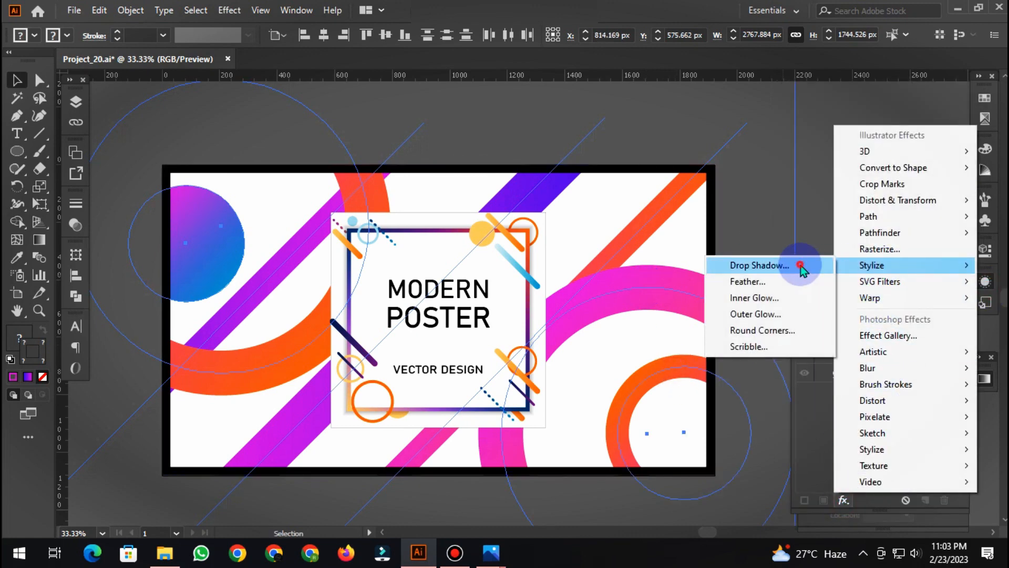
left_click(799, 266)
Preview the drop shadow and set both offsets to 0 px and the blur to 10 px.
left_click(747, 412)
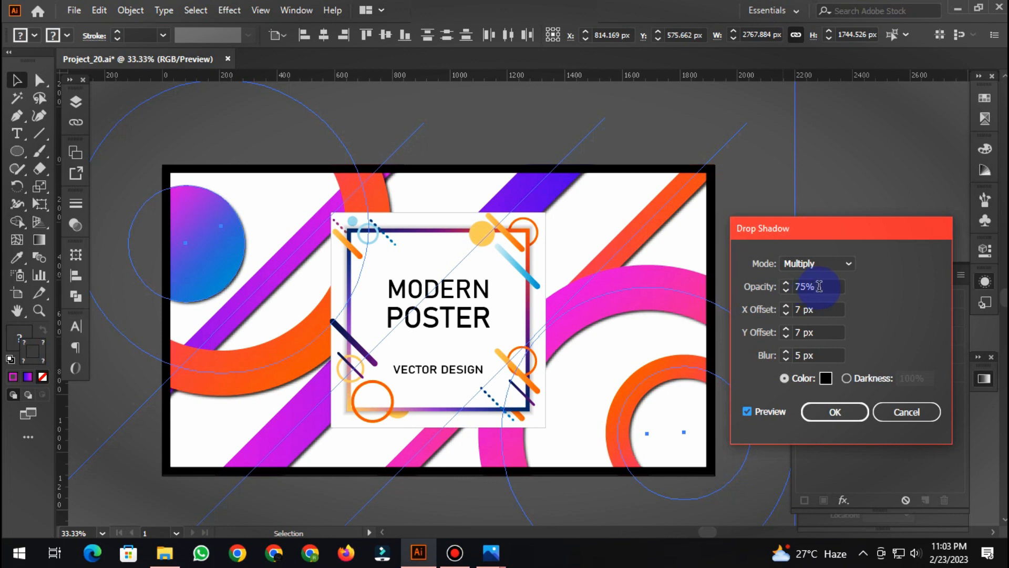
type("0")
key("Tab")
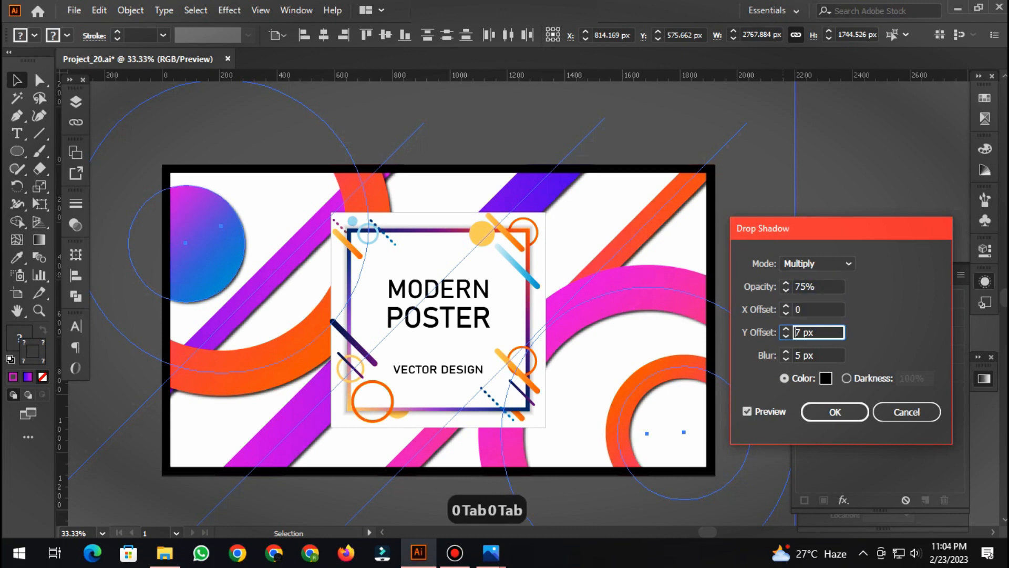
key("Tab")
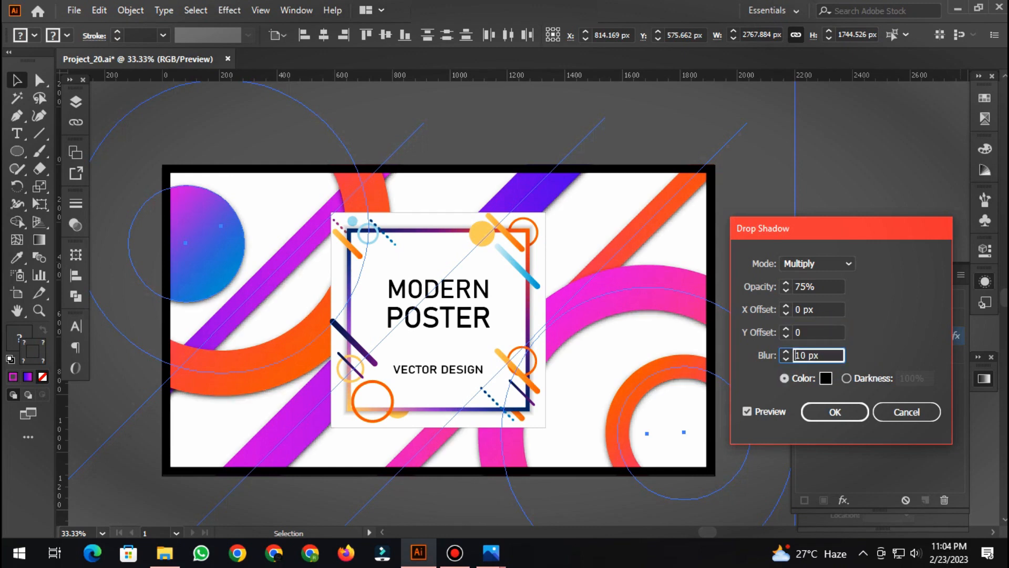
left_click(832, 332)
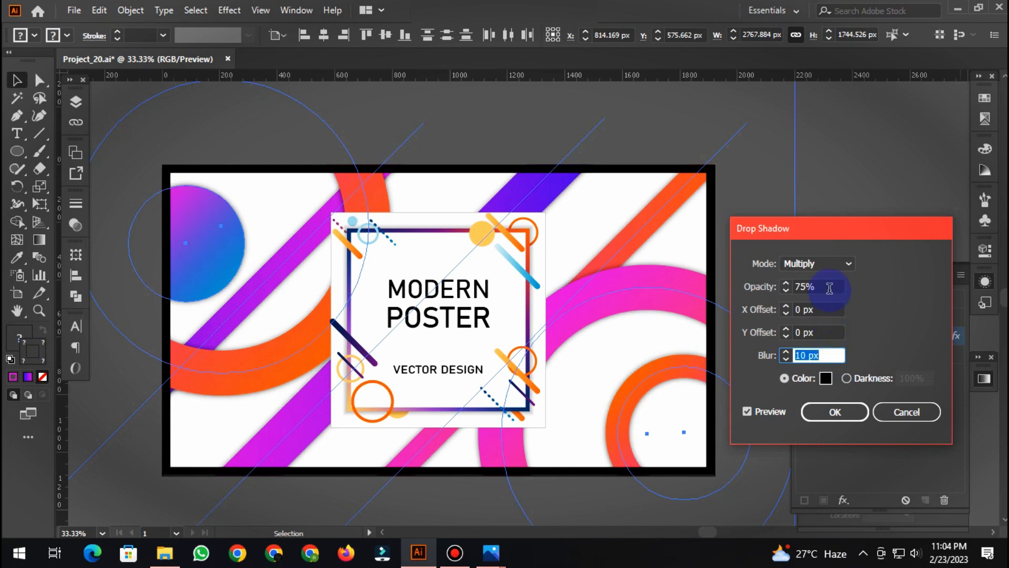
left_click(823, 420)
left_click(845, 174)
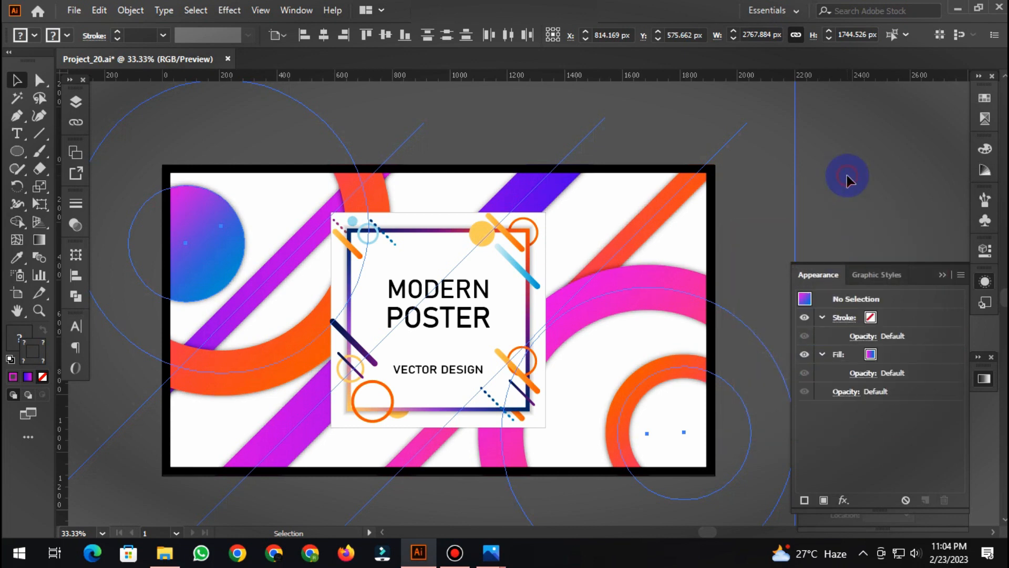
Remove the thin black outline from the white square behind the poster.
left_click(443, 376)
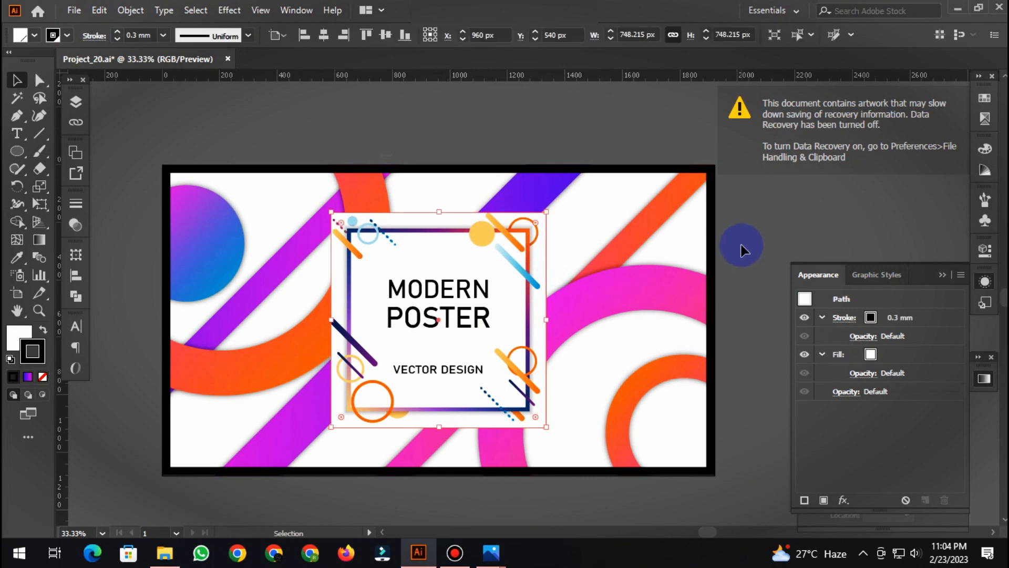
key("x")
left_click(777, 219)
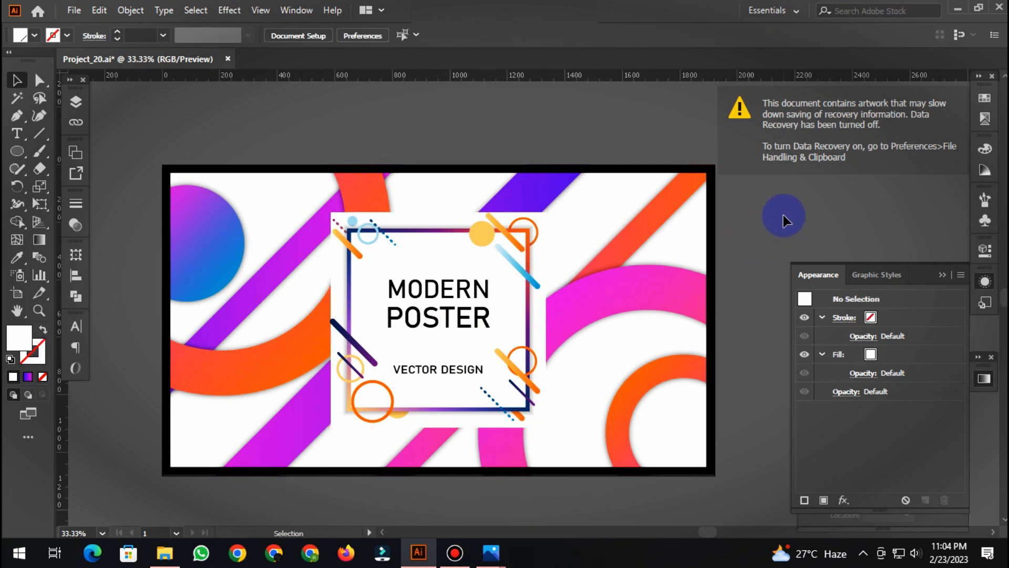
Group the poster's text, frame and decorations, and enlarge the poster with its white square to about 825 px wide.
left_click(452, 292)
left_click(452, 372, "shift")
left_click(514, 371, "shift")
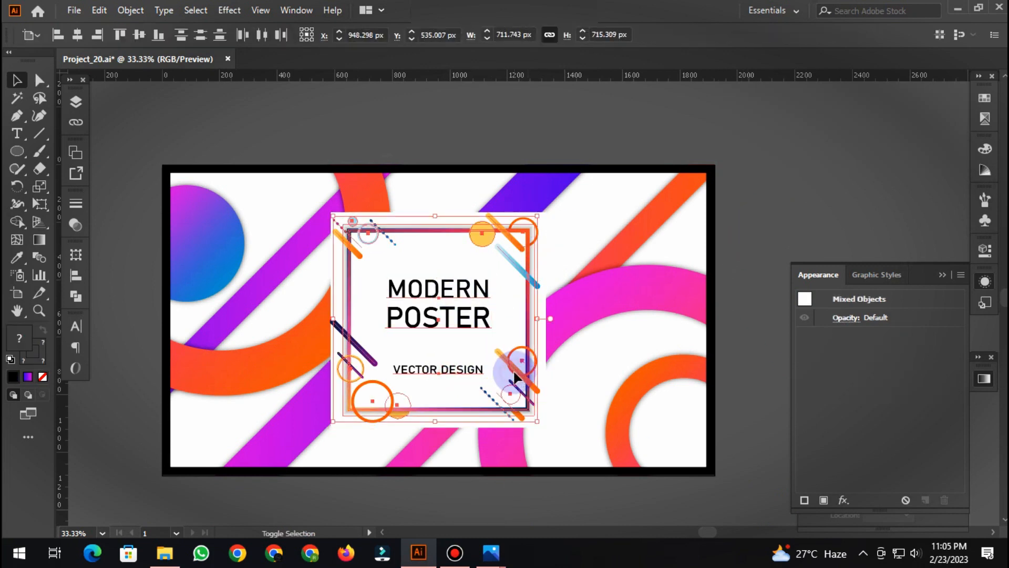
key("ctrl+g")
left_click_drag(537, 421, 557, 438)
Apply a Multiply drop shadow with 75% opacity, 0 px offsets and 10 px blur to the white square.
left_click(552, 264)
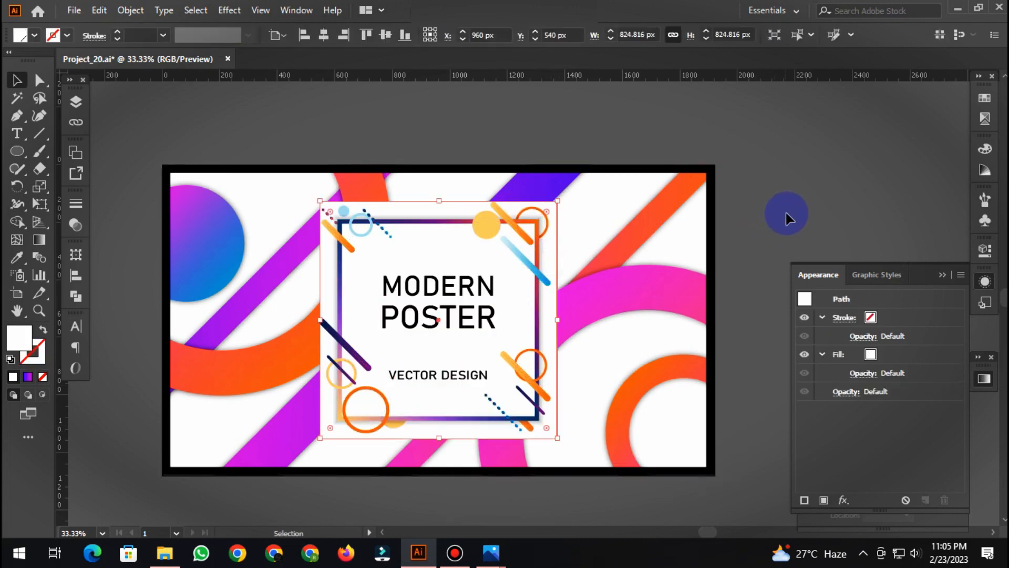
left_click(843, 500)
mouse_move(871, 263)
left_click(781, 260)
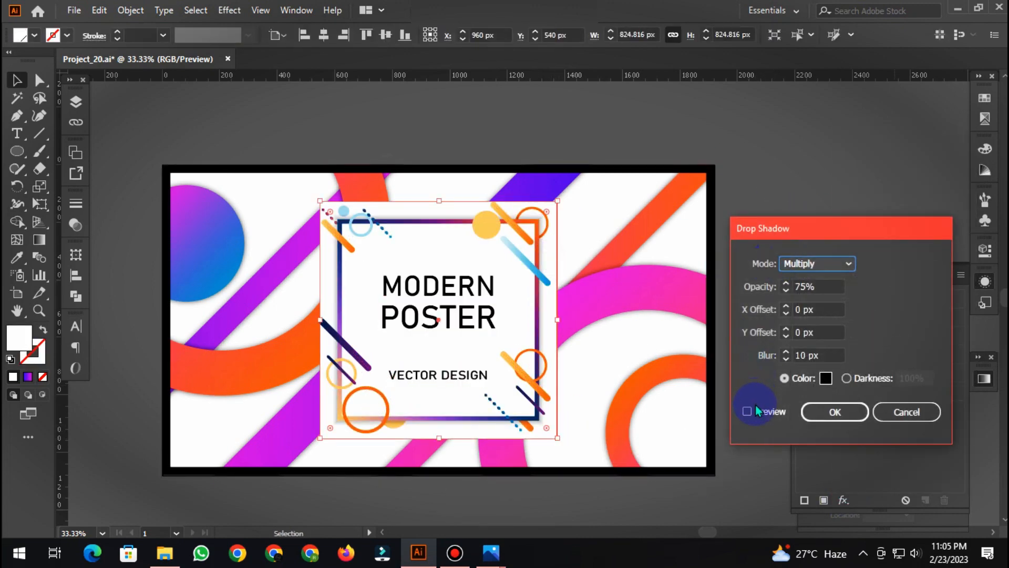
left_click(757, 412)
left_click(820, 413)
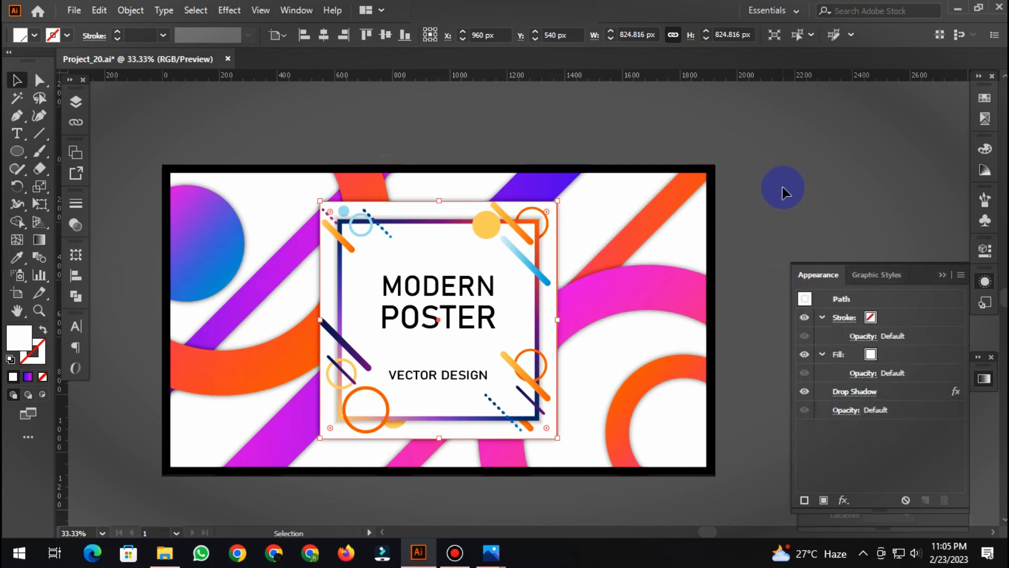
left_click(783, 183)
Draw a straight 45° line about 660 px wide and tall, sloping down to the right past the poster's upper-right corner.
scroll(782, 184, "down", 1)
scroll(484, 394, "up", 2)
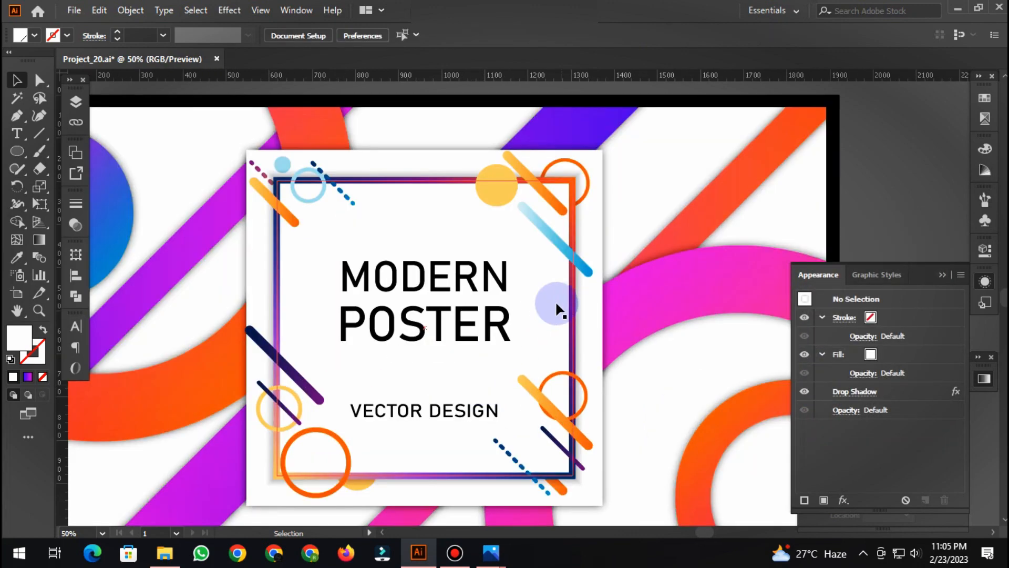
left_click_drag(506, 94, 743, 376)
scroll(705, 342, "down", 1)
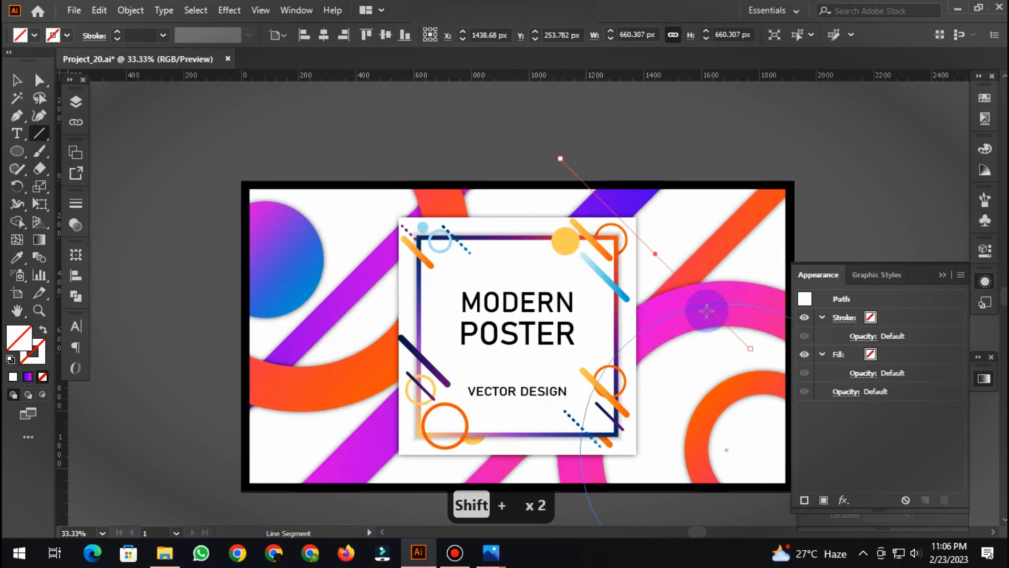
Stroke the new diagonal line in purple R=139 G=70 B=198 with a 2 mm weight.
left_click(984, 98)
scroll(893, 247, "down", 5)
left_click(873, 226)
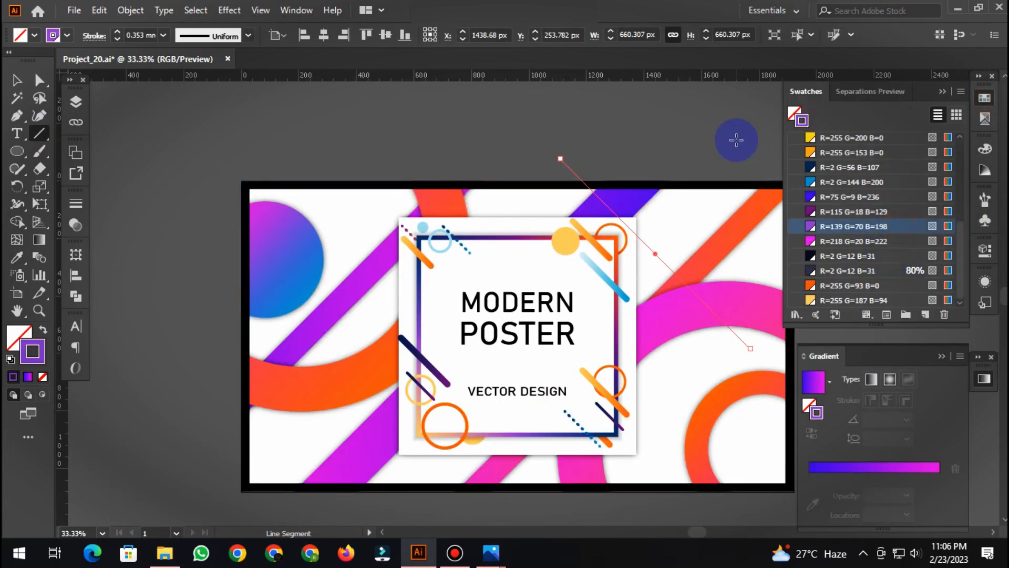
key("v")
left_click(163, 35)
left_click(180, 166)
left_click(594, 111)
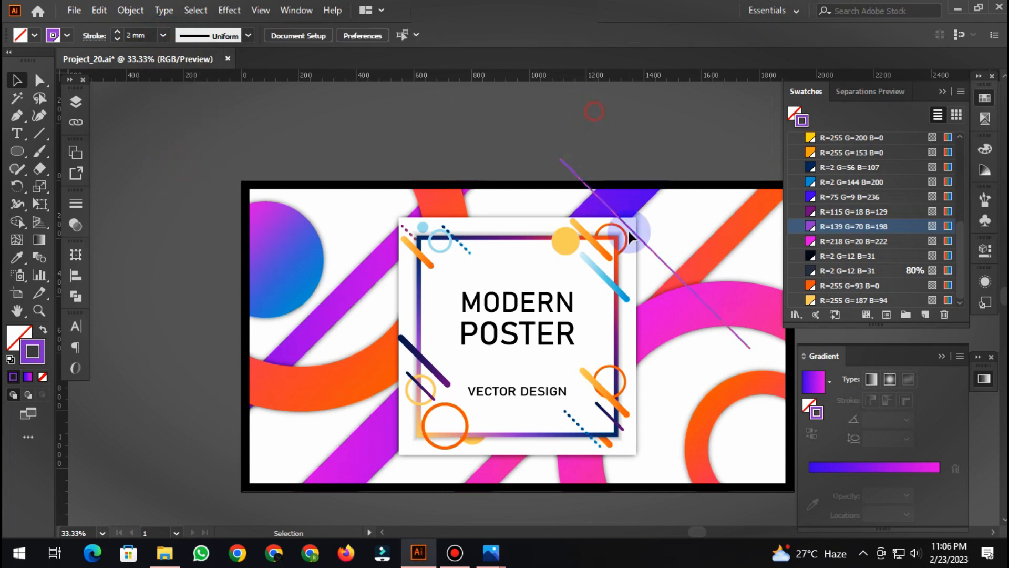
Duplicate the purple line beyond the poster's lower-left corner and blend the two lines together.
left_click_drag(610, 213, 332, 402)
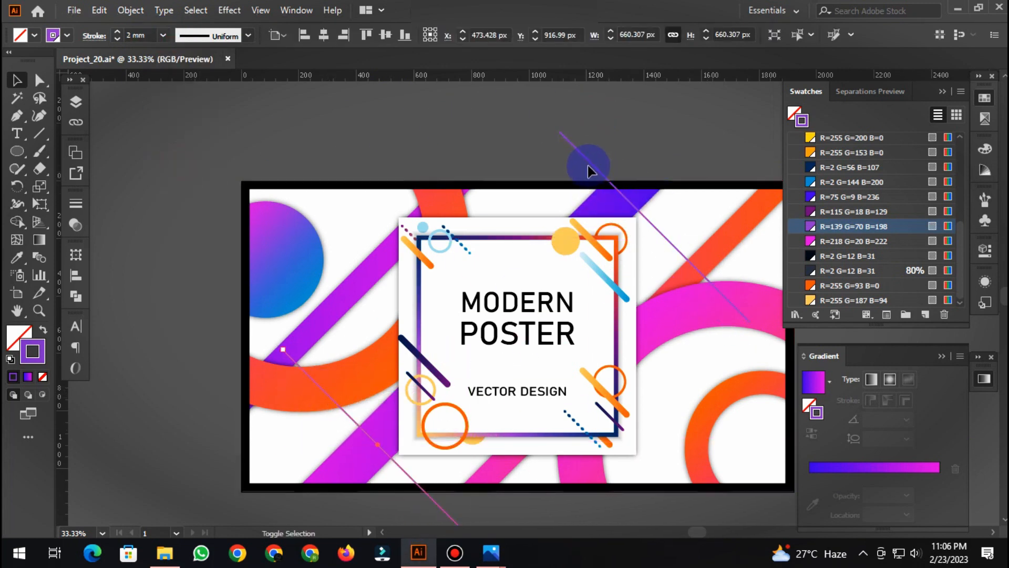
left_click(590, 162, "shift")
key("ctrl+alt+b")
Set the line blend's spacing to Specified Steps with about 48 steps, forming a dense pattern of diagonal stripes.
key("w")
key("Return")
key("Tab")
key("Tab")
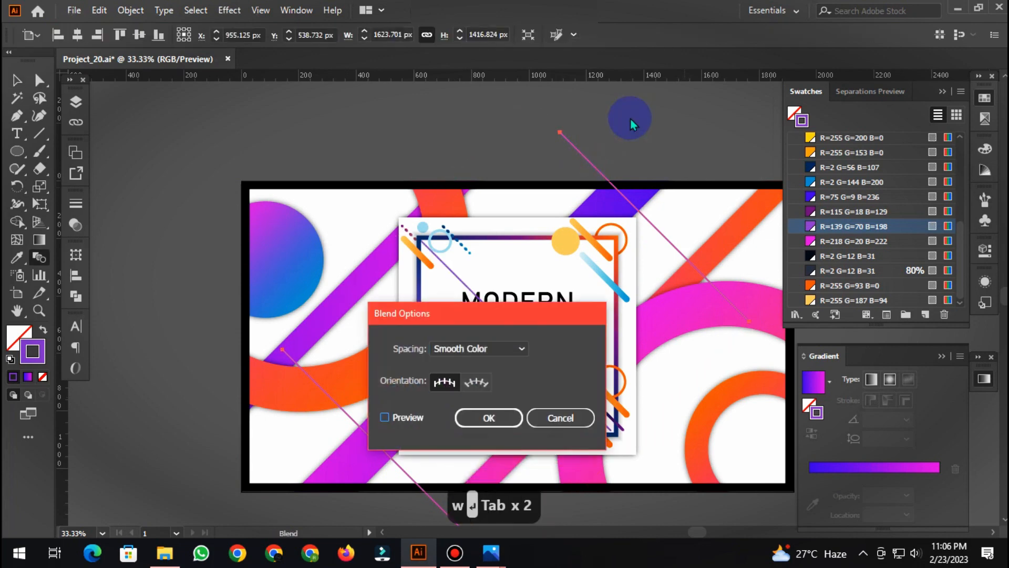
key("shift+Tab")
key("Up")
key("Up")
key("Up")
key("Up")
key("Up")
key("Up")
key("Up")
key("Up")
key("Up")
key("Up")
key("Up")
key("Up")
key("Up")
key("Up")
key("Up")
key("Up")
key("Up")
key("Up")
key("Up")
key("Up")
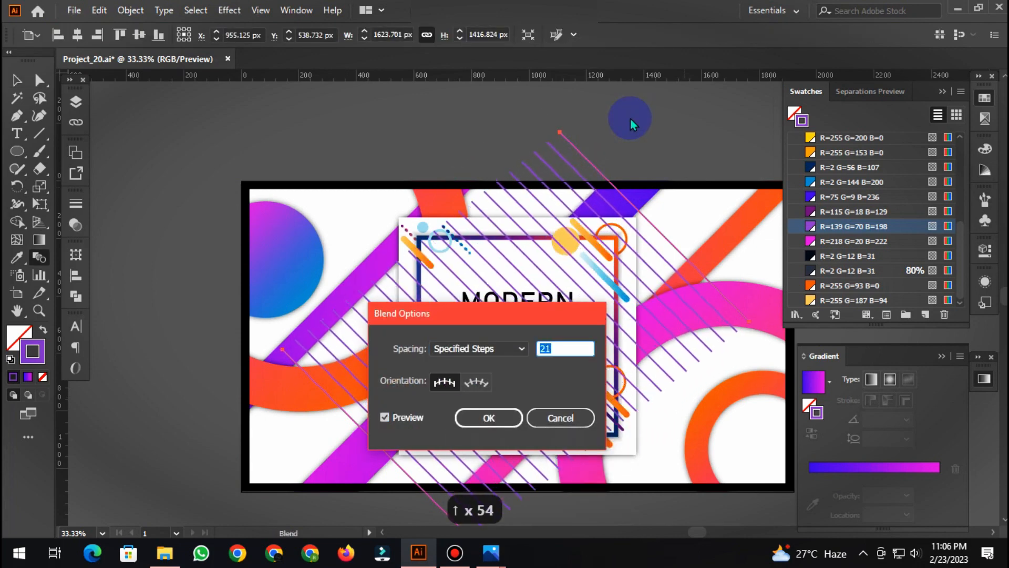
key("Up")
key("Up")
key("Up")
key("Up")
key("Up")
key("Up")
key("Up")
key("Up")
key("Up")
key("Up")
key("Up")
key("Up")
key("Up")
key("Up")
key("Up")
key("Up")
key("Up")
key("Up")
key("Up")
key("Up")
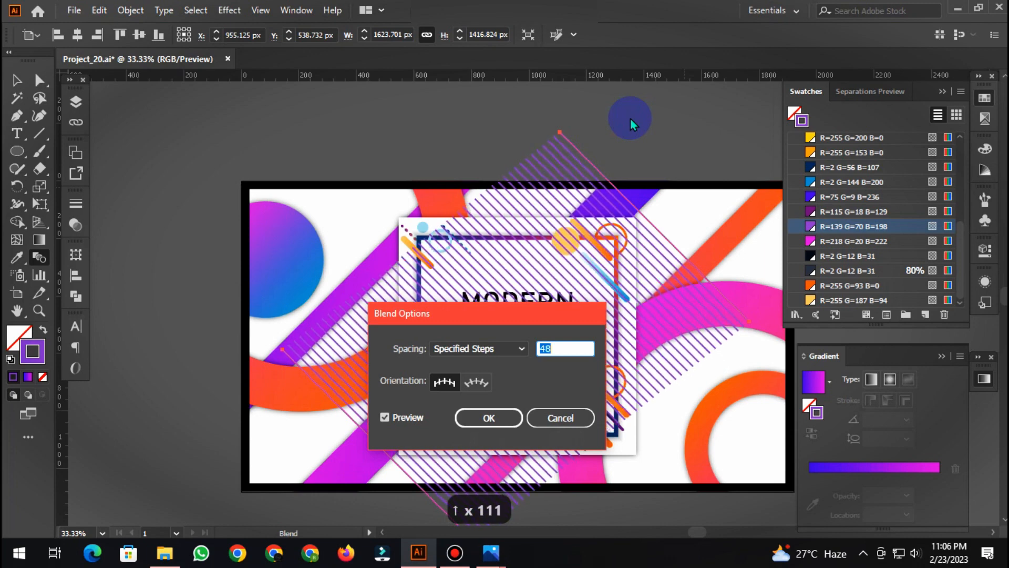
key("Down")
key("Down")
key("Return")
key("v")
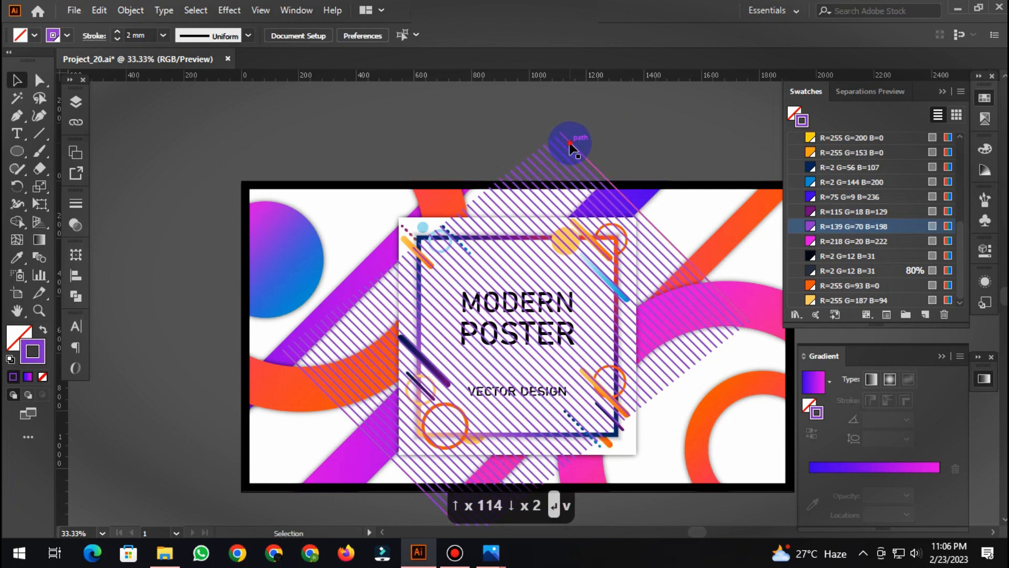
Paste a copy of the poster's square frame in front and use it as a clipping mask for the blended purple lines.
key("ctrl+3")
key("ctrl+c")
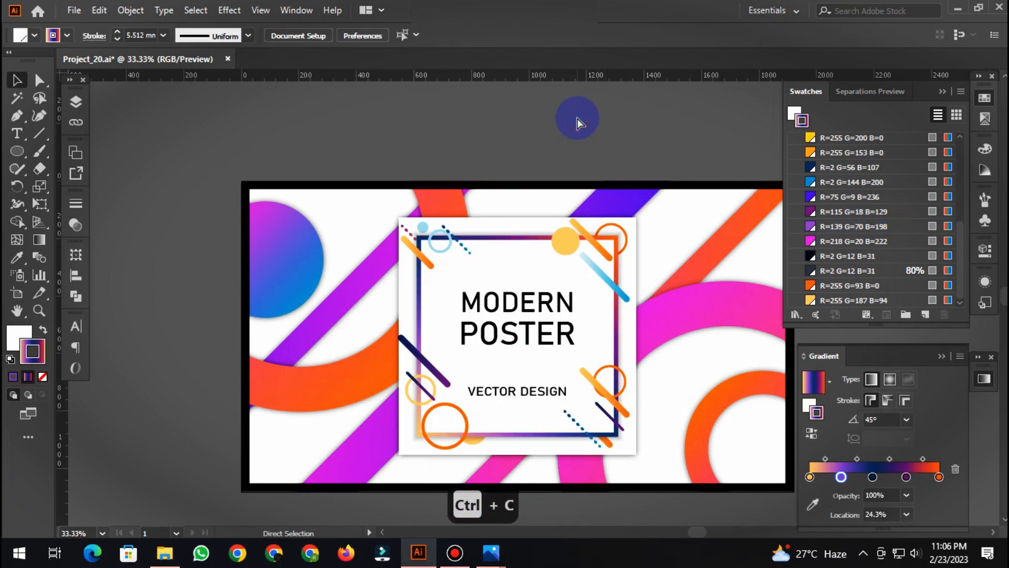
key("ctrl+alt+3")
key("ctrl+f")
key("ctrl+3")
left_click(571, 147)
key("ctrl+3")
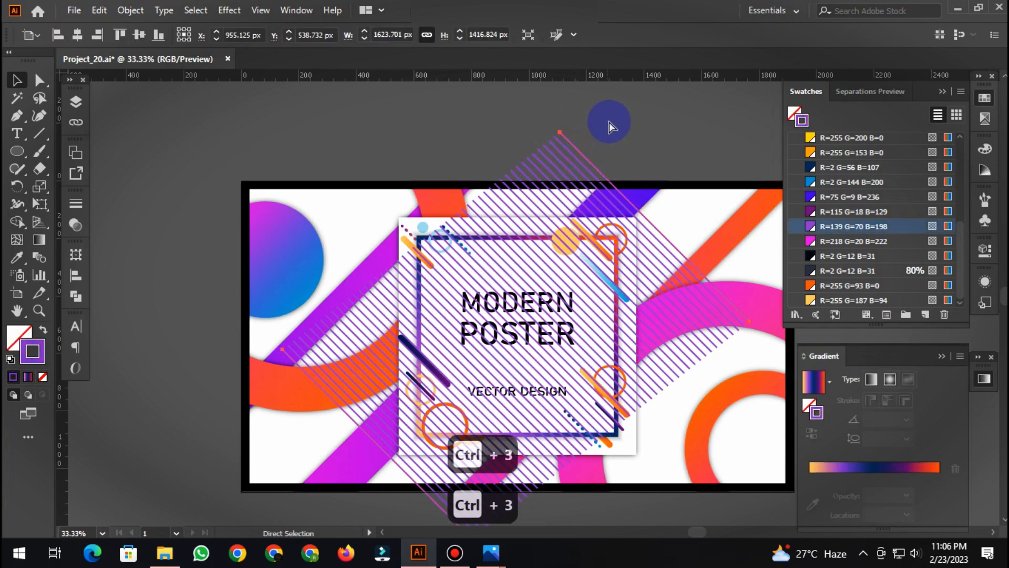
key("ctrl+alt+3")
key("ctrl+7")
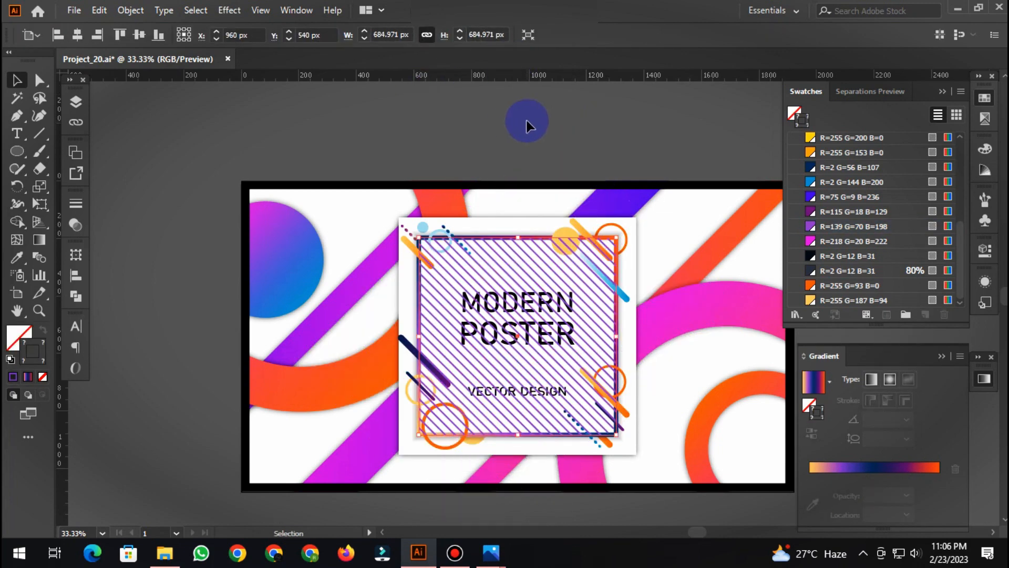
Cut the clipped purple stripes and paste them in front of the poster's white square, beneath the frame, text and corner decorations.
key("ctrl+x")
left_click(513, 270)
key("ctrl+f")
Set the clipped purple stripe pattern to Normal blending mode with 12% opacity.
left_click(497, 281)
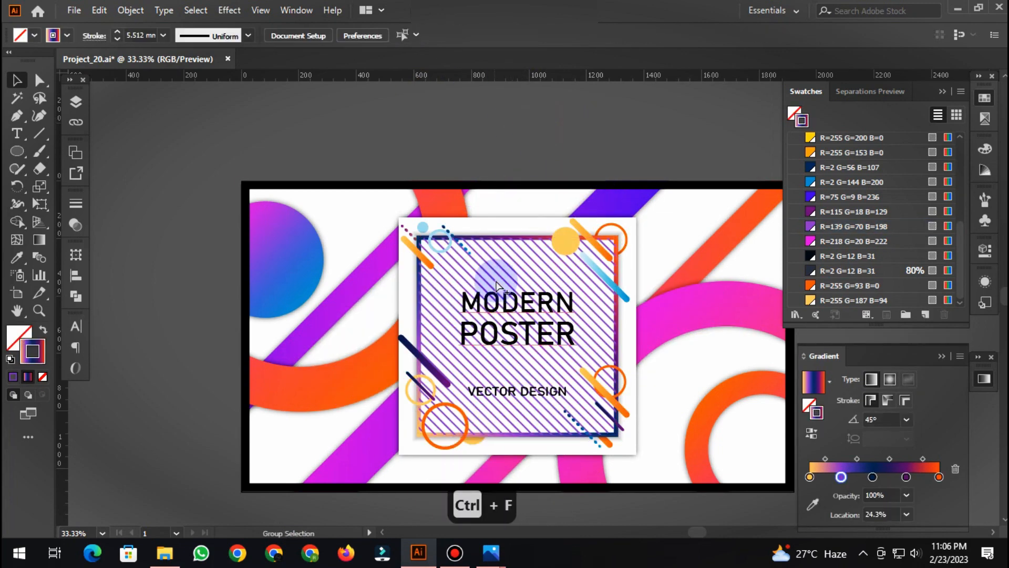
left_click(76, 225)
left_click(121, 220)
left_click(142, 357)
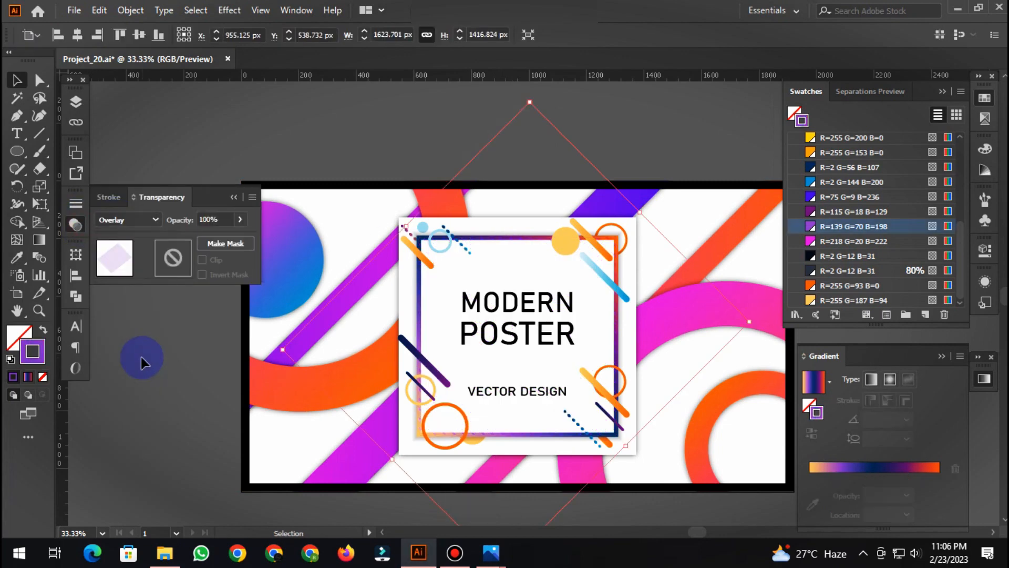
left_click(135, 220)
left_click(139, 236)
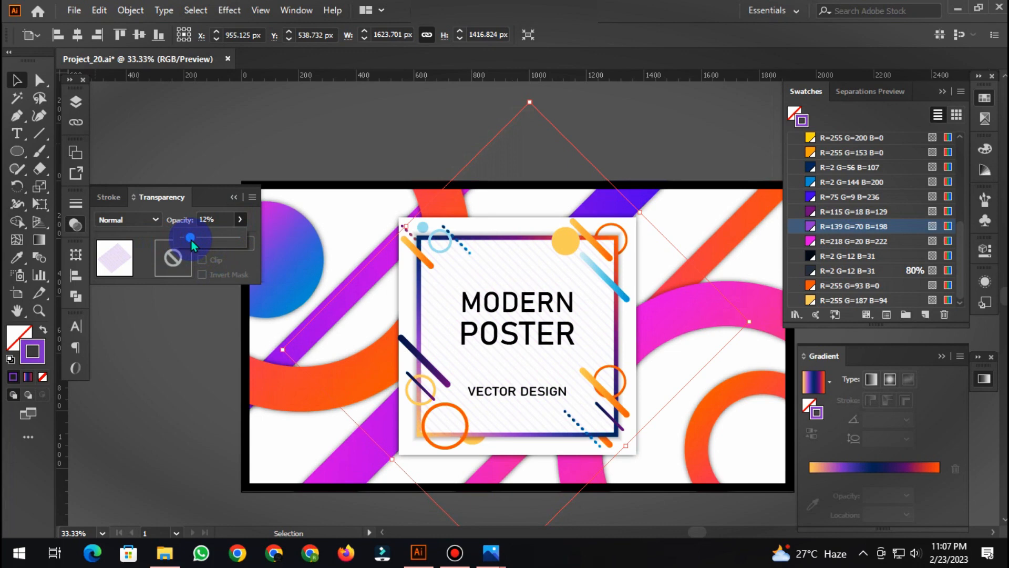
left_click(78, 223)
left_click(626, 152)
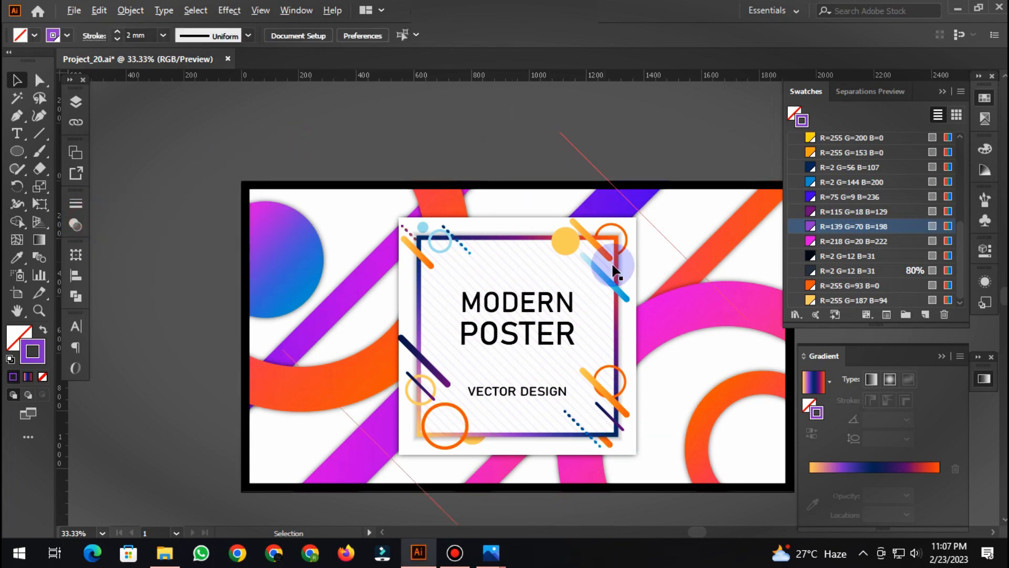
Examine the stripe pattern's clipping square along the frame's upper edge and upper-right corner up close.
scroll(617, 253, "up", 1)
scroll(617, 252, "up", 1)
scroll(496, 141, "up", 1)
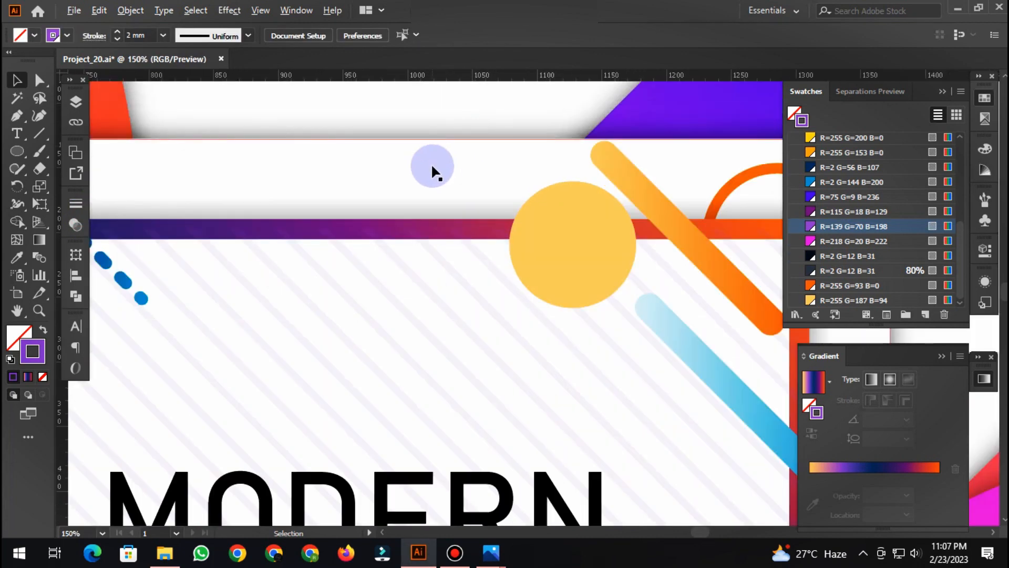
left_click(342, 230)
scroll(187, 223, "right", 20)
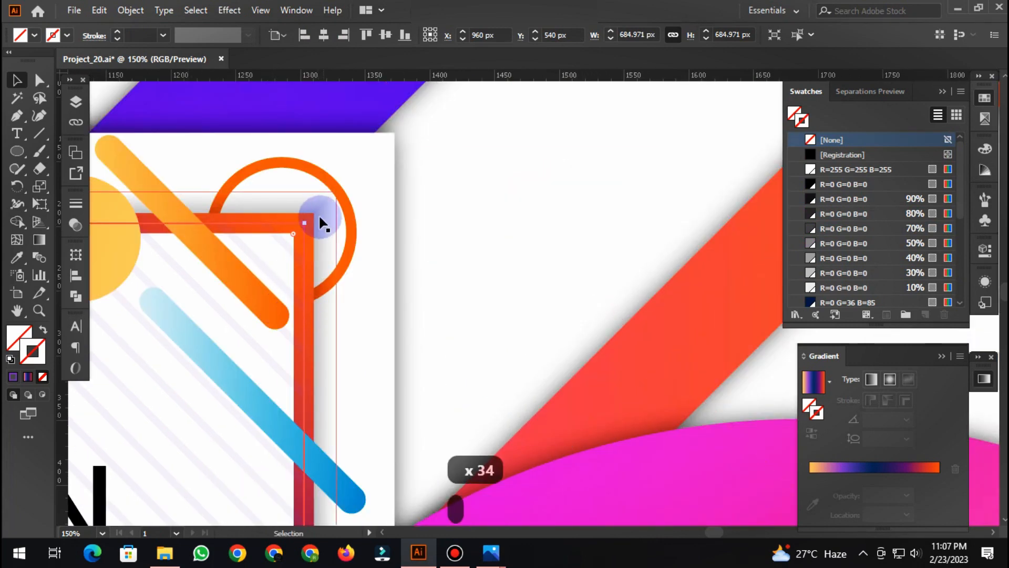
scroll(319, 217, "up", 3)
left_click_drag(305, 221, 421, 278)
scroll(420, 279, "down", 5)
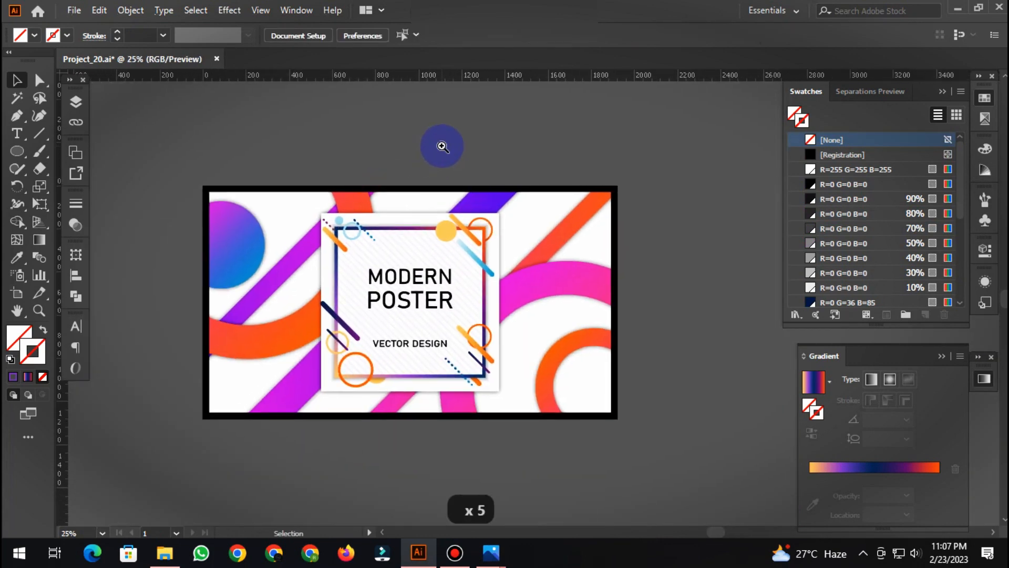
key("z")
left_click_drag(196, 162, 633, 463)
key("space")
left_click_drag(644, 376, 548, 397)
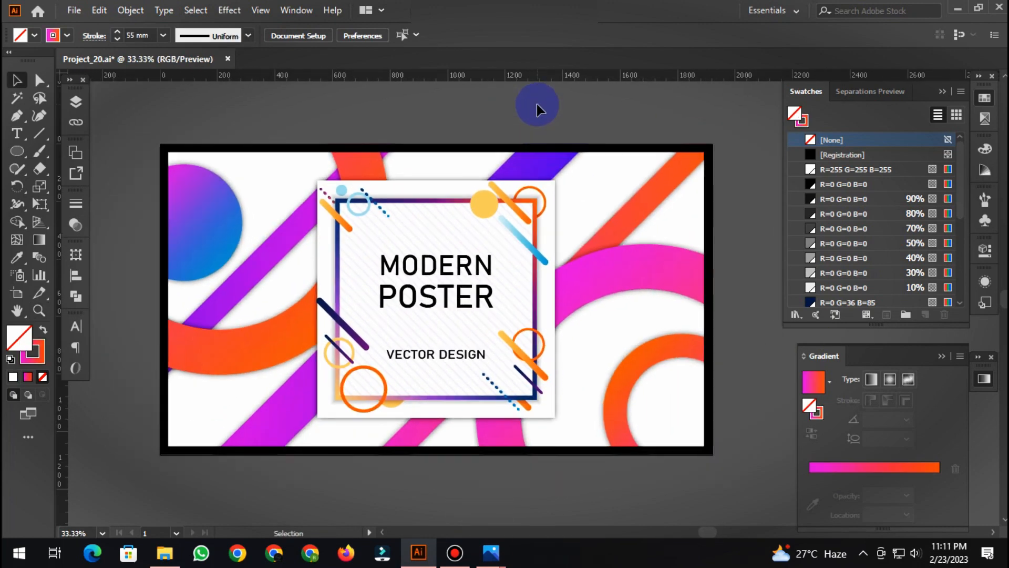
Shift the purple, blue-violet and orange diagonal background bars toward the lower right, spacing them out around the poster.
left_click_drag(269, 293, 270, 294)
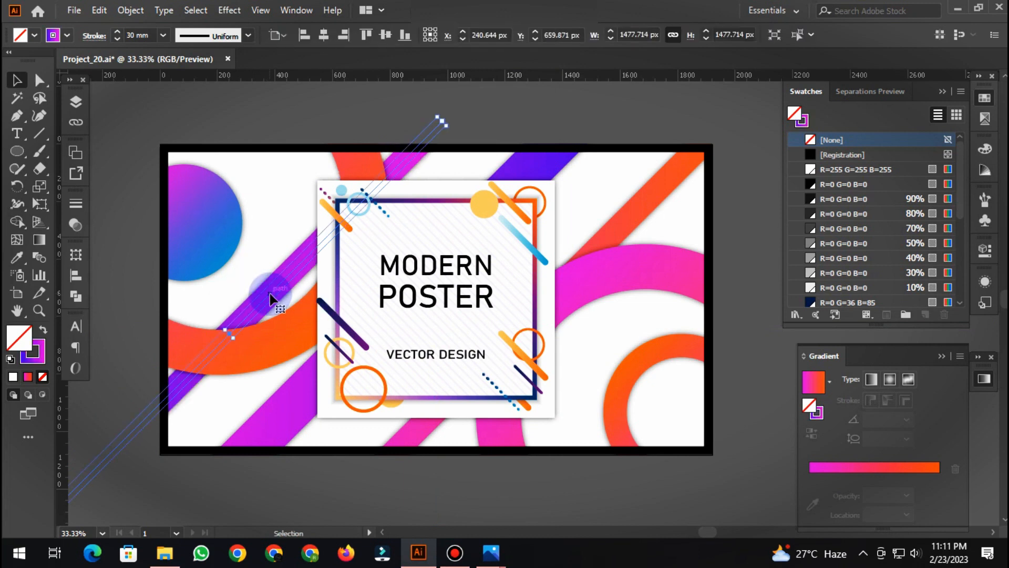
left_click_drag(557, 181, 557, 181)
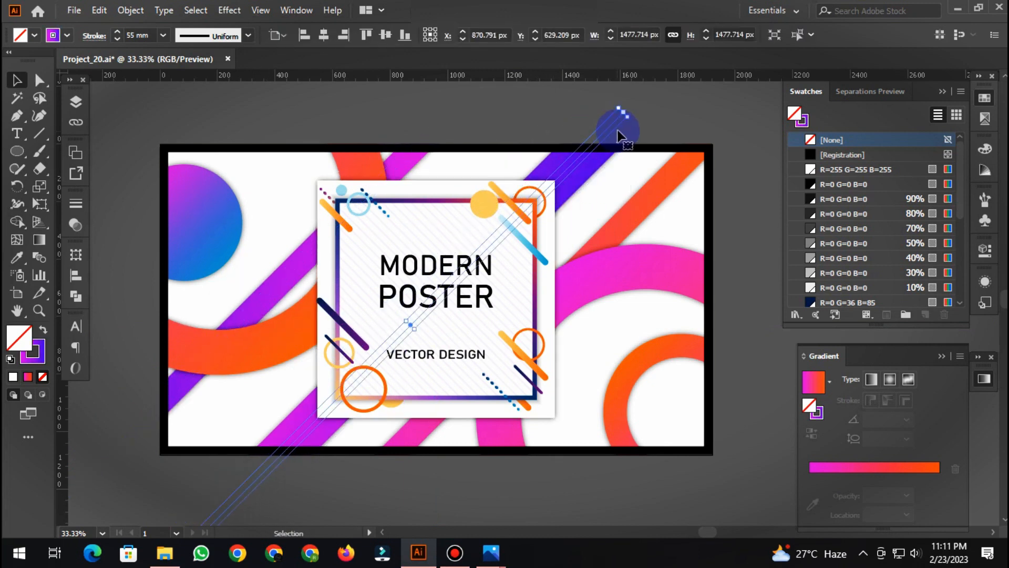
left_click(663, 111)
left_click_drag(671, 210, 757, 257)
left_click(761, 258)
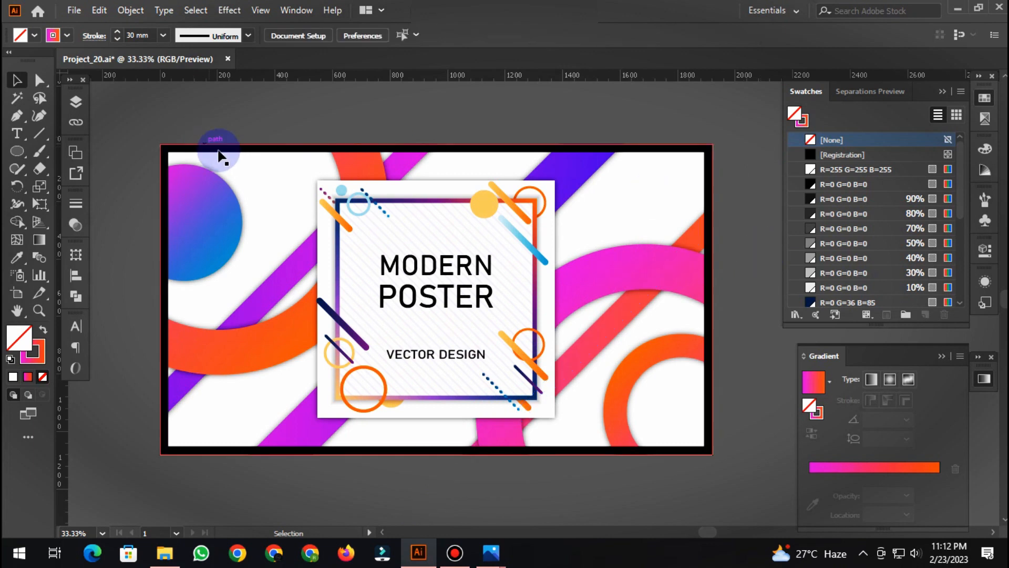
Fill the large orange and magenta background rings with white and bring the small orange ring in front of them.
left_click(360, 169)
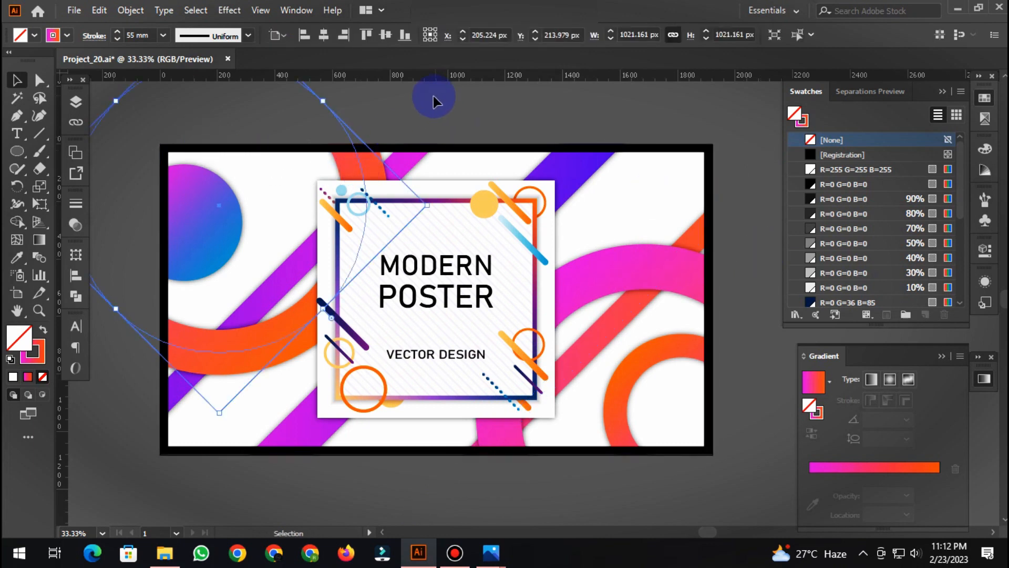
left_click(671, 266)
key("ctrl+3")
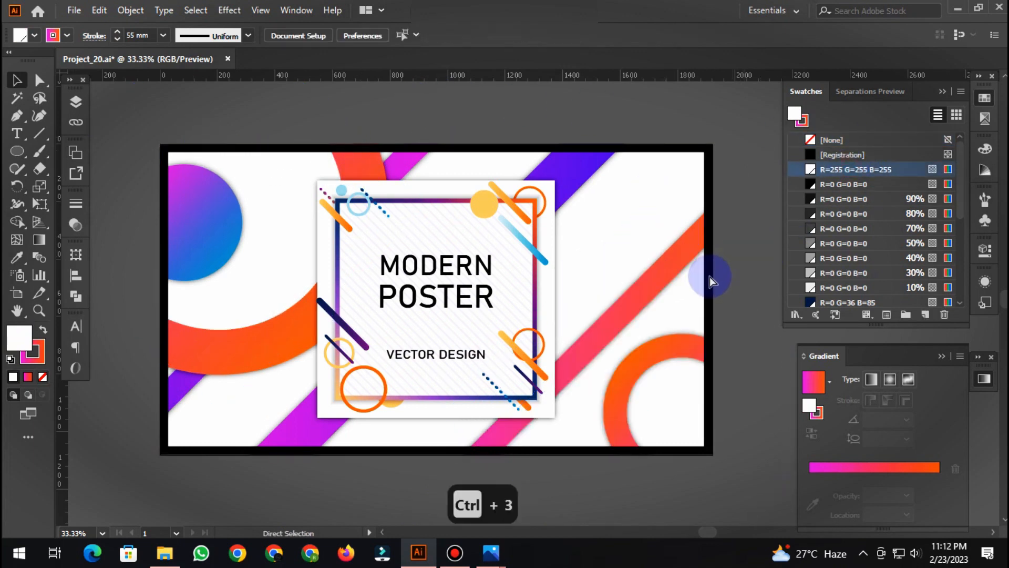
left_click(673, 347)
key("ctrl+shift+bracketright")
key("ctrl+alt+3")
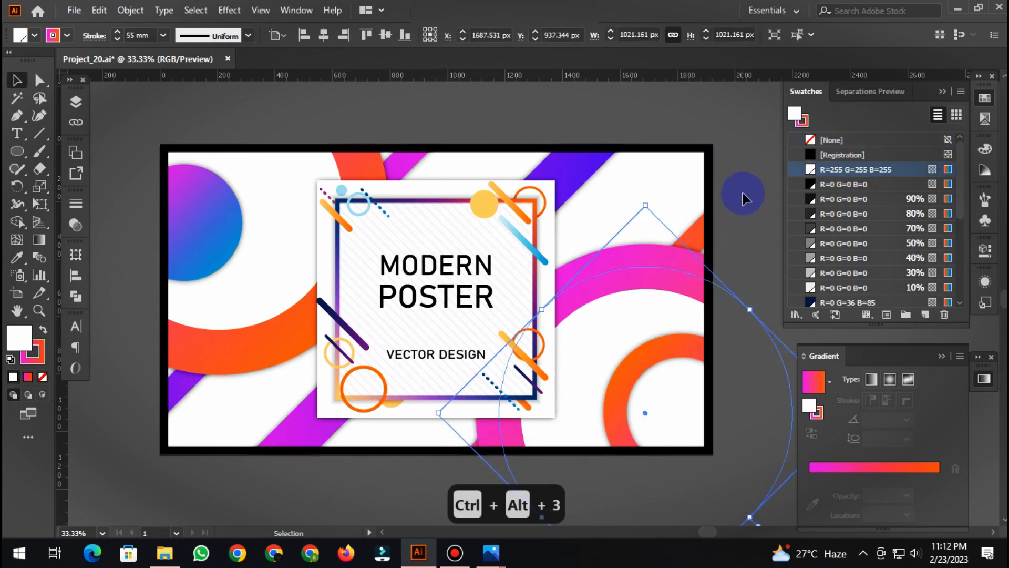
Set the opacity of both large white-filled background rings to 75%.
left_click(361, 167)
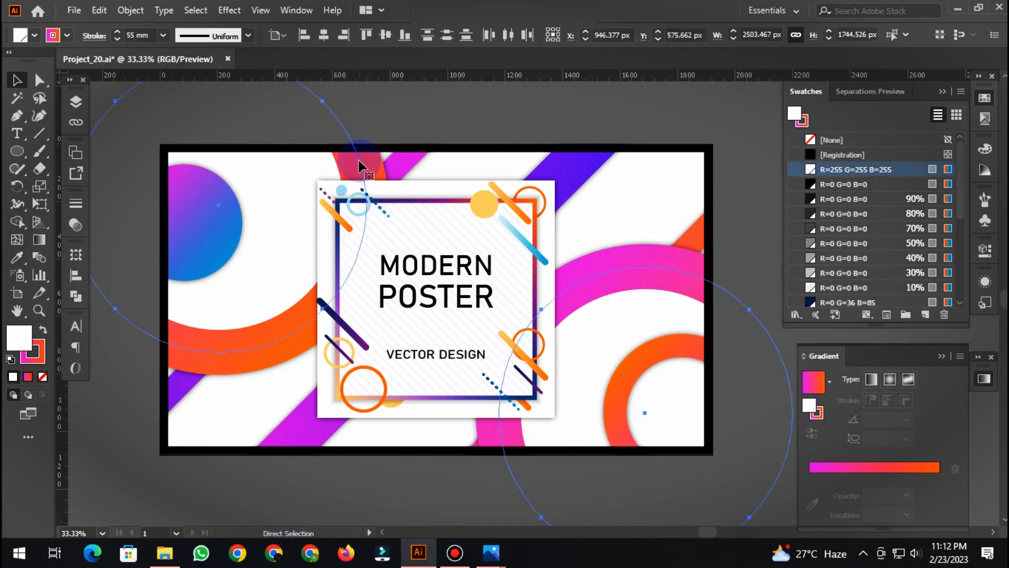
left_click(76, 217)
left_click(216, 219)
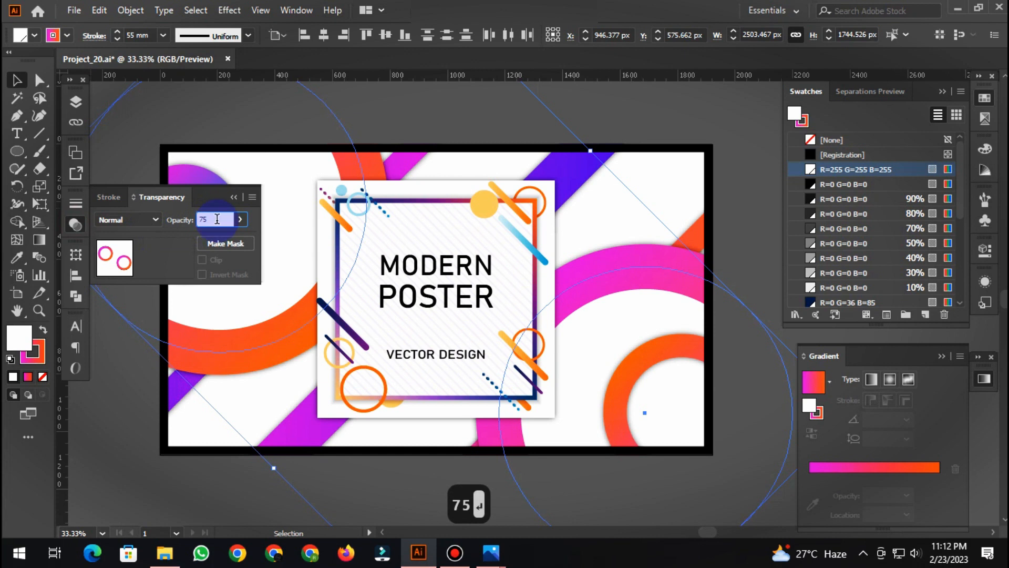
key("Return")
left_click(75, 224)
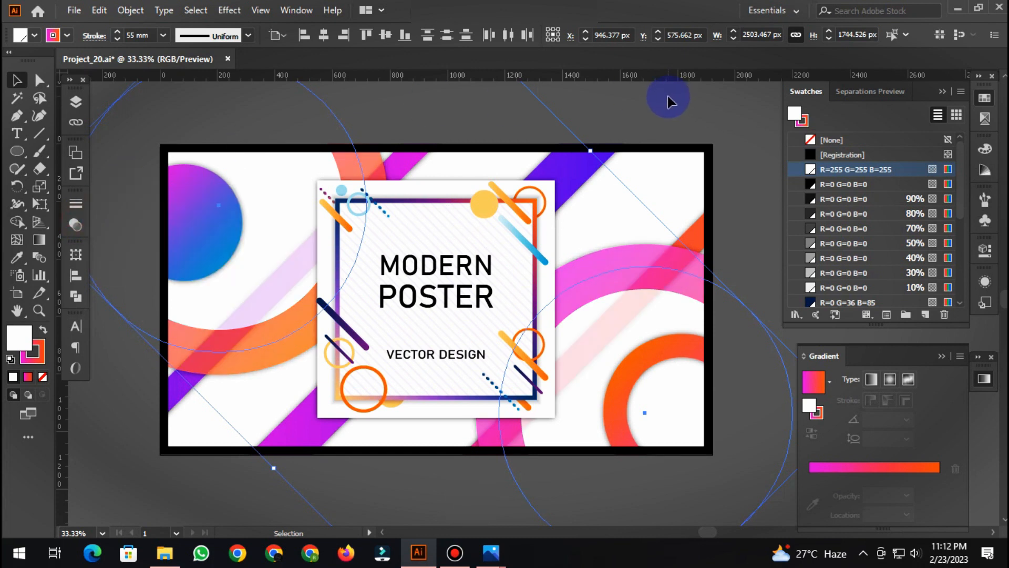
left_click(668, 96)
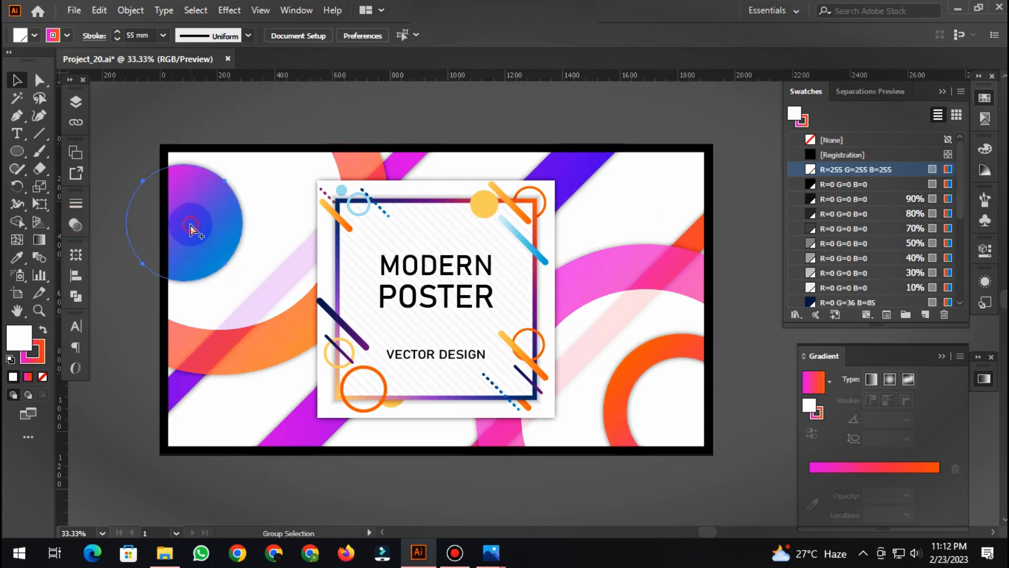
Duplicate the magenta-blue circle into the background's lower-left corner at about 175 px wide and apply the orange-to-magenta gradient fill.
left_click_drag(216, 217, 226, 432)
left_click_drag(195, 353, 195, 425)
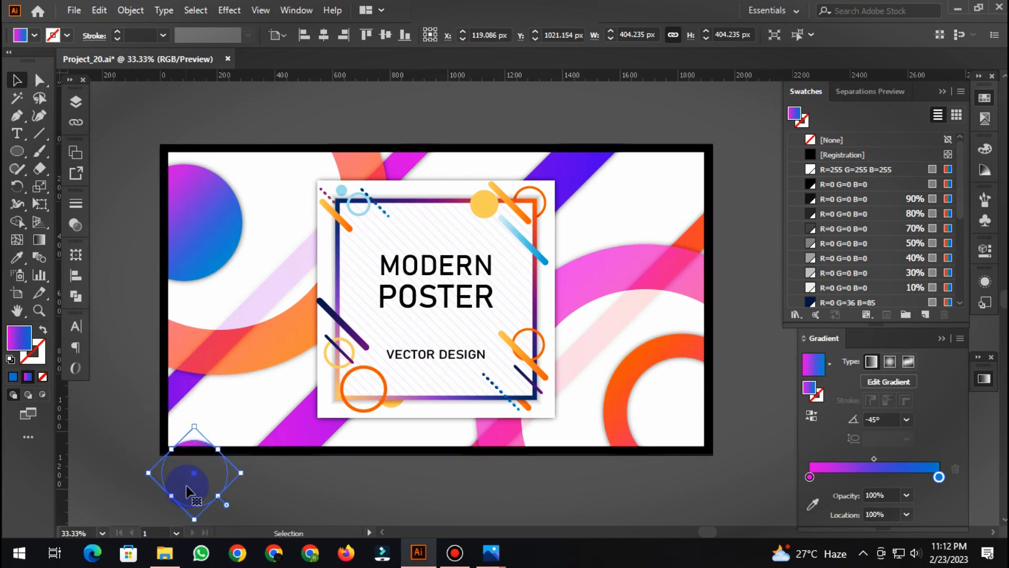
left_click_drag(186, 489, 214, 422)
left_click_drag(269, 407, 247, 407)
left_click_drag(212, 407, 234, 405)
left_click(657, 345)
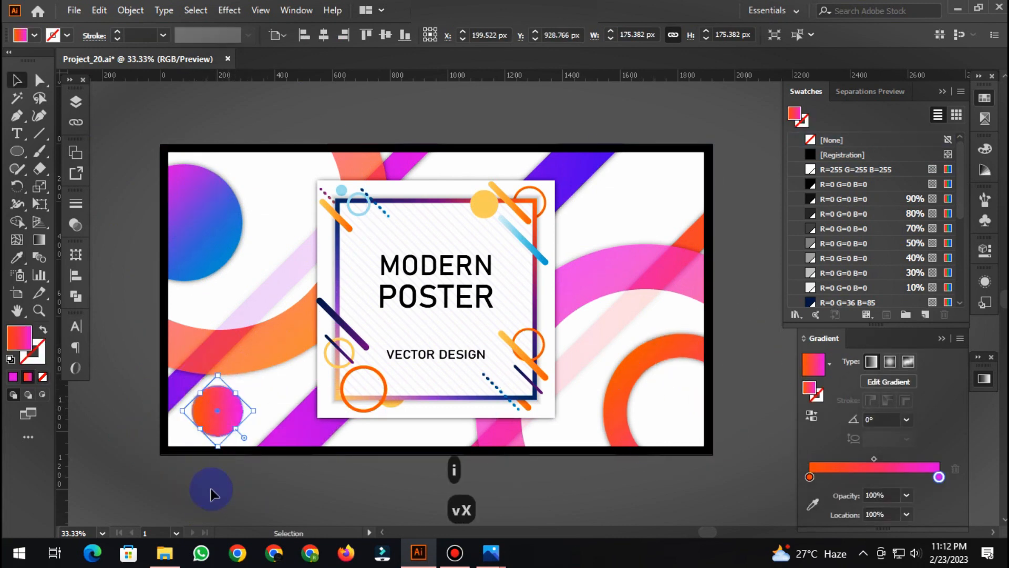
left_click(132, 415)
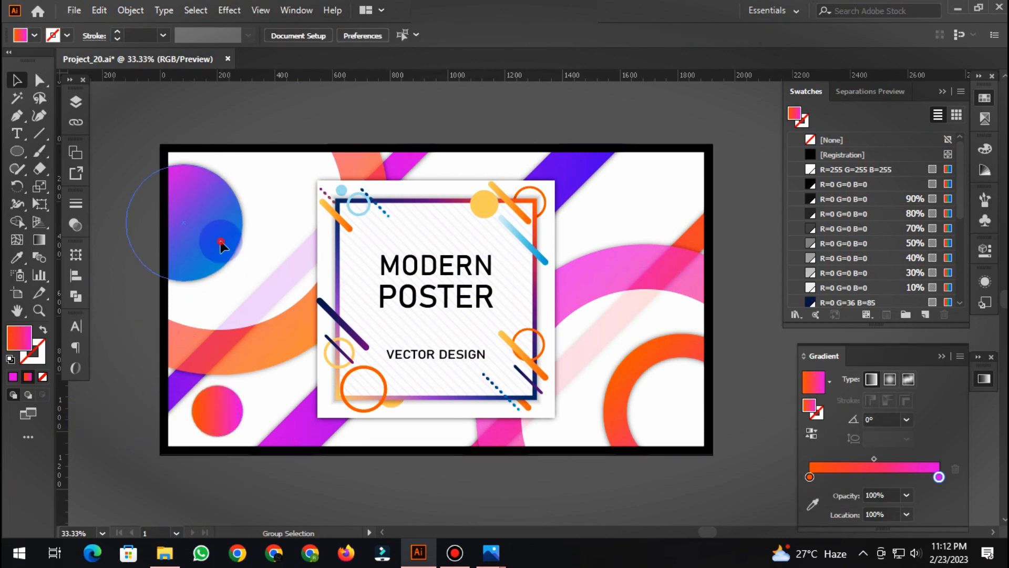
Duplicate the magenta-blue circle into the background's upper-right corner at about 214 px wide.
left_click_drag(221, 244, 650, 211)
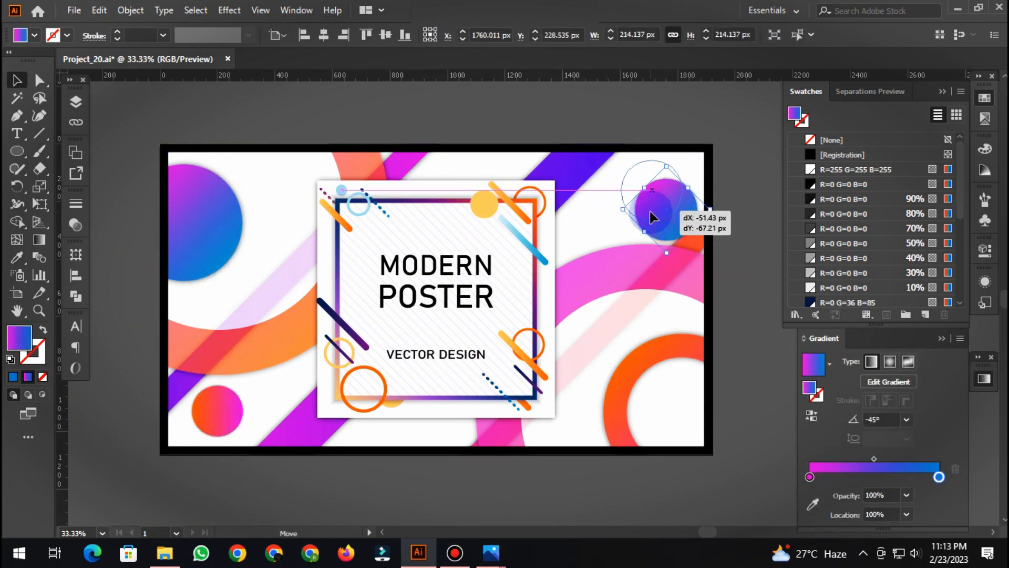
left_click(741, 226)
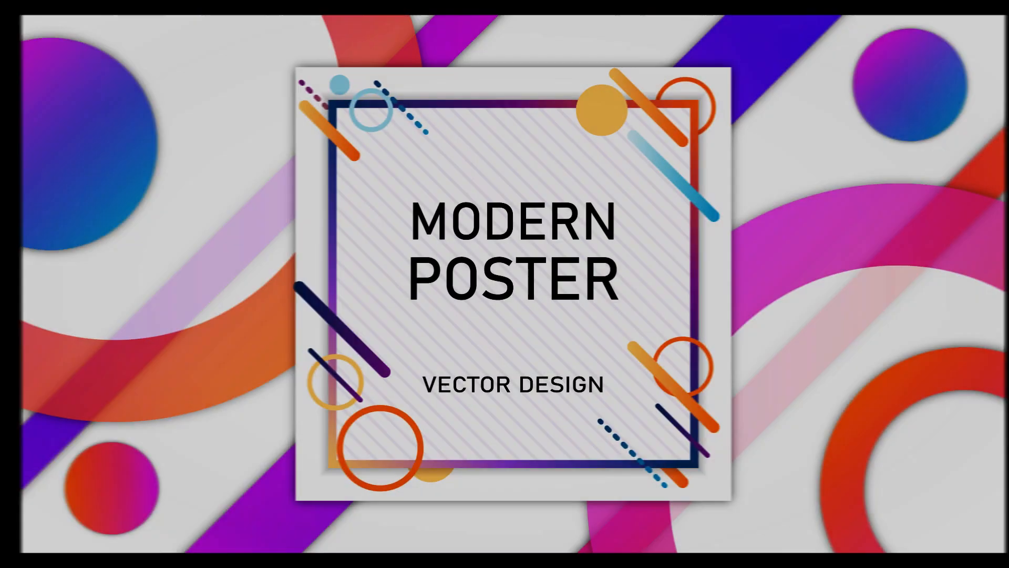